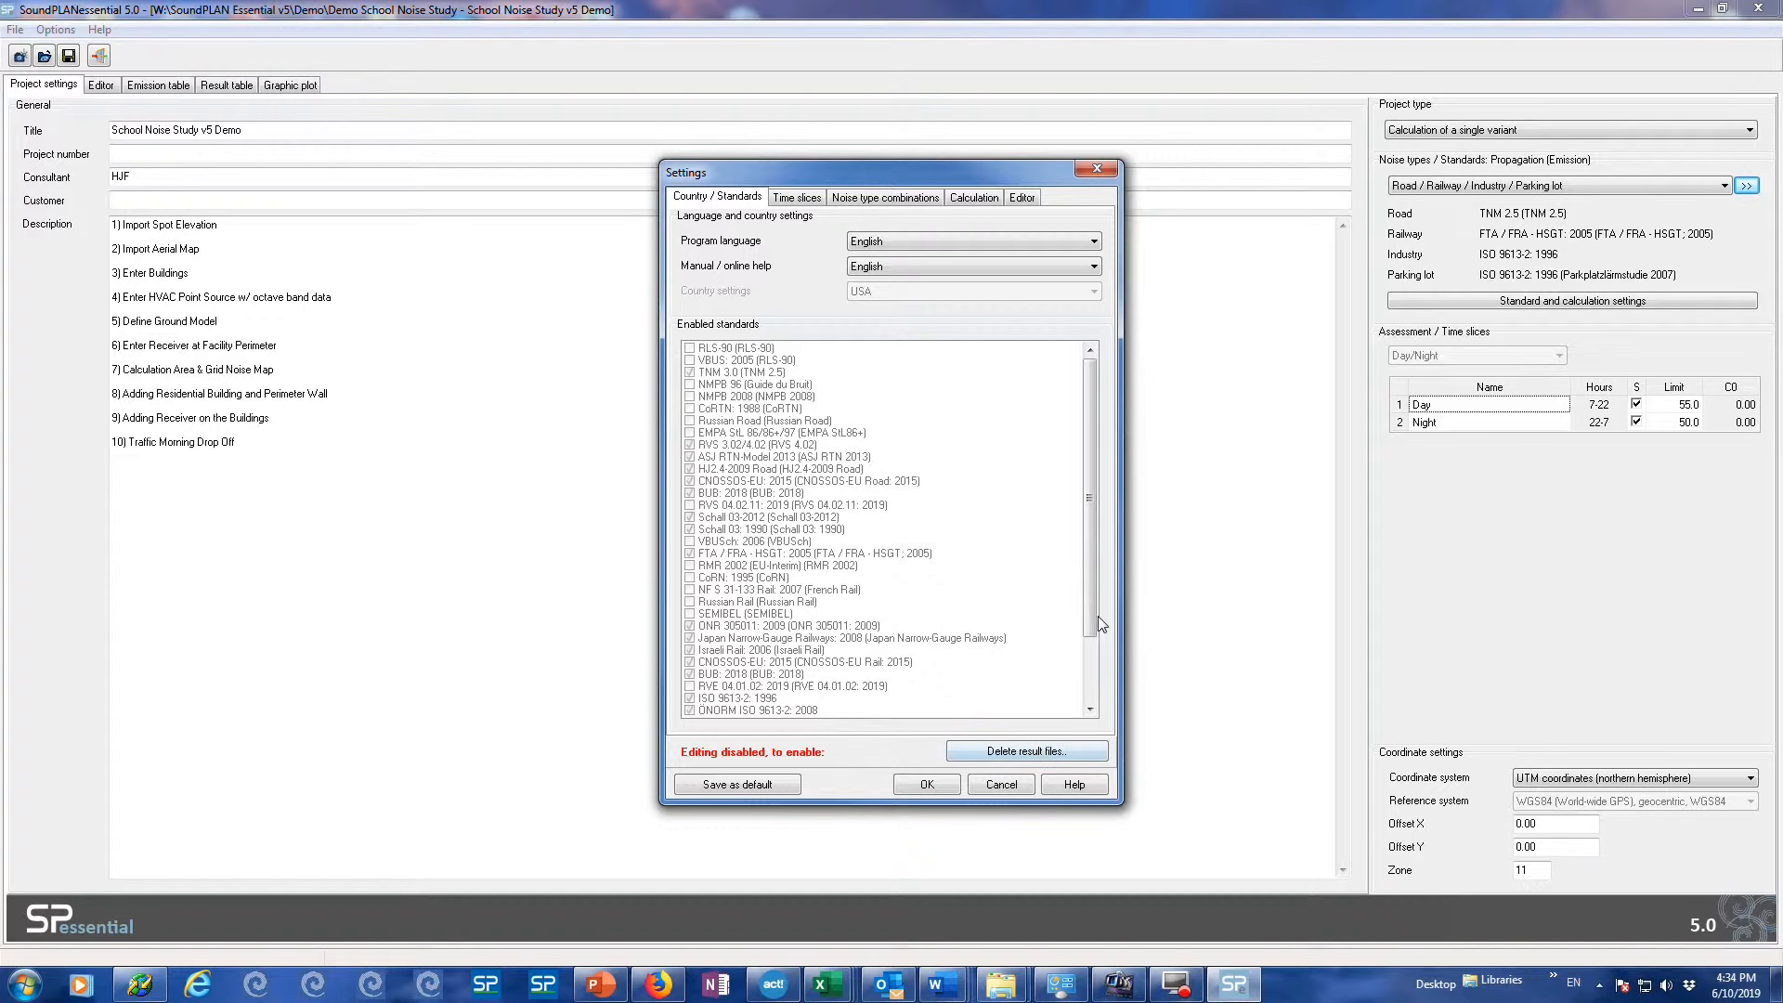
Dismiss the standards settings without changes and show the school site map with the surrounding neighborhood in the editor
click(1010, 783)
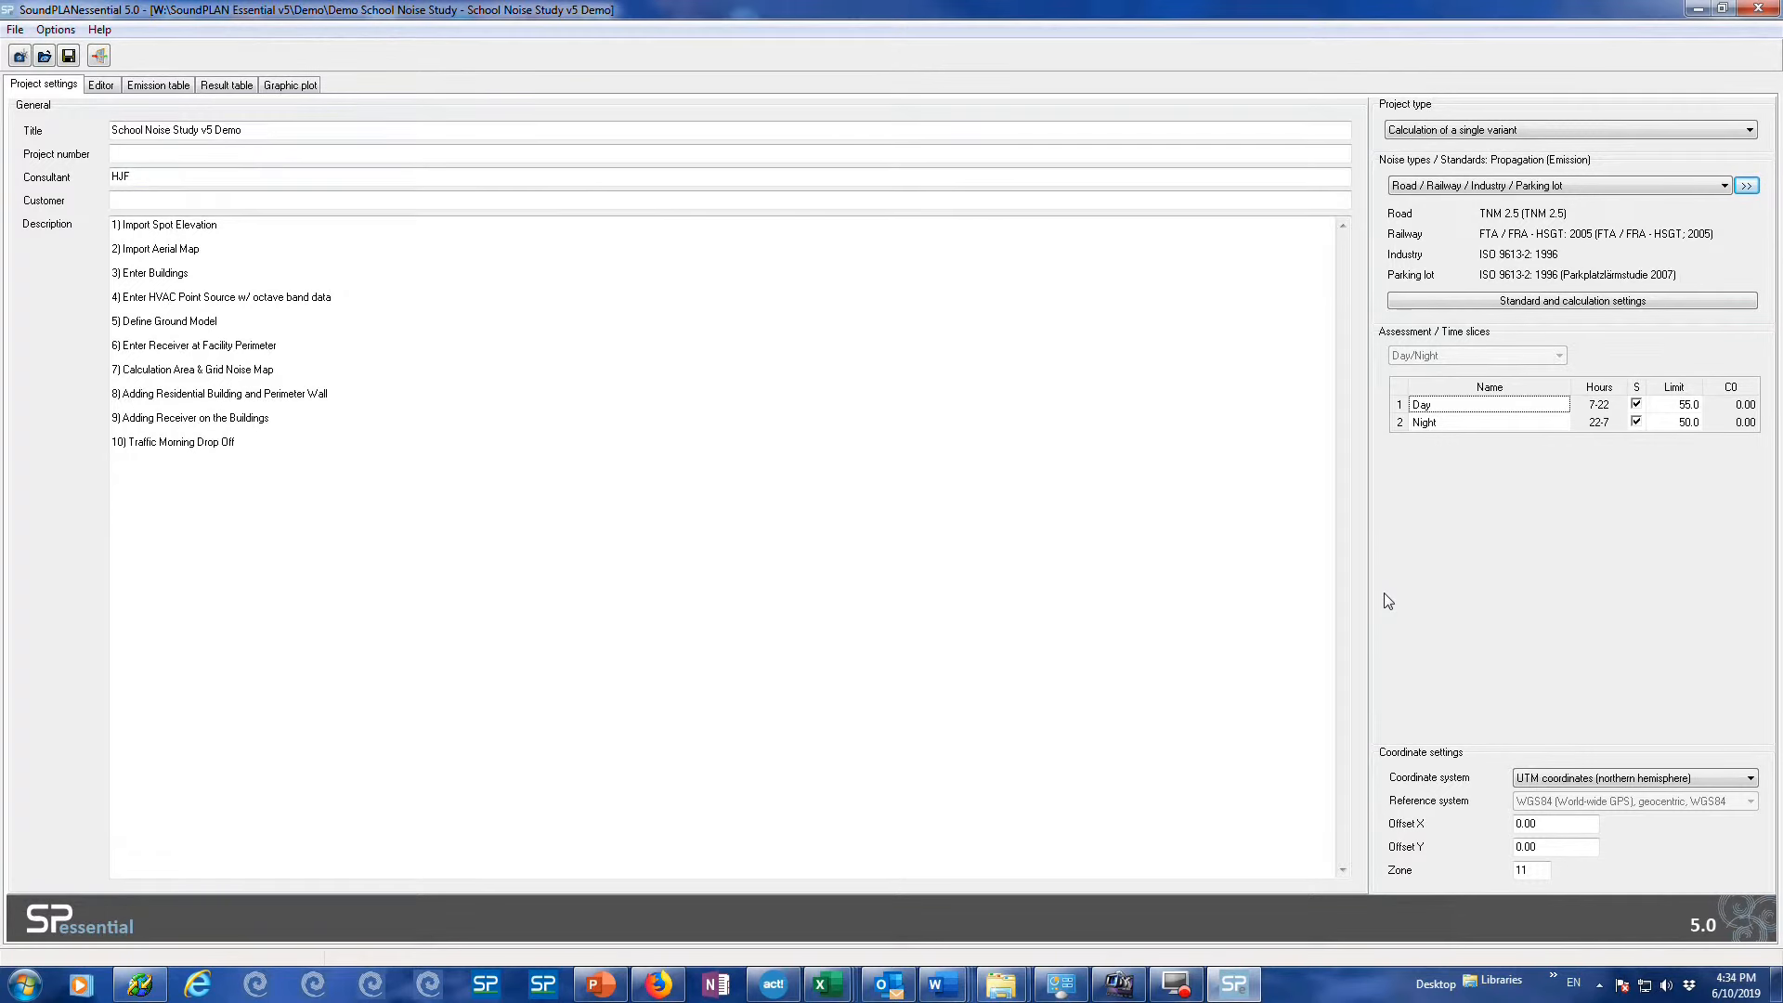
click(103, 84)
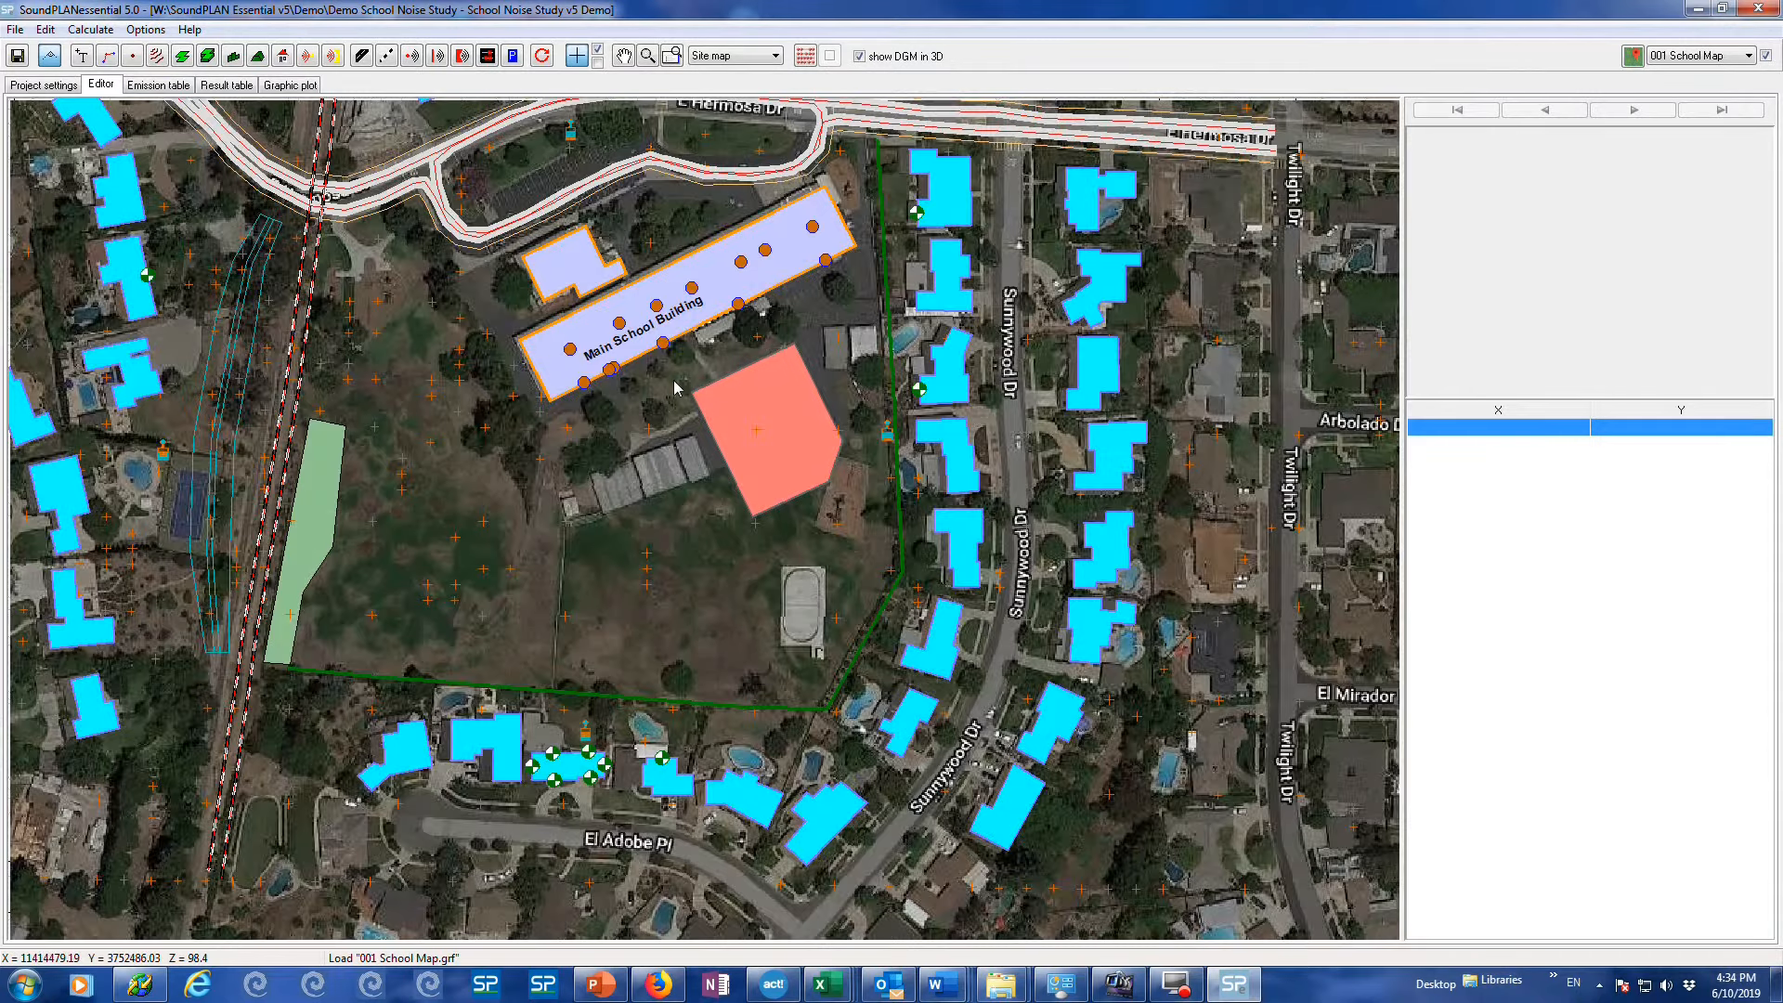
scroll(678, 390, down, 2)
drag(509, 365, 707, 551)
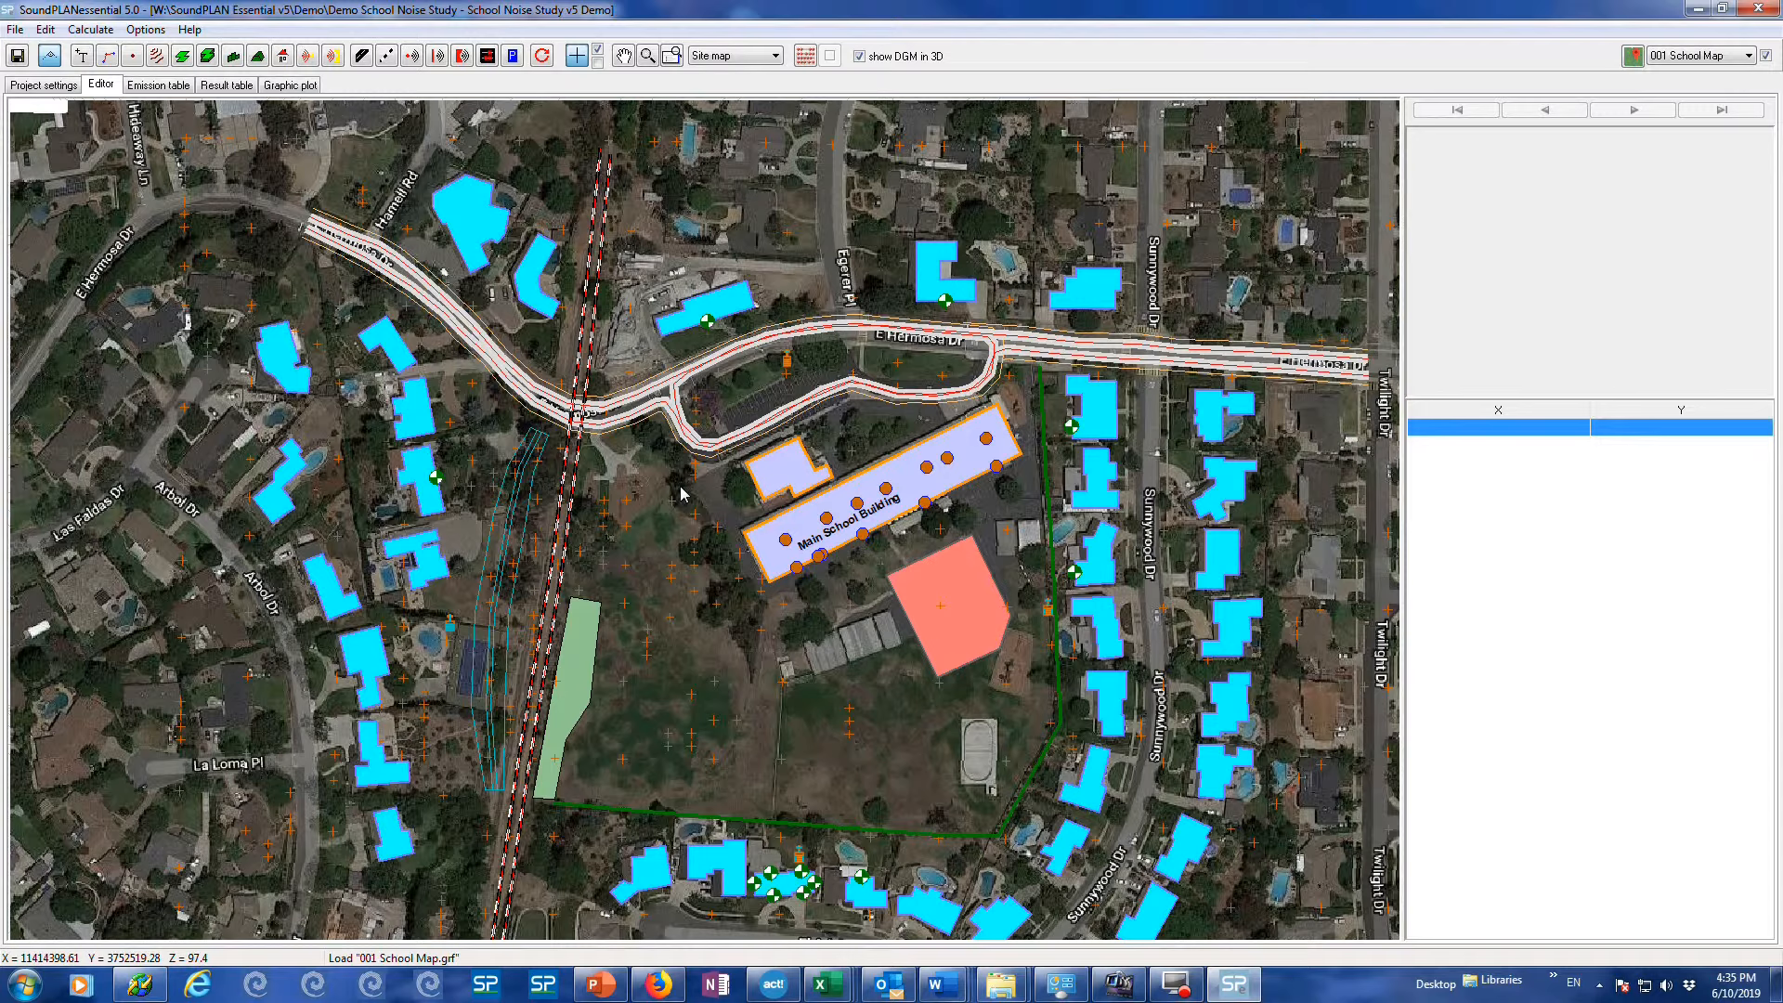
Include road / railway edges in the calculation selection and review the calculation and receiver settings
click(804, 56)
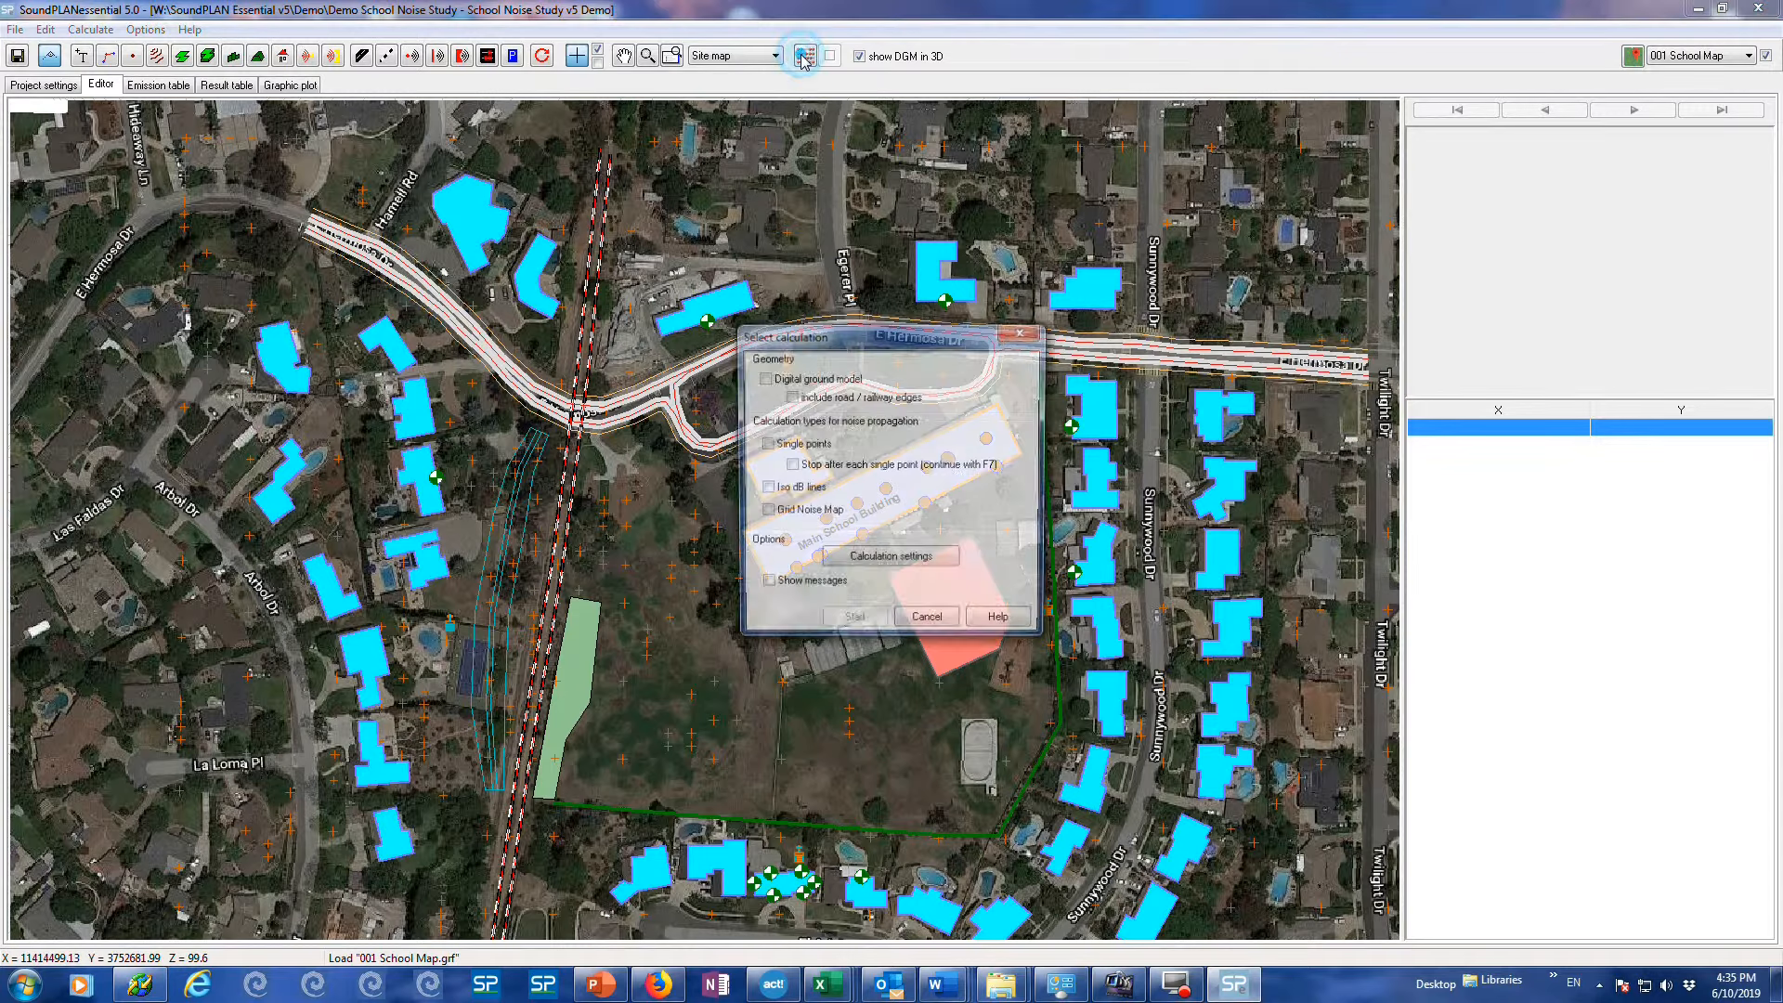
click(787, 398)
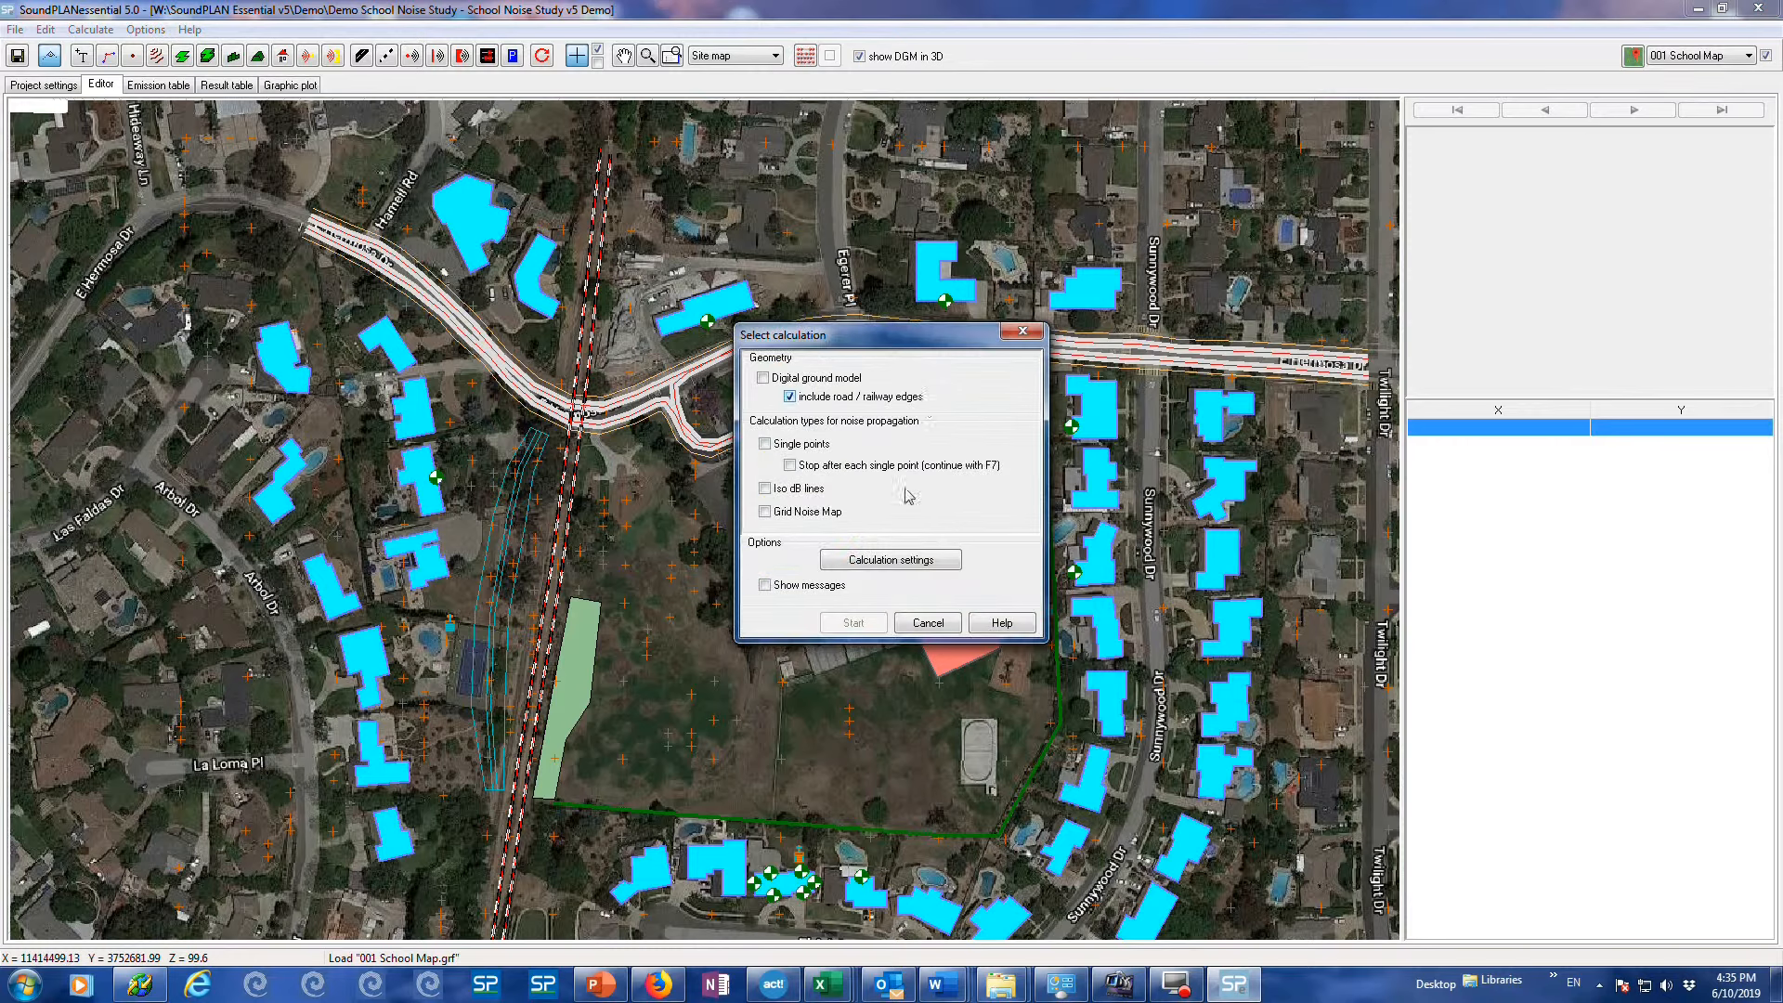
click(892, 561)
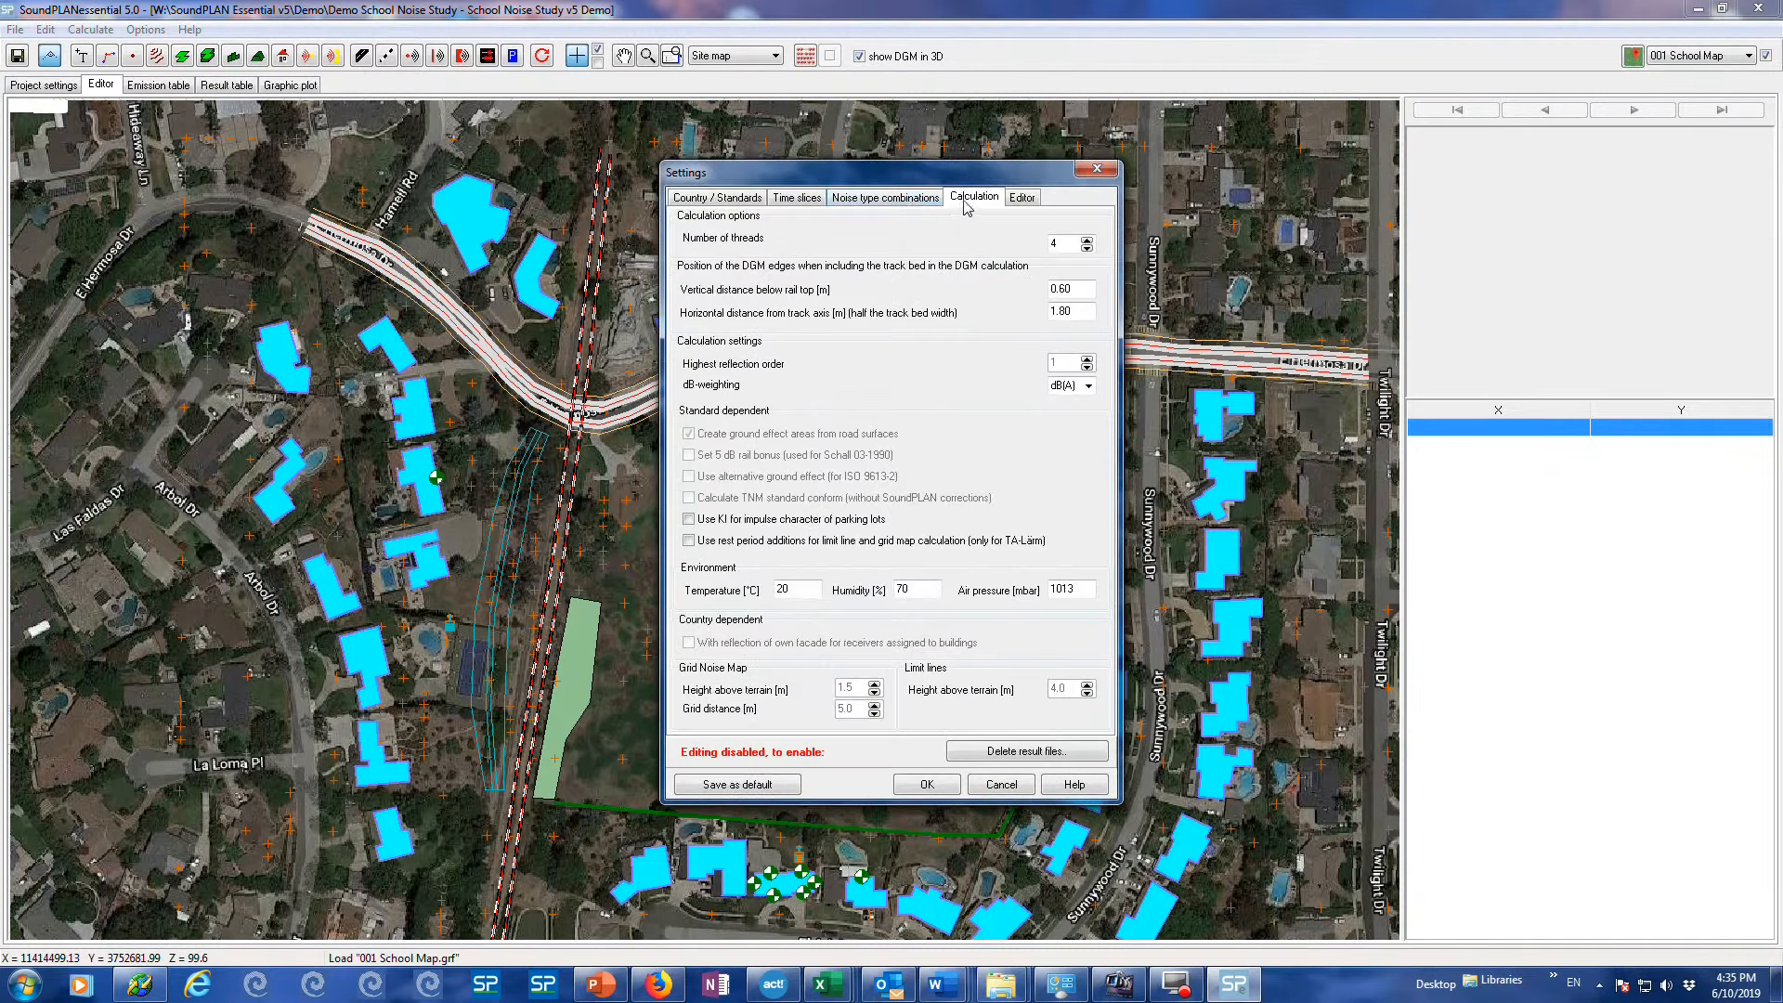
click(1025, 198)
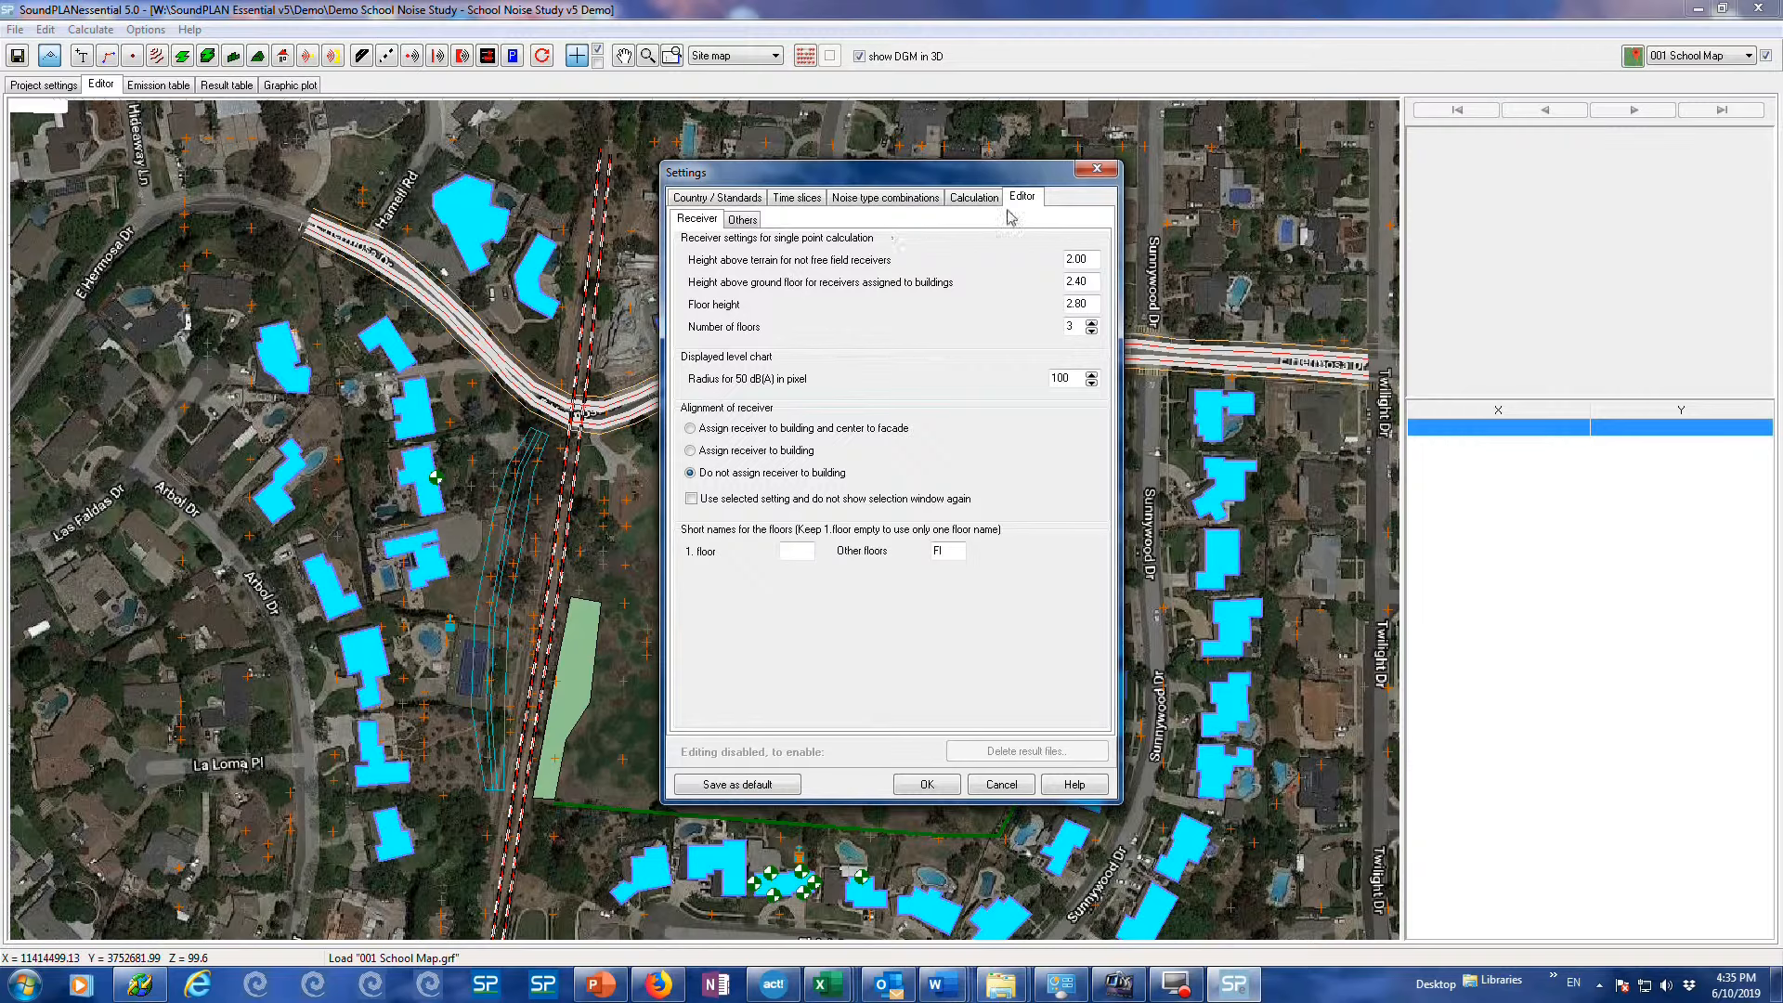
click(1095, 169)
Examine the track bed distance settings for the ground model calculation and leave without calculating
click(877, 559)
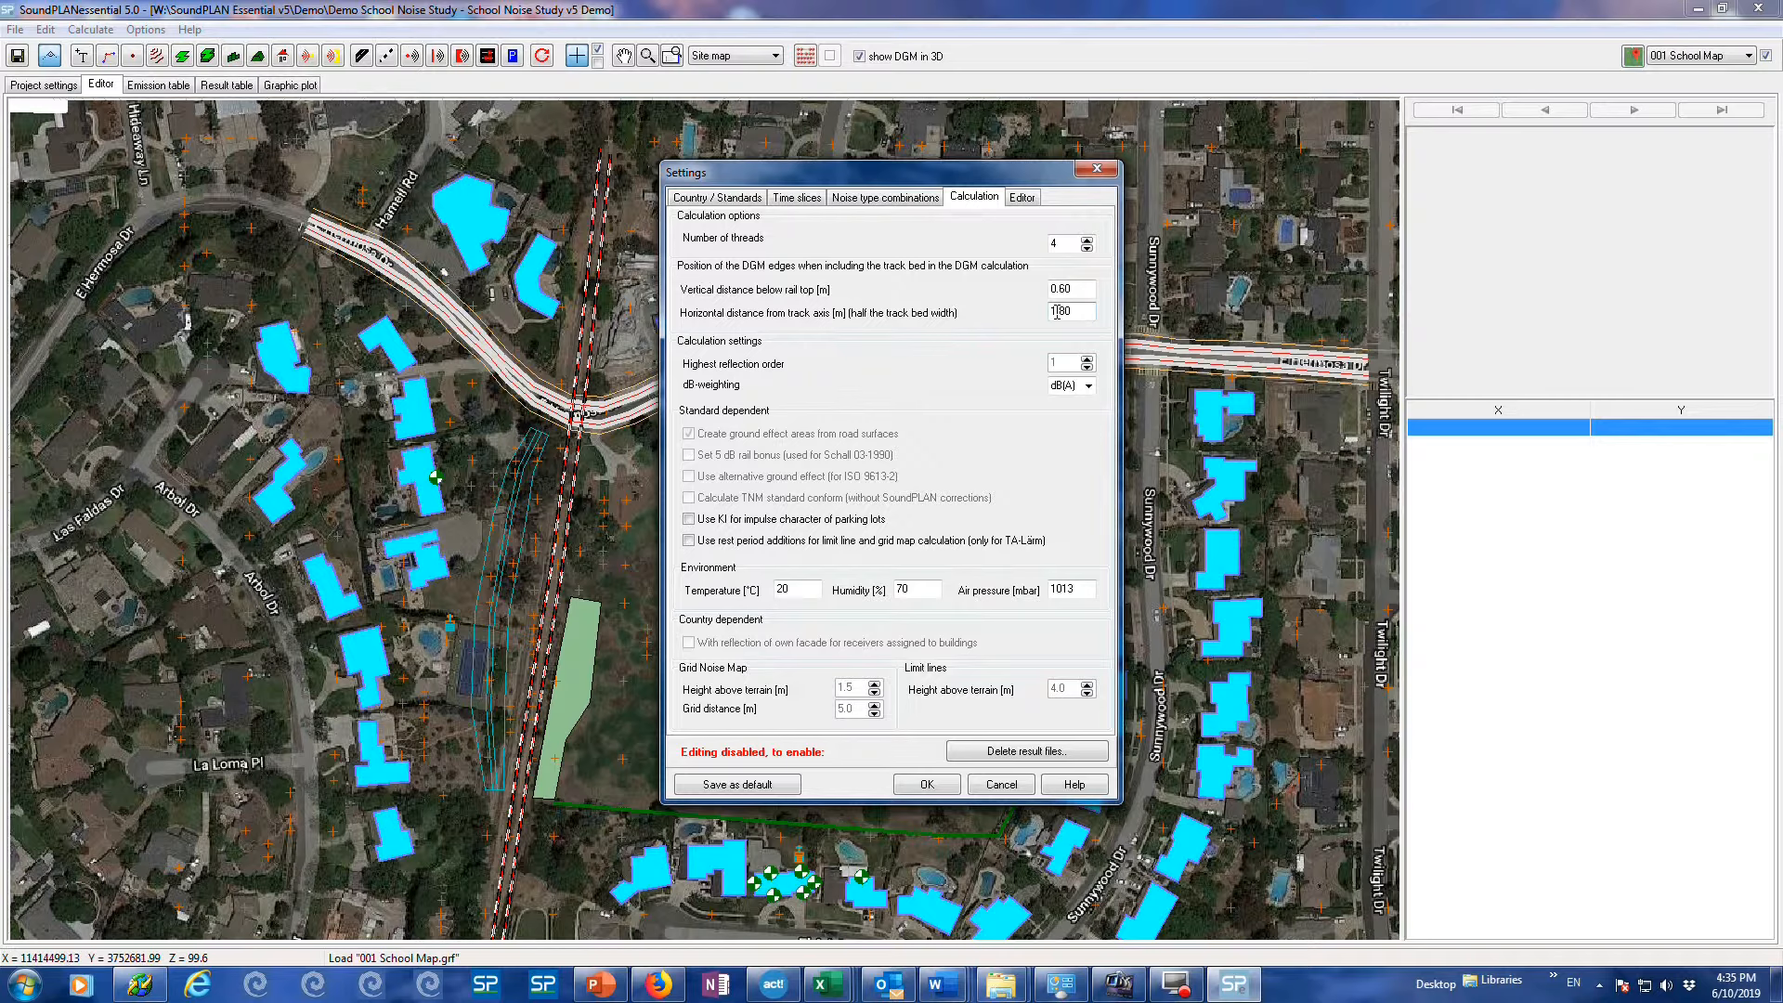
drag(1074, 312, 1045, 321)
click(995, 788)
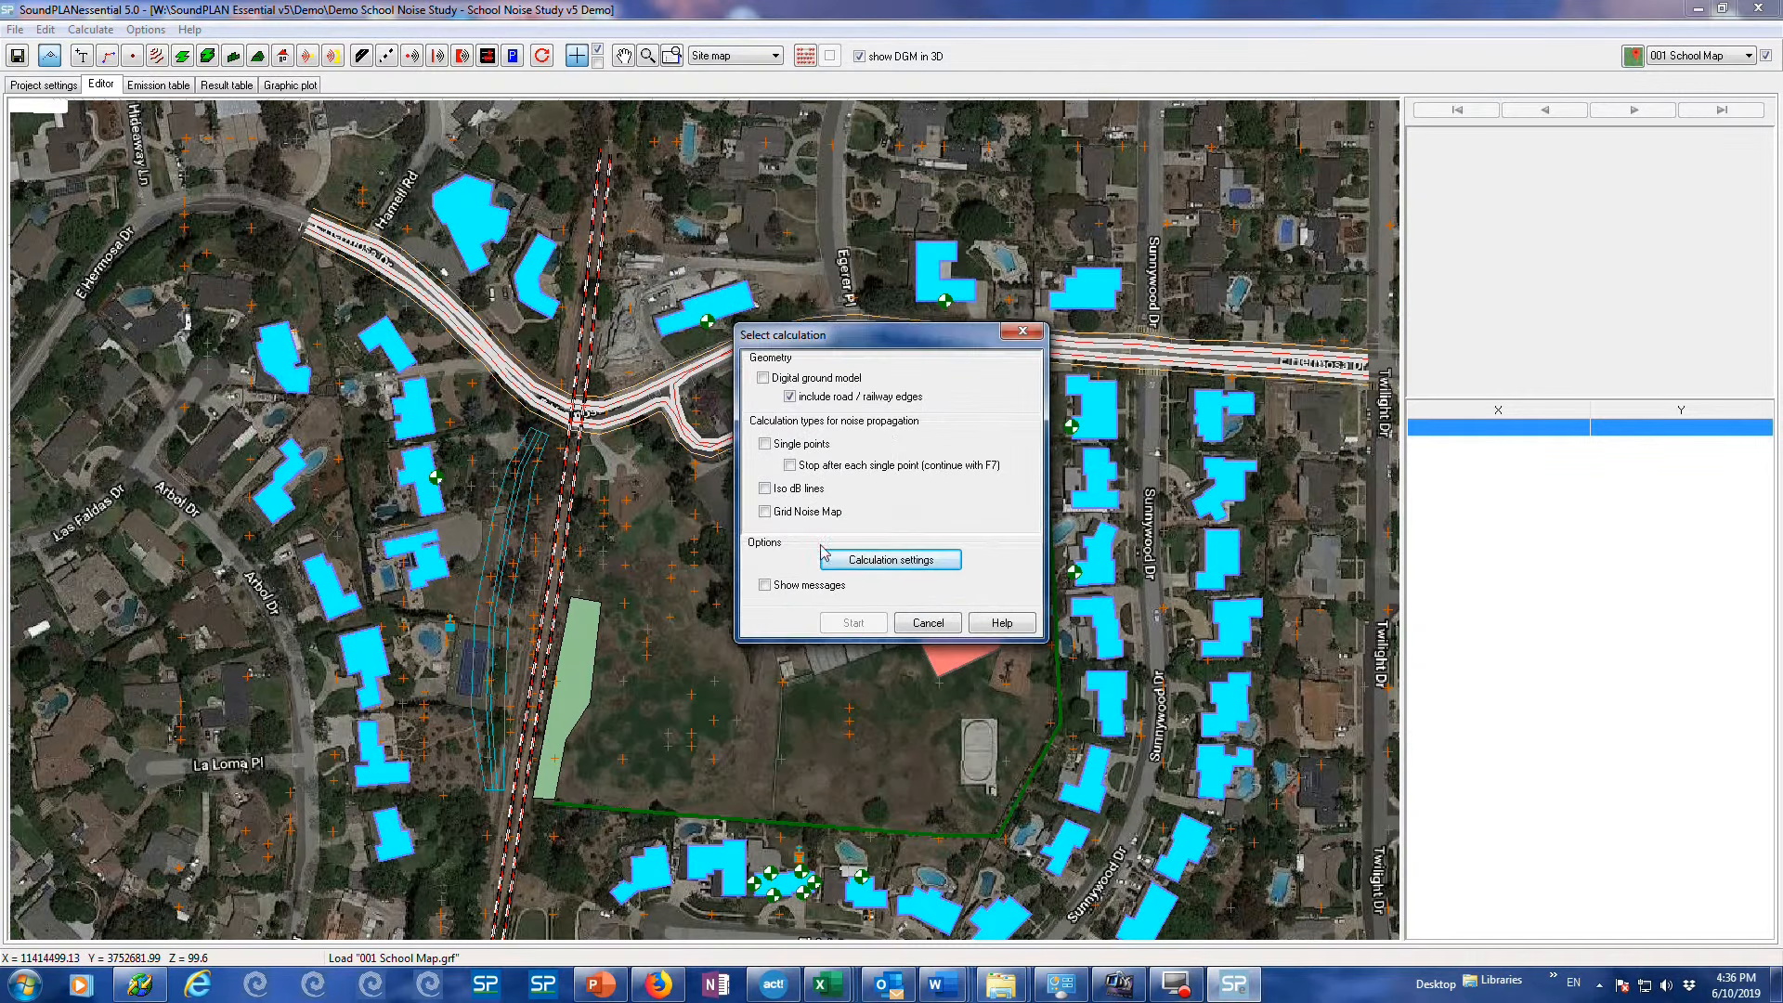
click(940, 627)
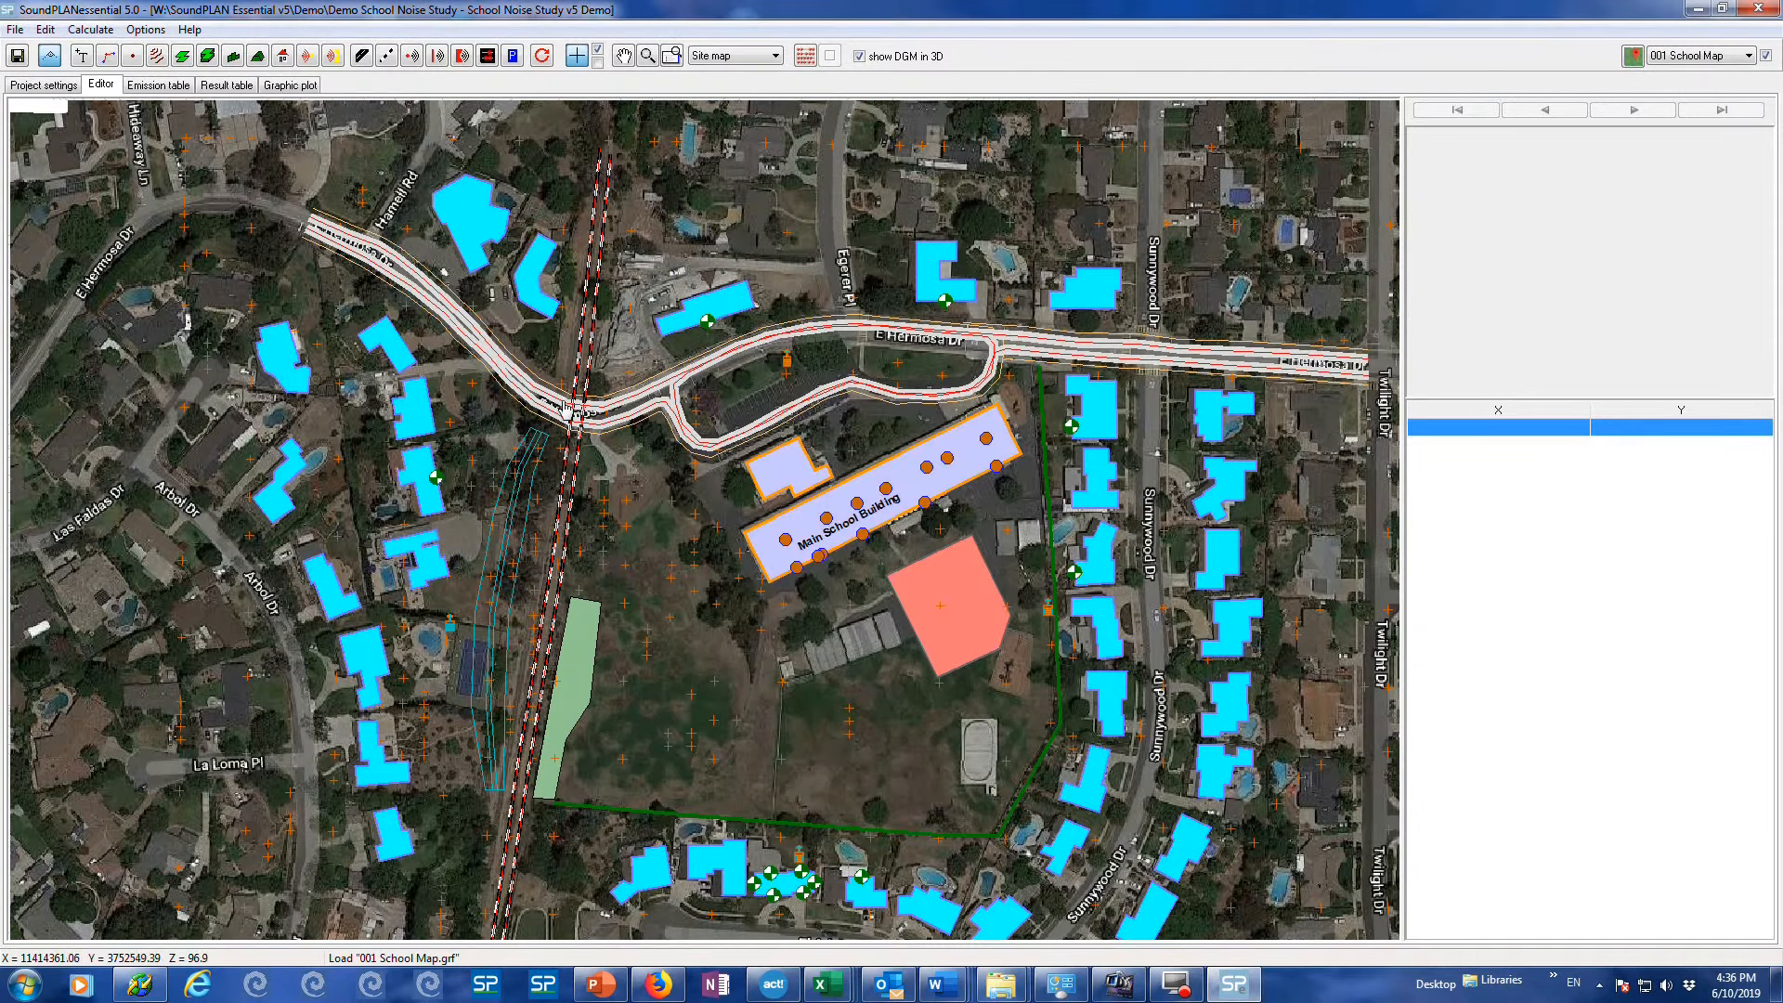
Inspect the Parents Morning from West road, the playground's ground definition and the Kids Playground area source
click(311, 232)
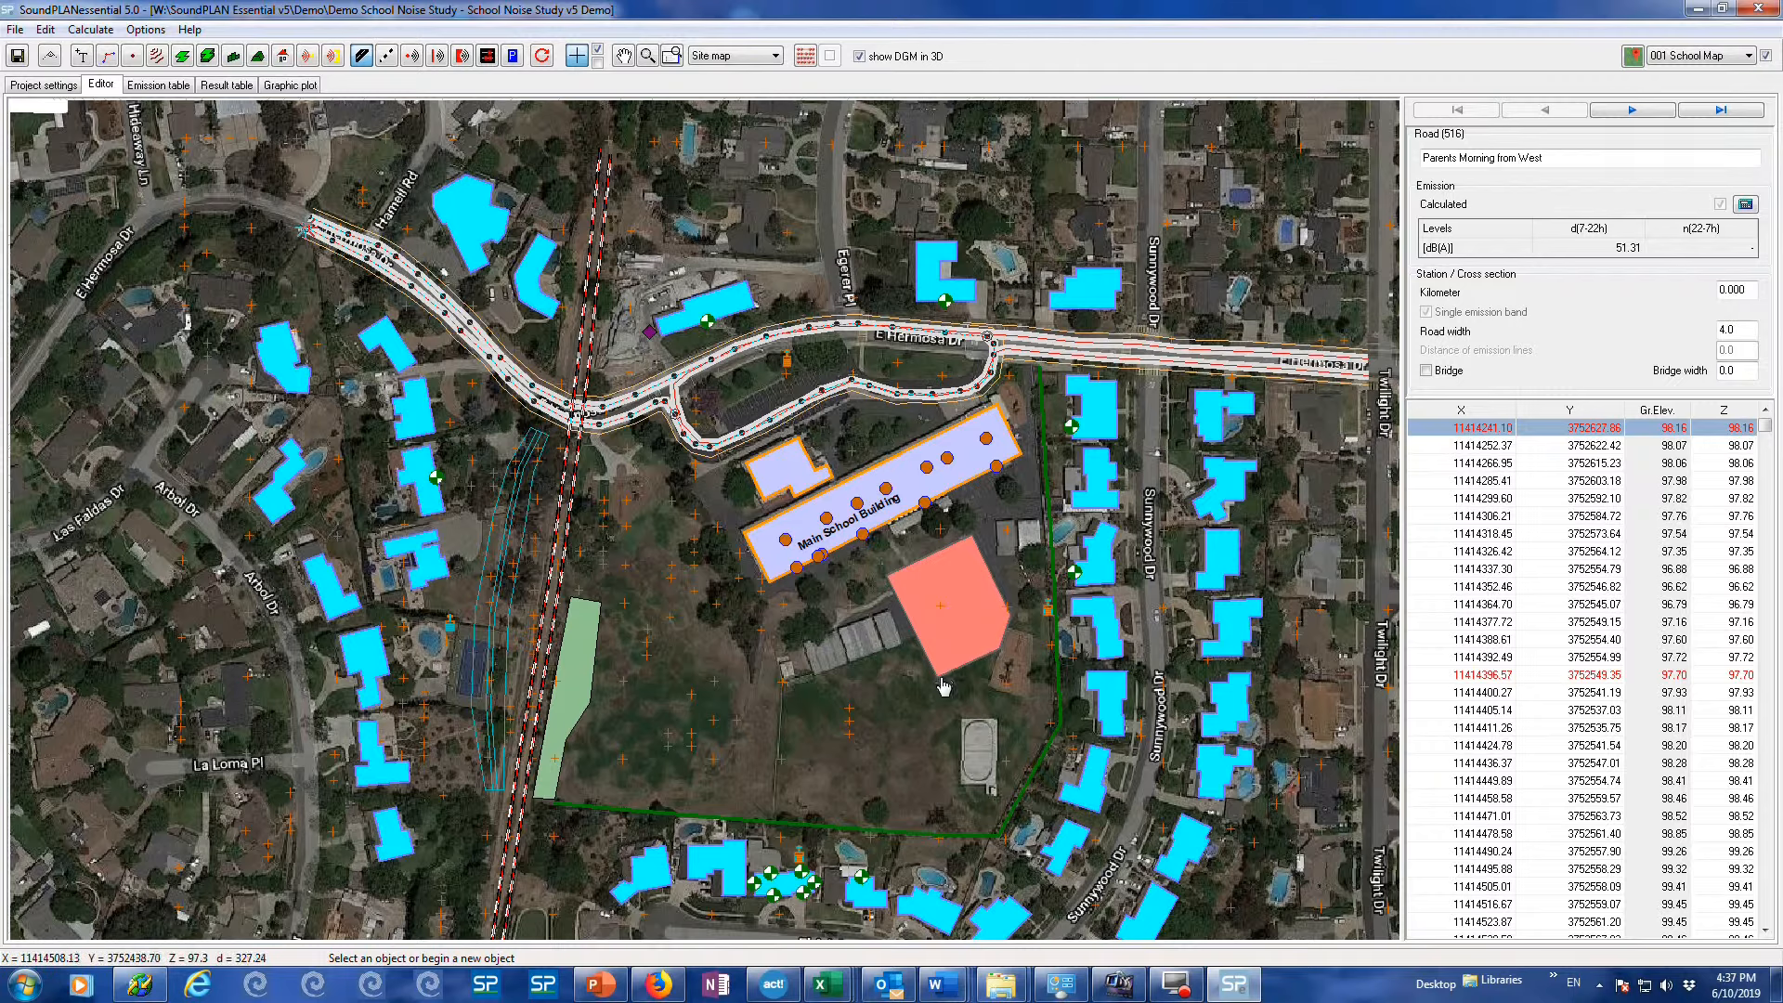
click(942, 687)
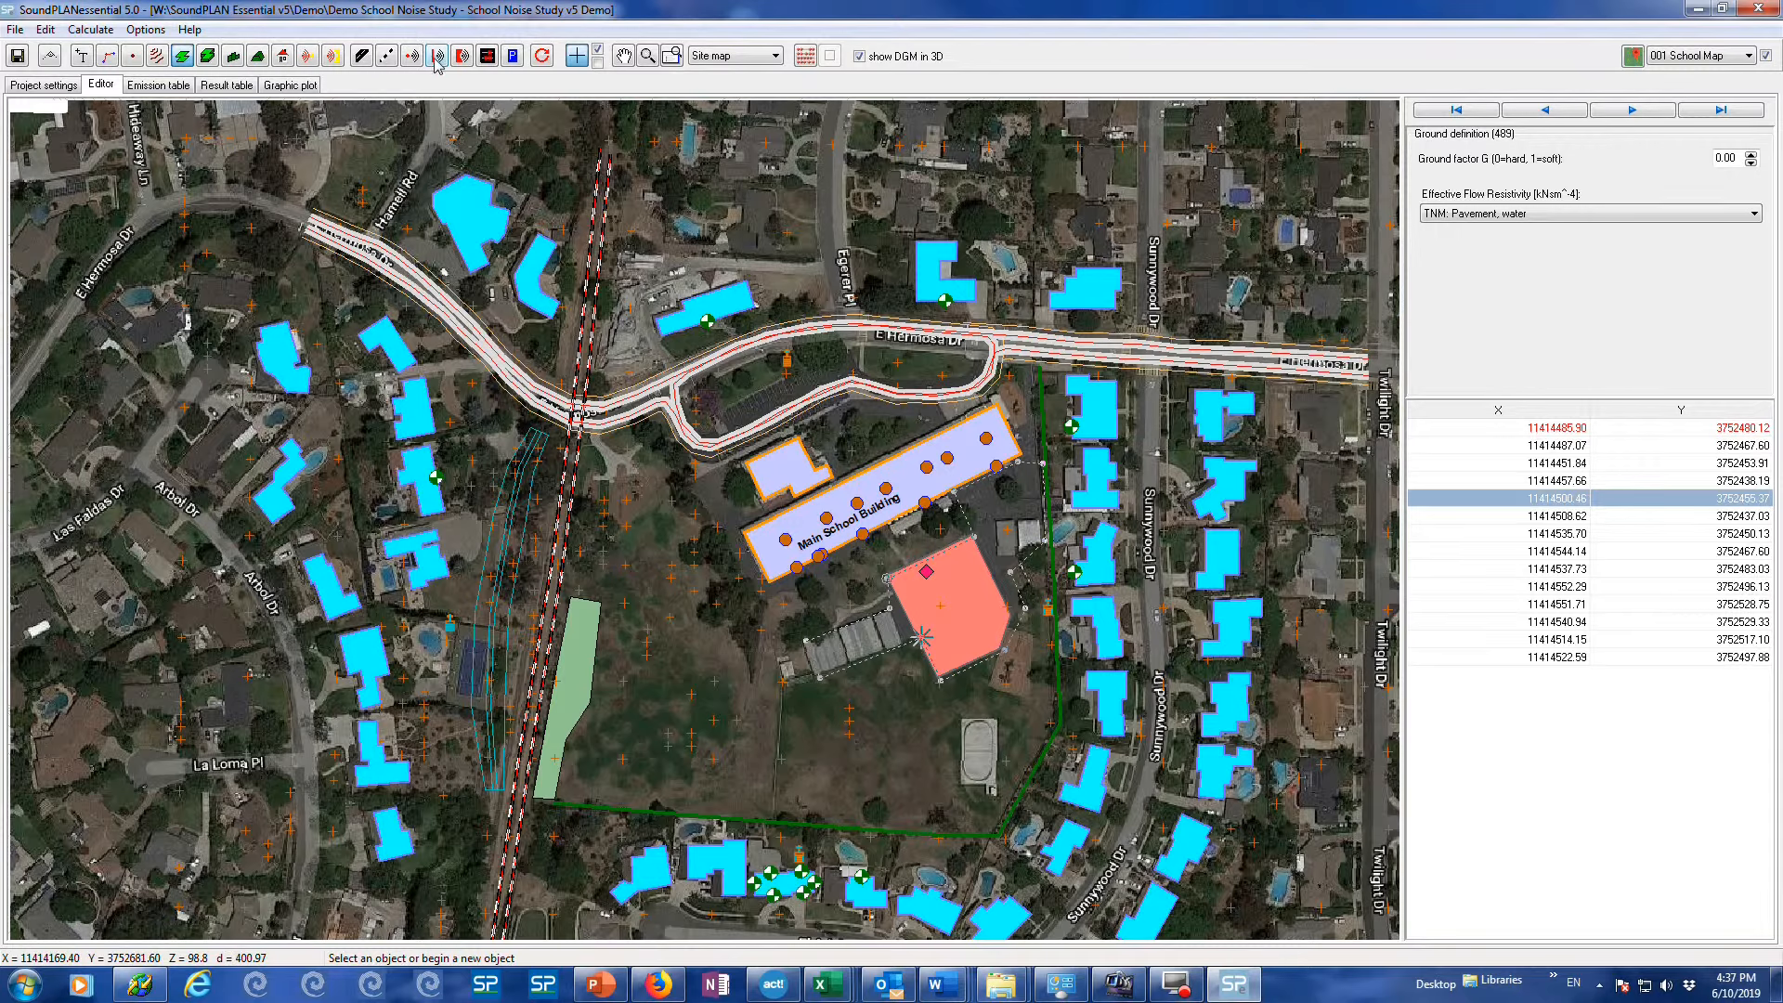
click(461, 56)
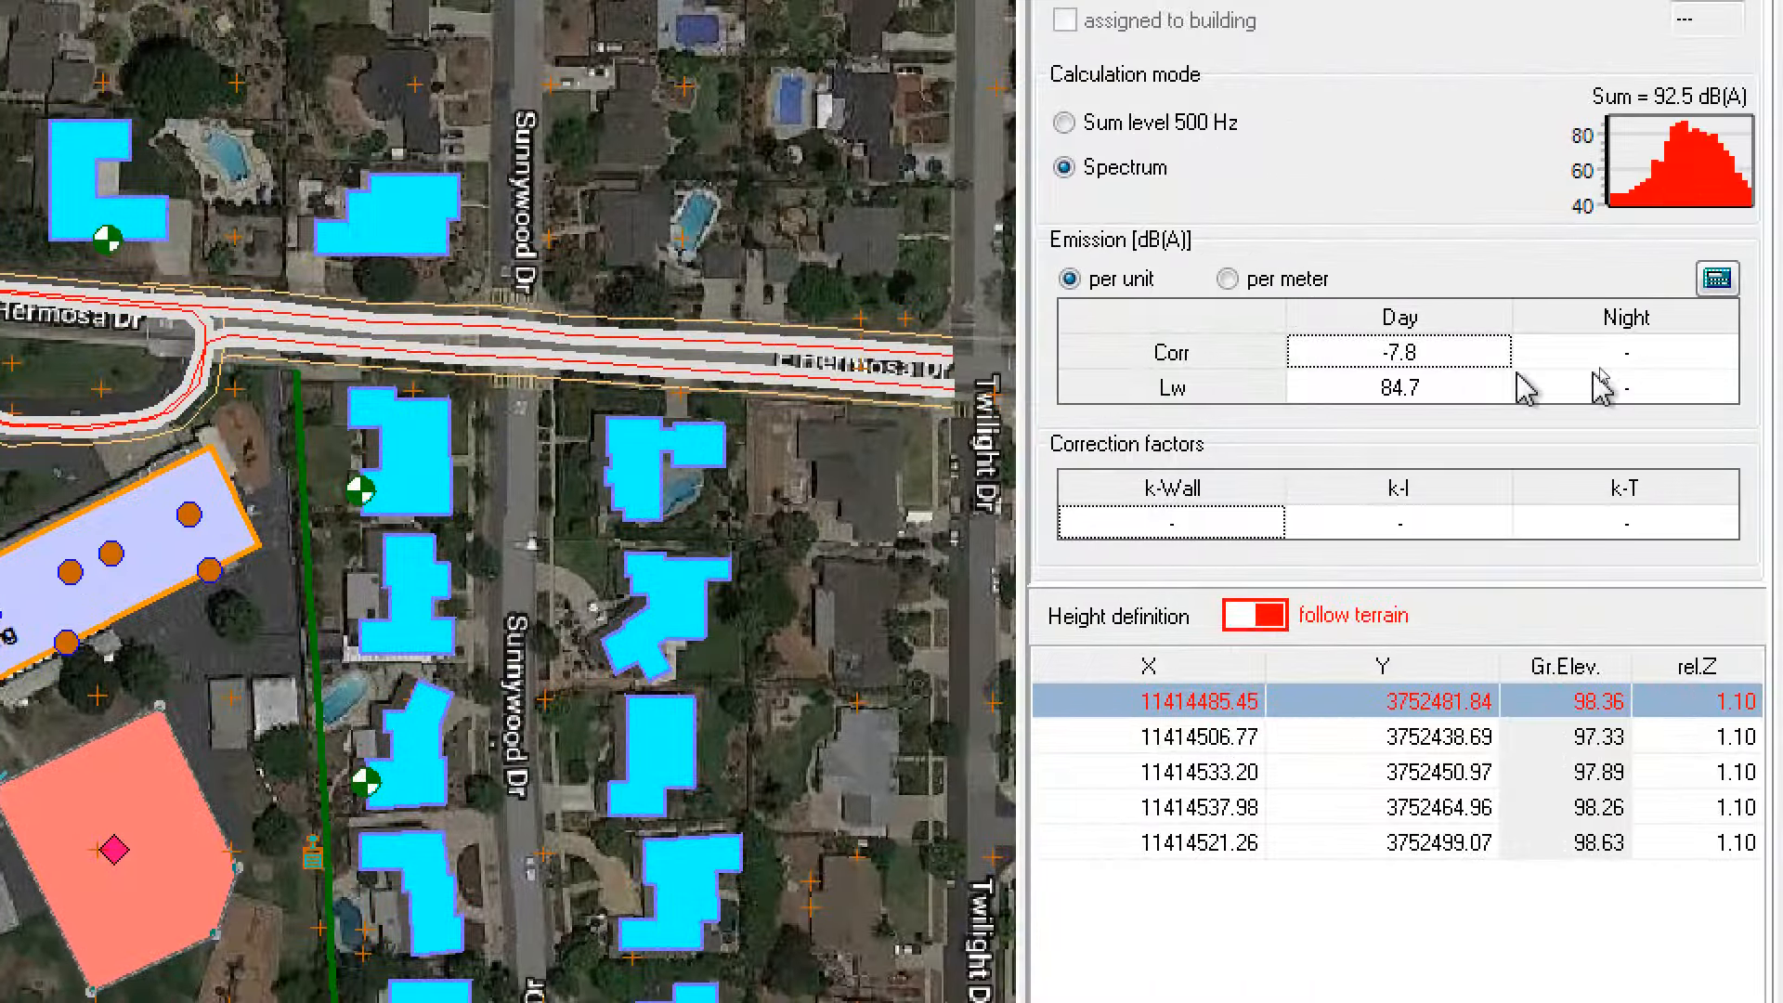
Set the Kids Playground's time correction to 5 hours per time slice for the day, with emission per unit
click(1720, 281)
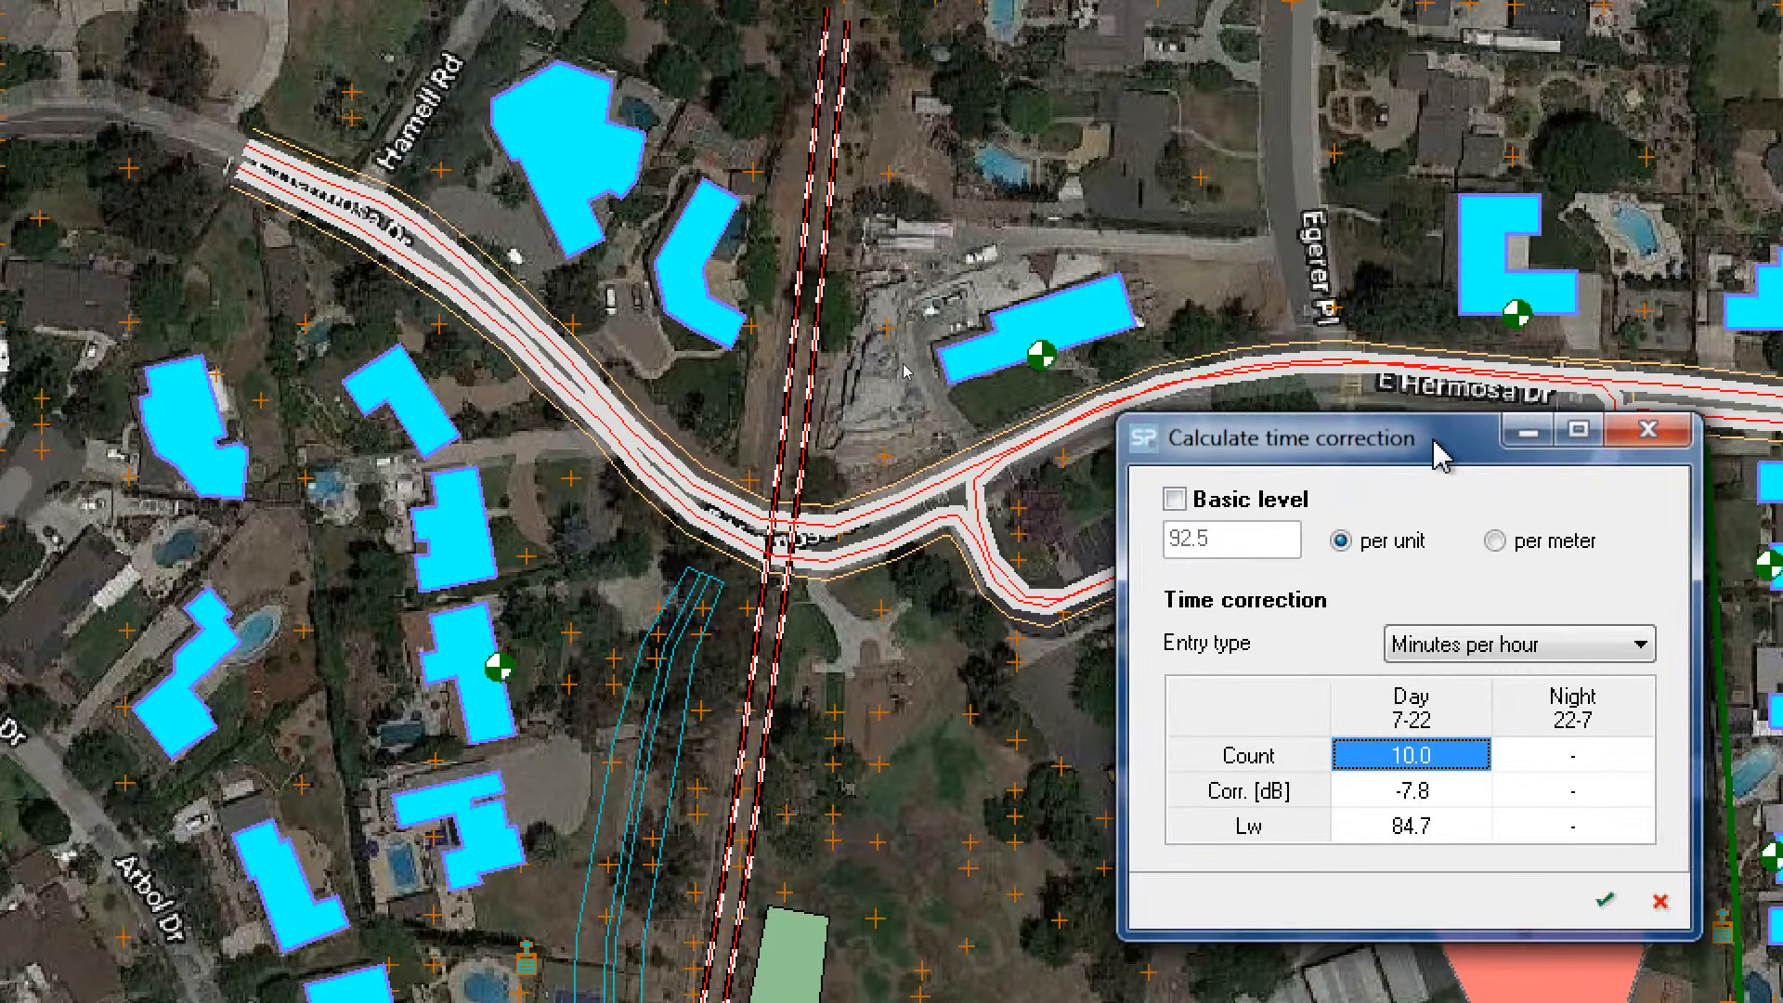
drag(1434, 441, 1433, 310)
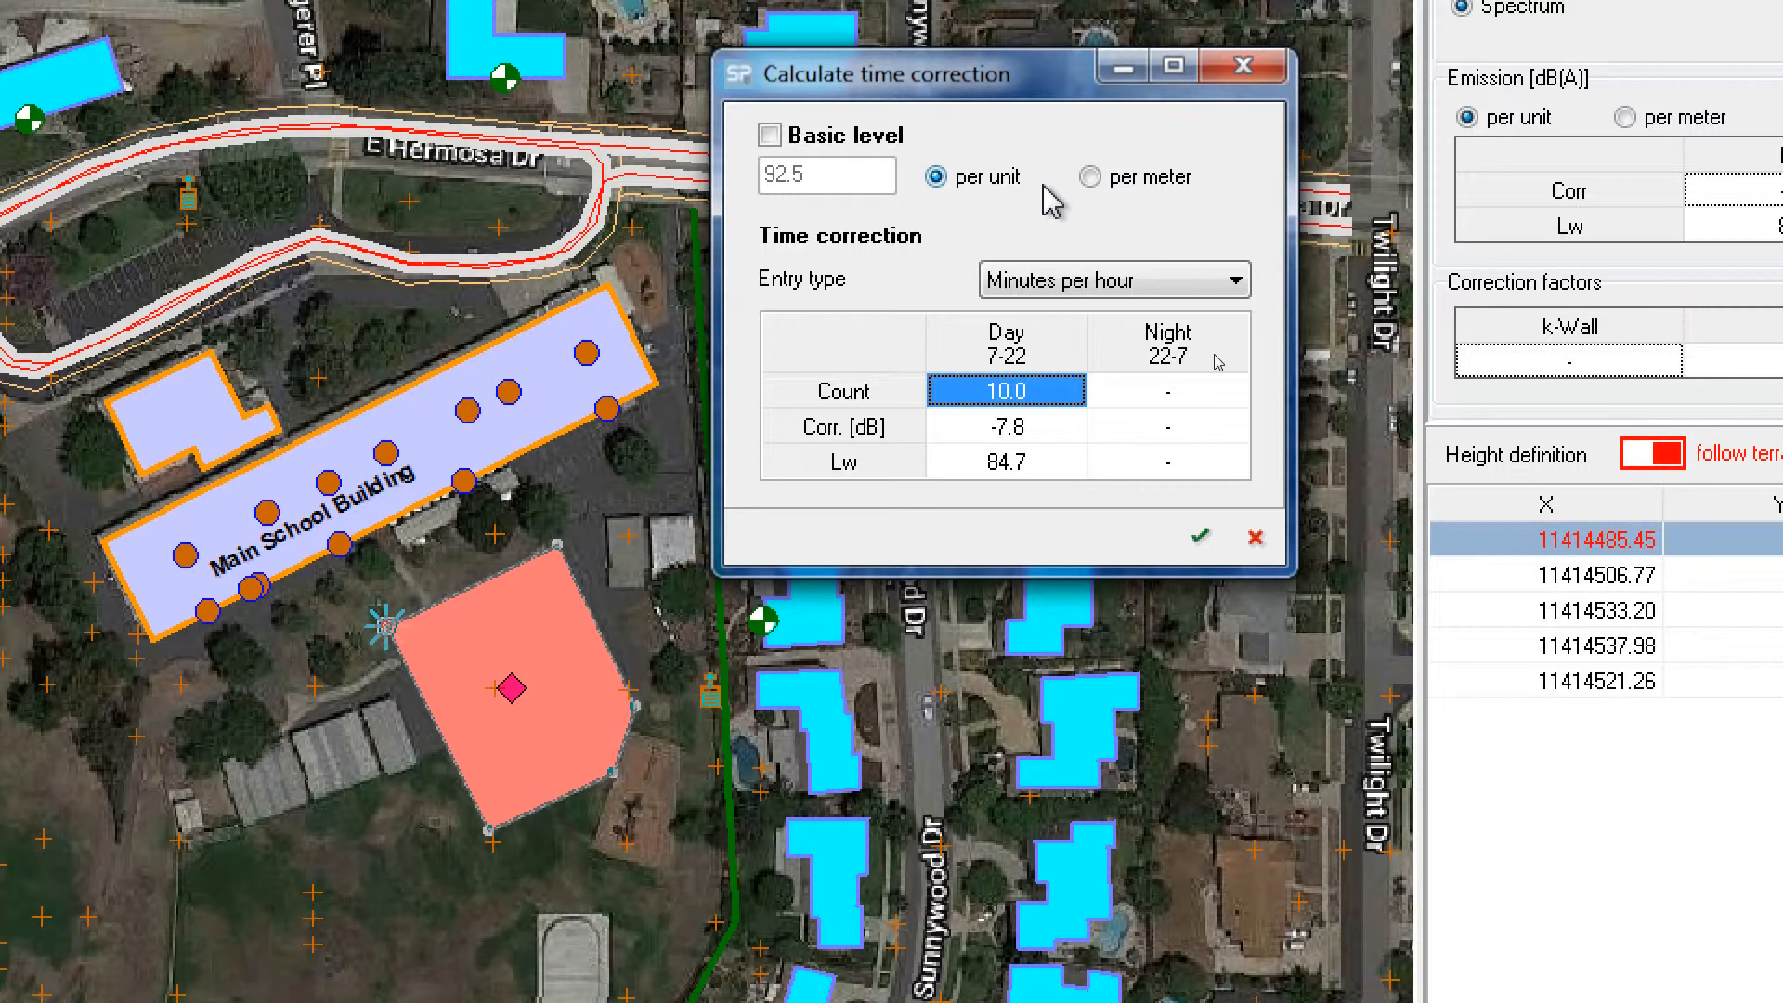
click(1090, 176)
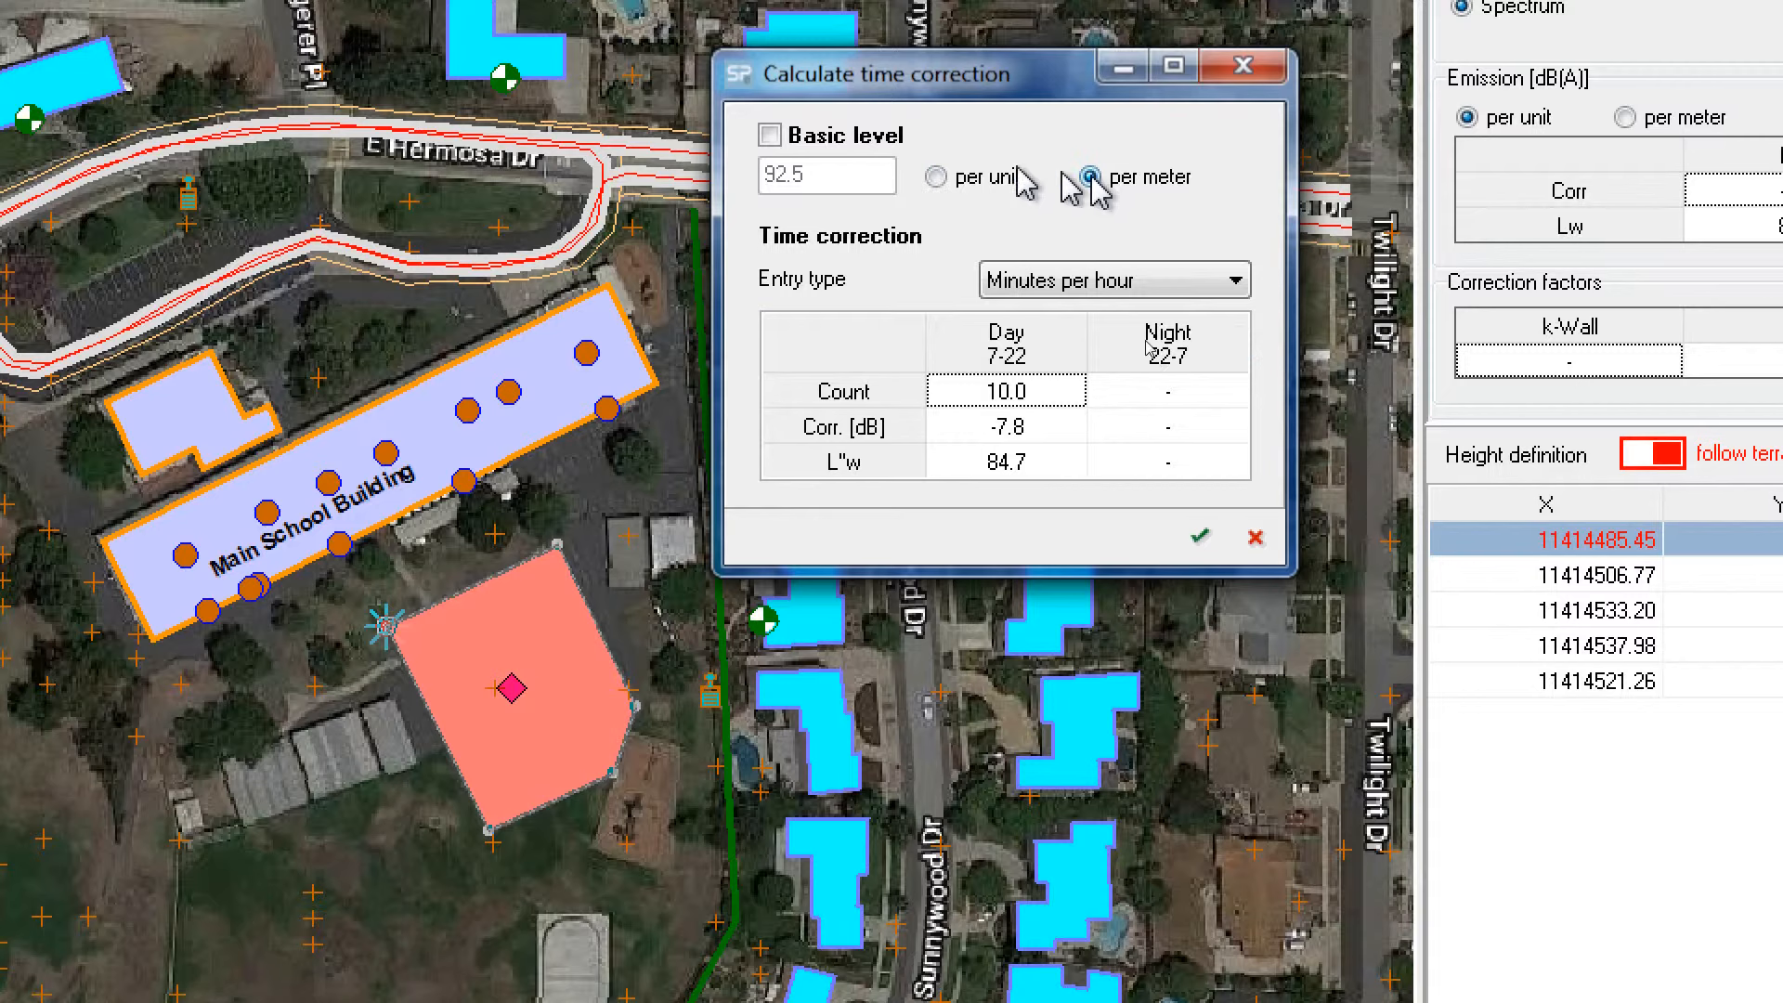
click(936, 177)
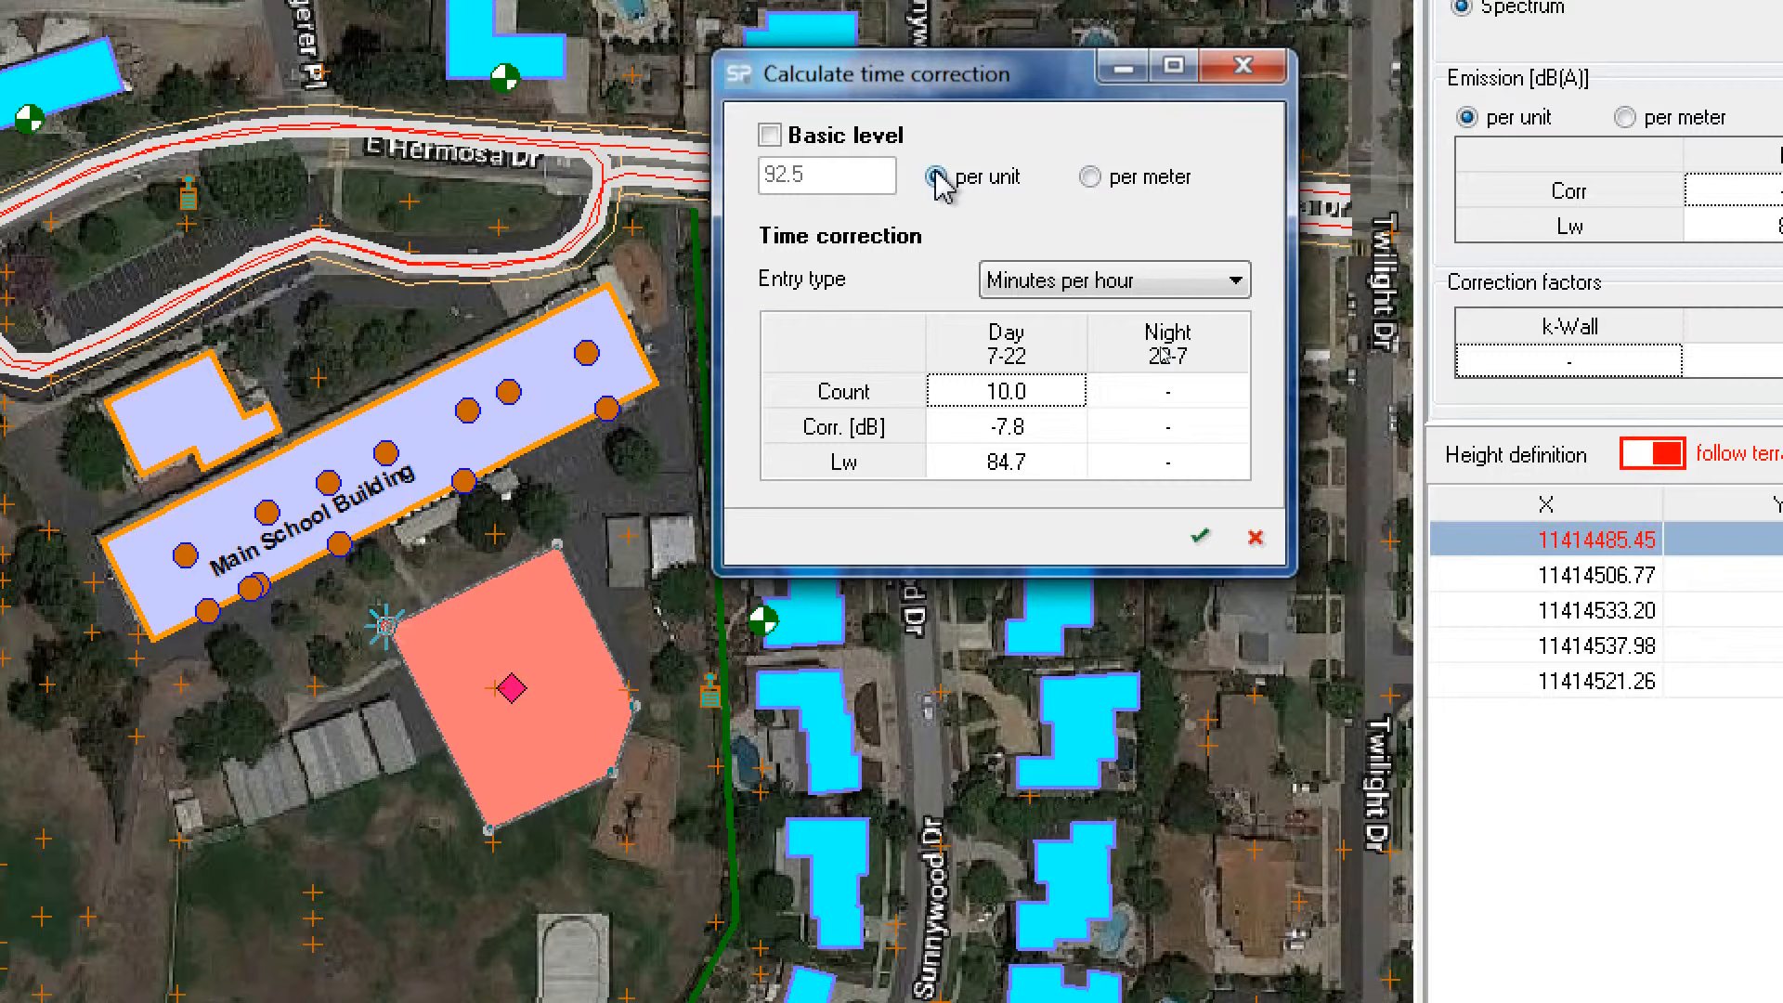
click(1179, 270)
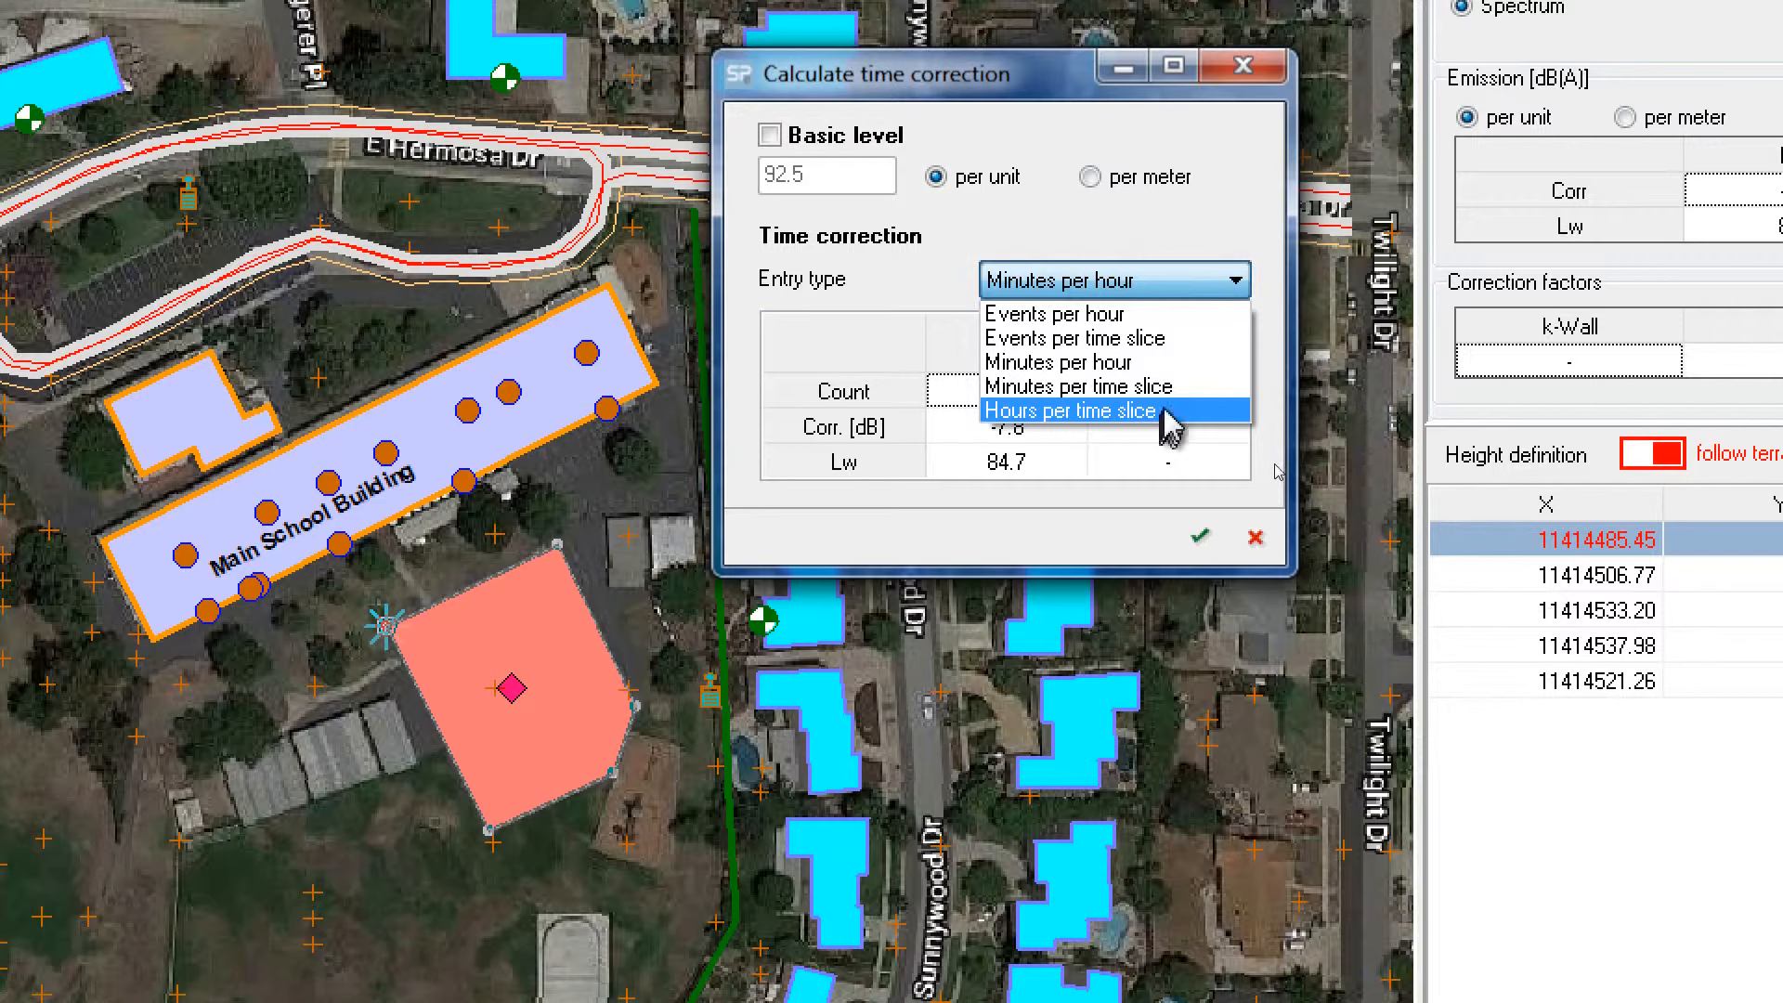
click(1172, 411)
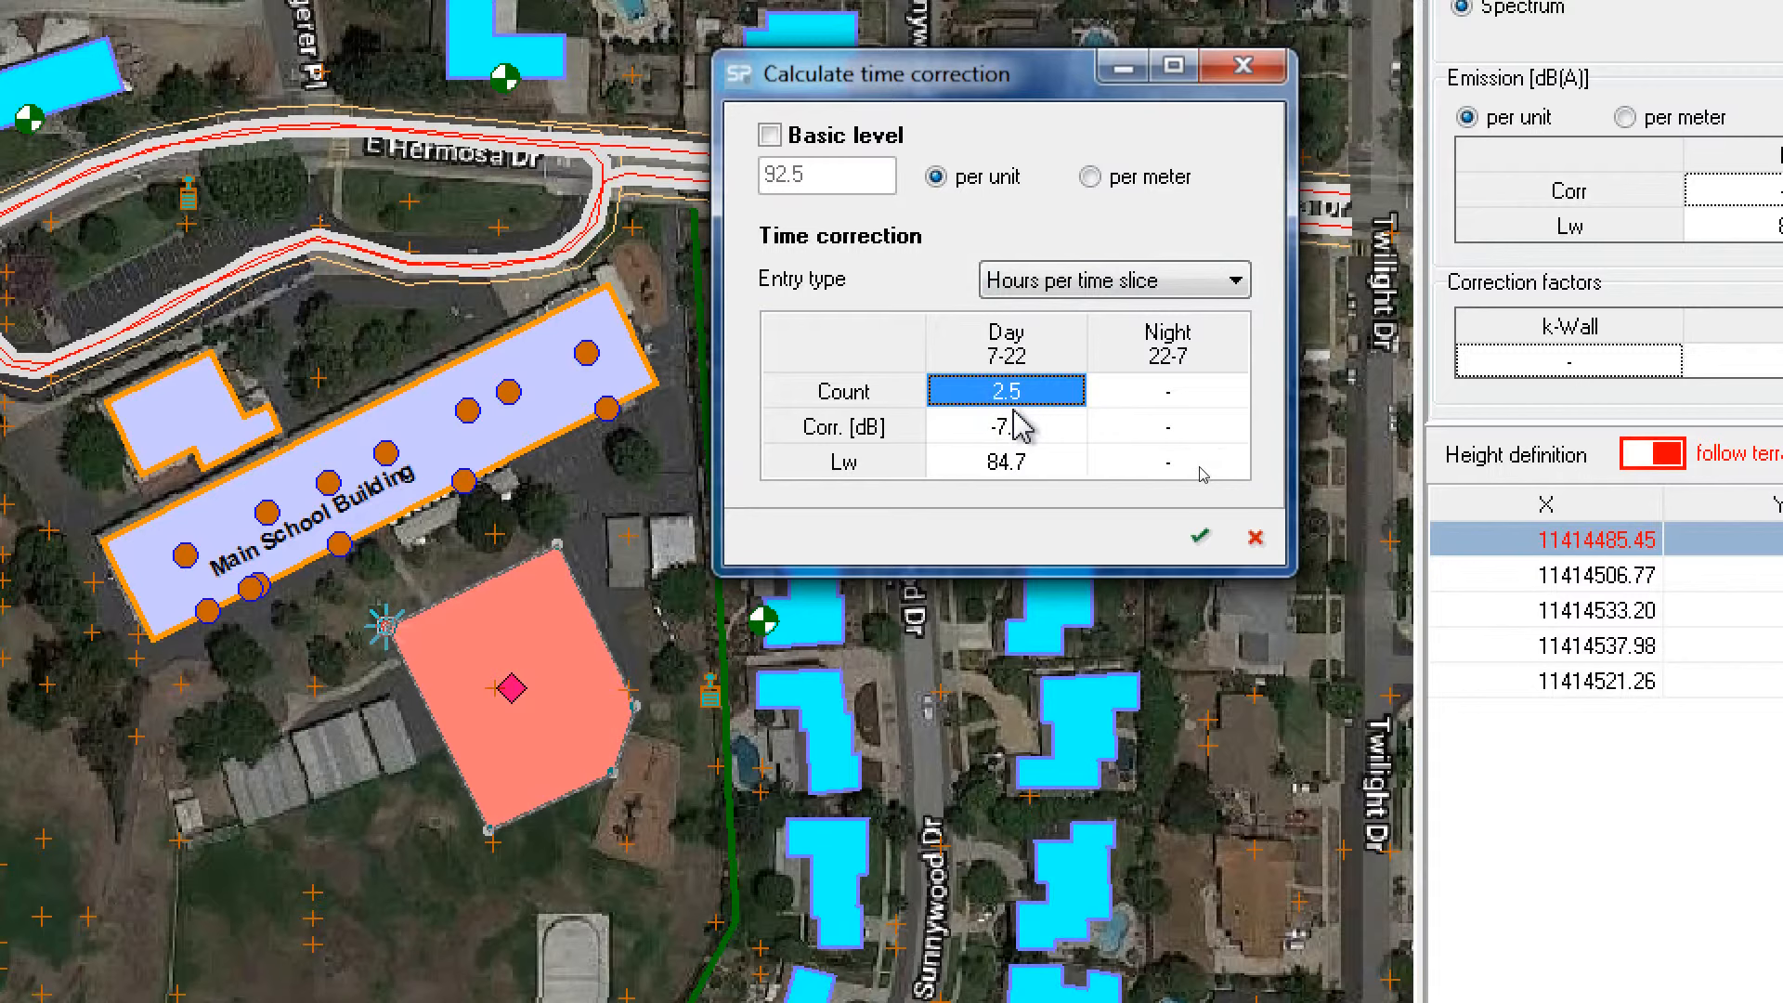
text(5)
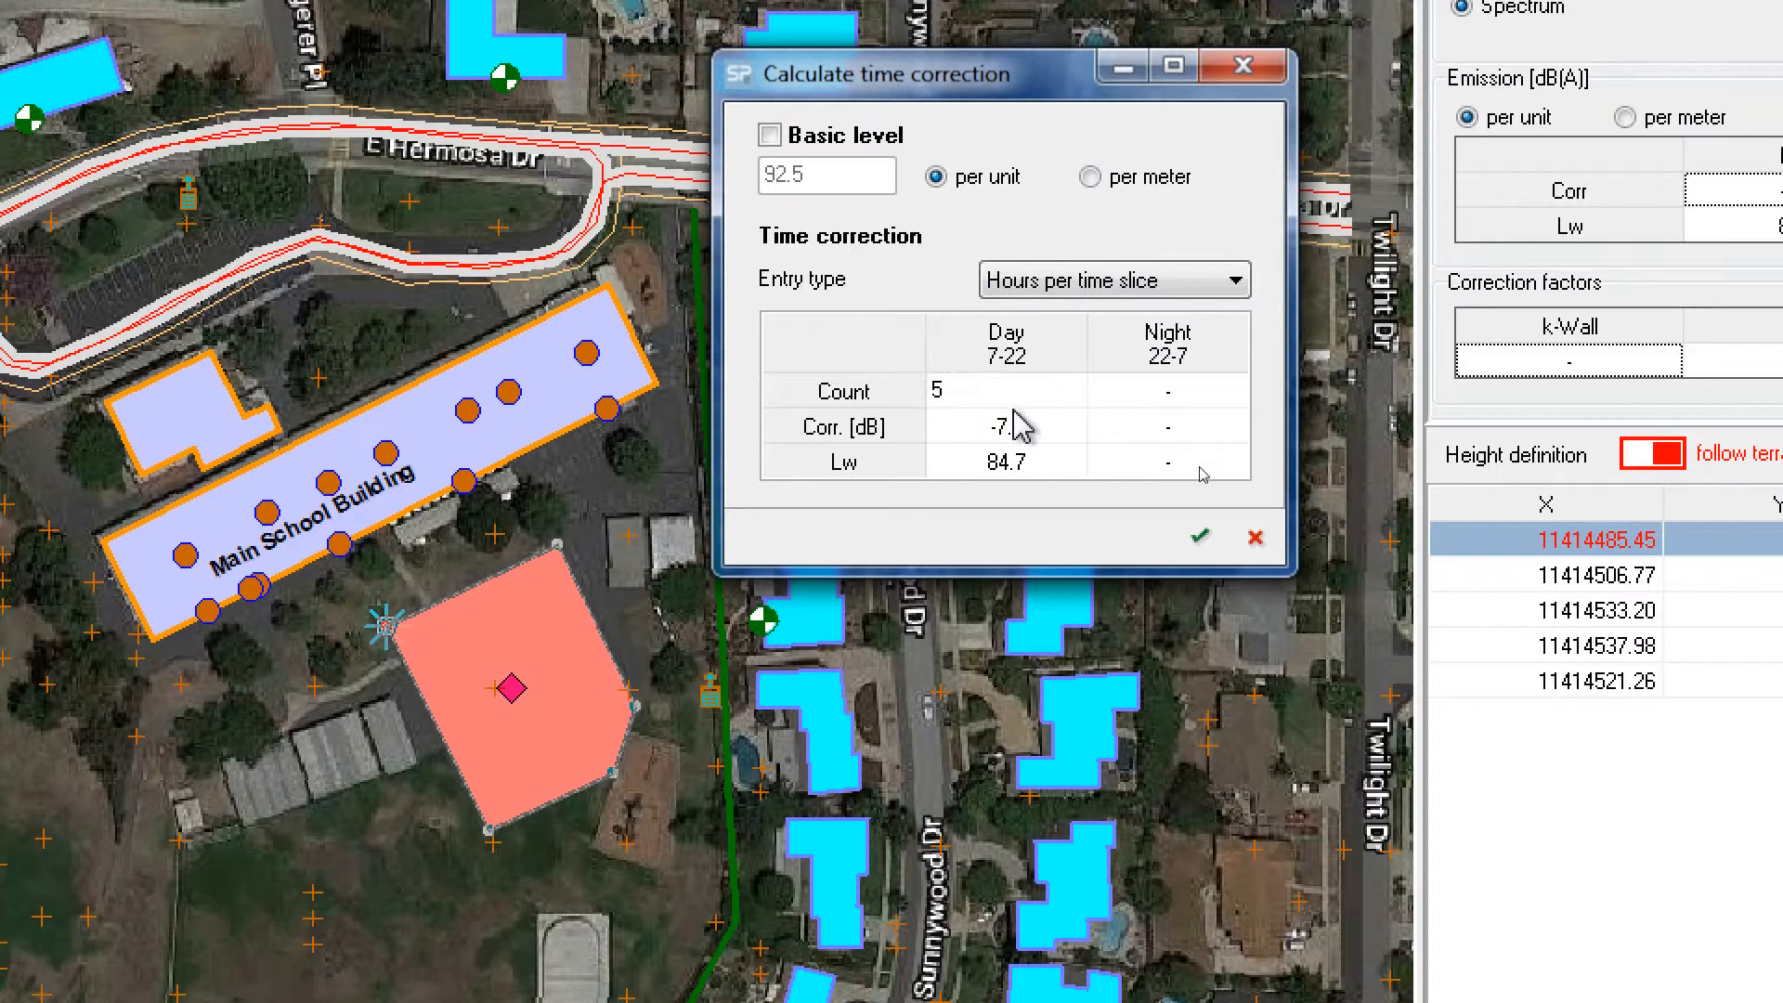
click(1041, 433)
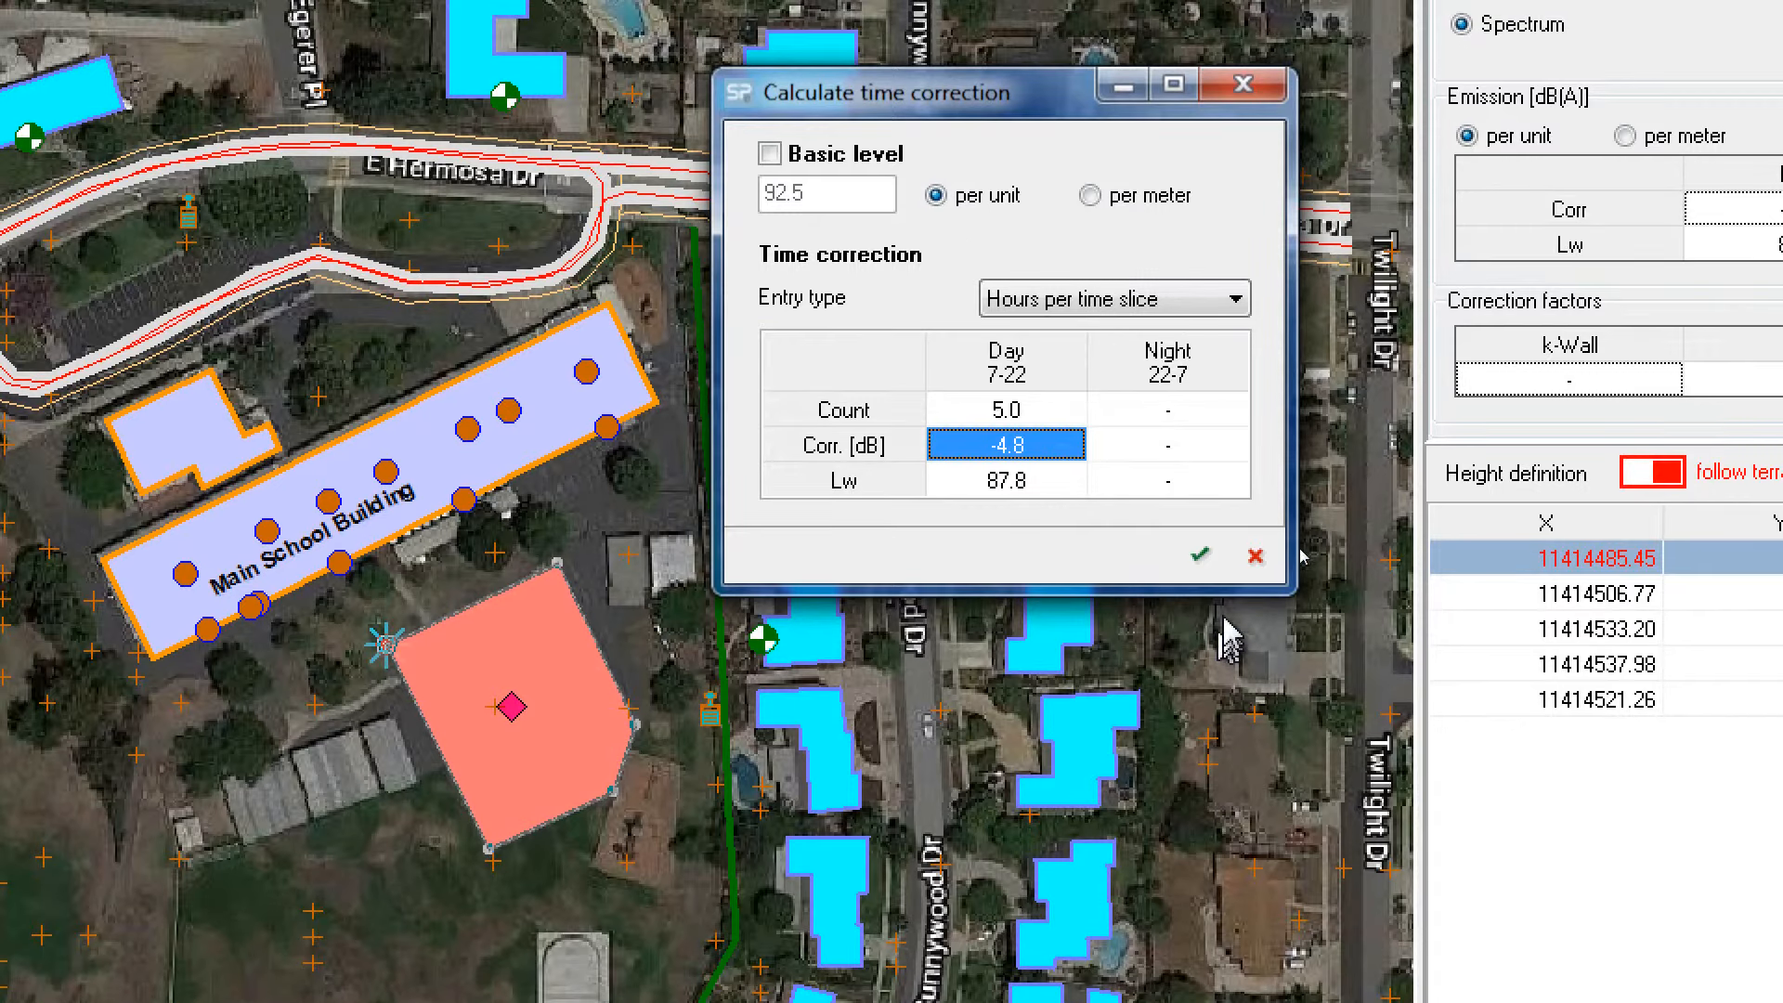
click(1200, 556)
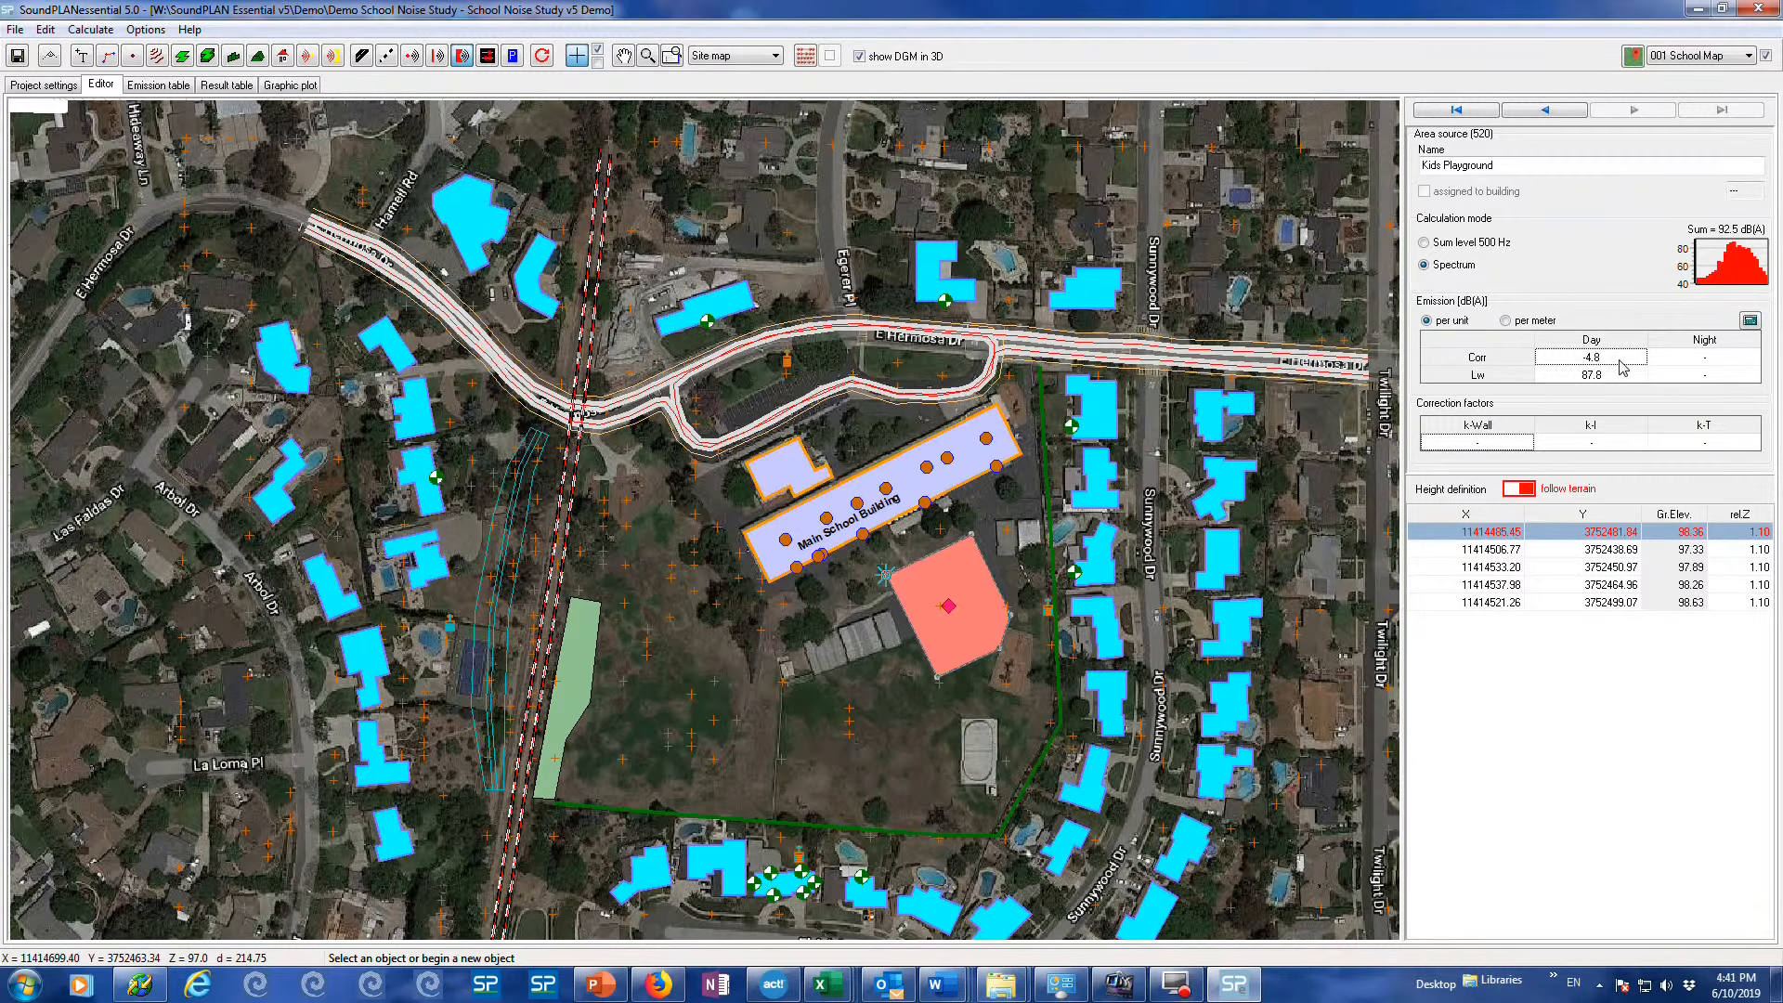
Limit the project's noise types to Industry and save the changed geometry data
click(45, 90)
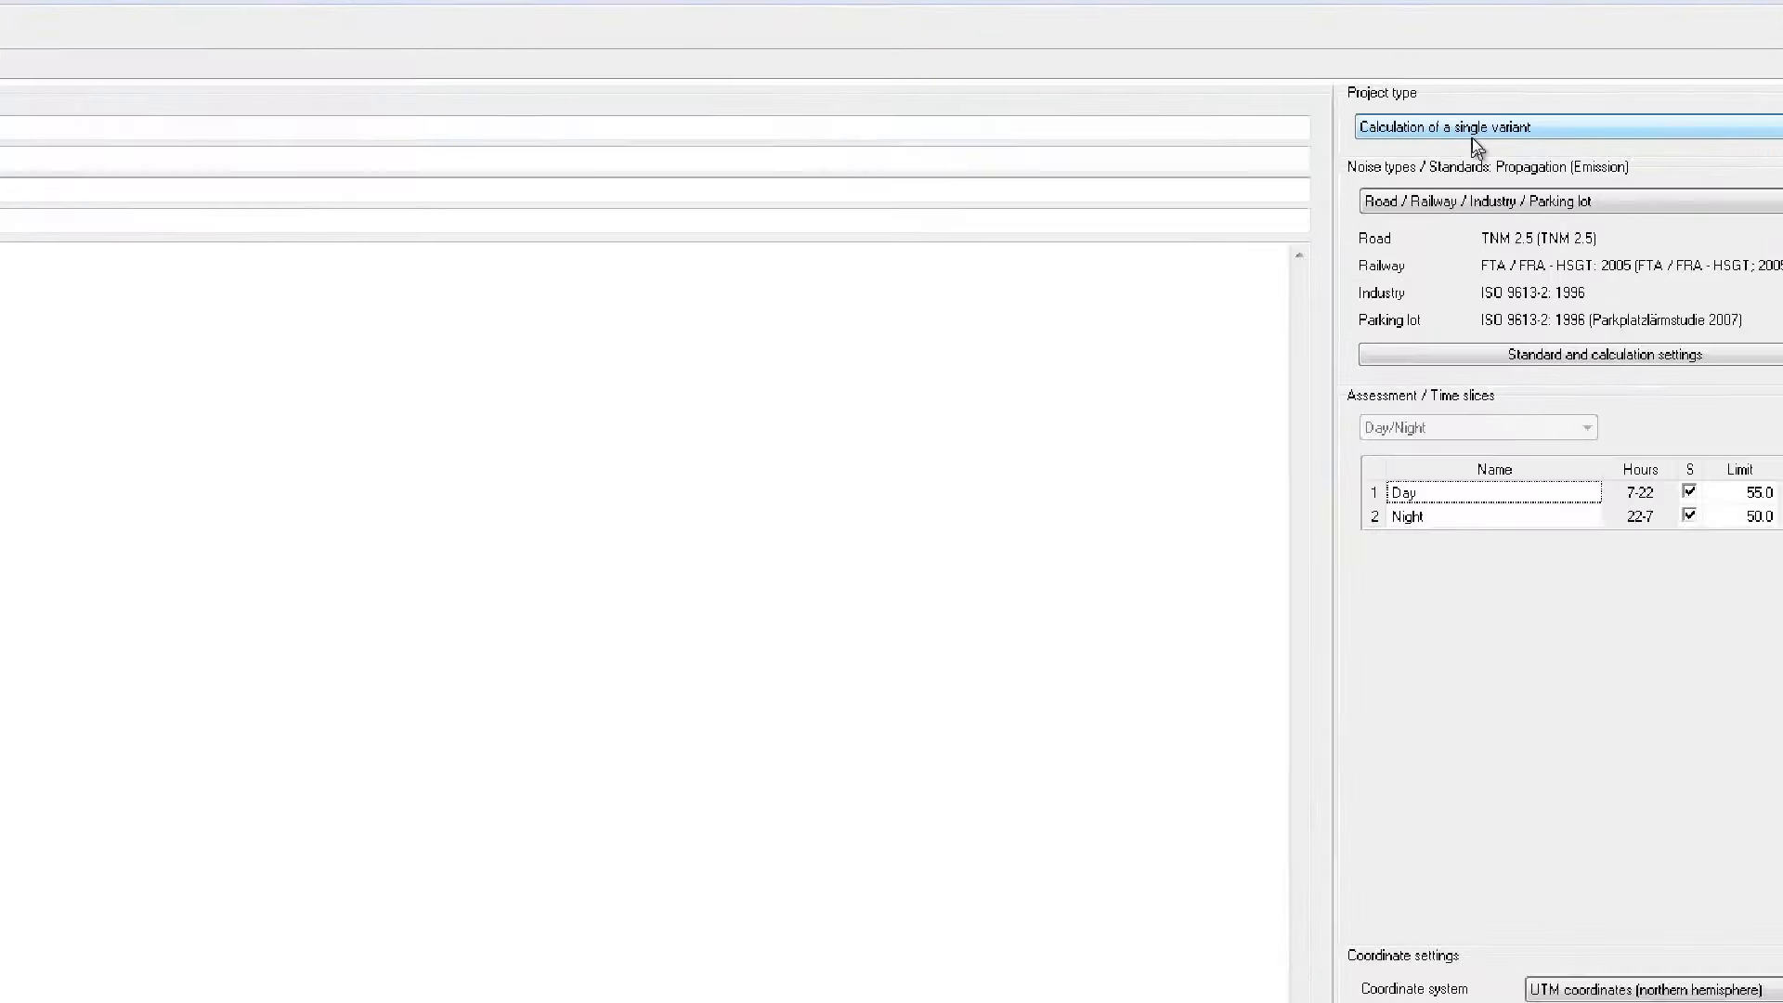
click(1561, 127)
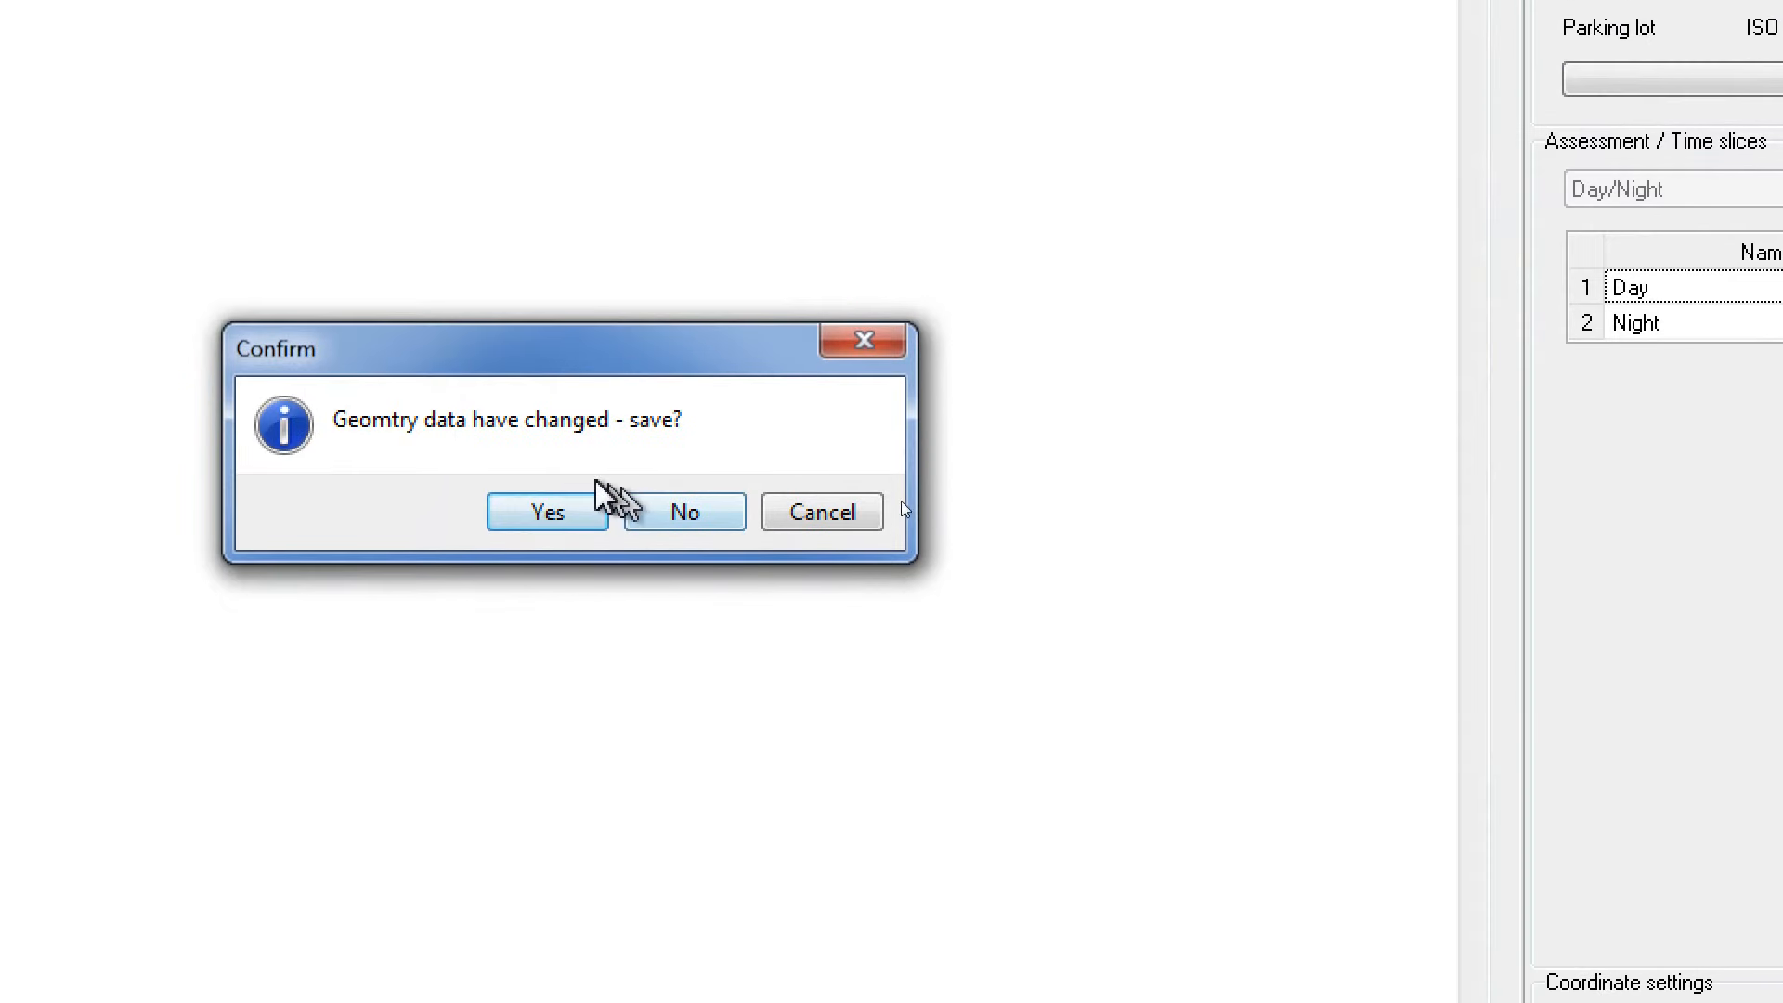
click(557, 512)
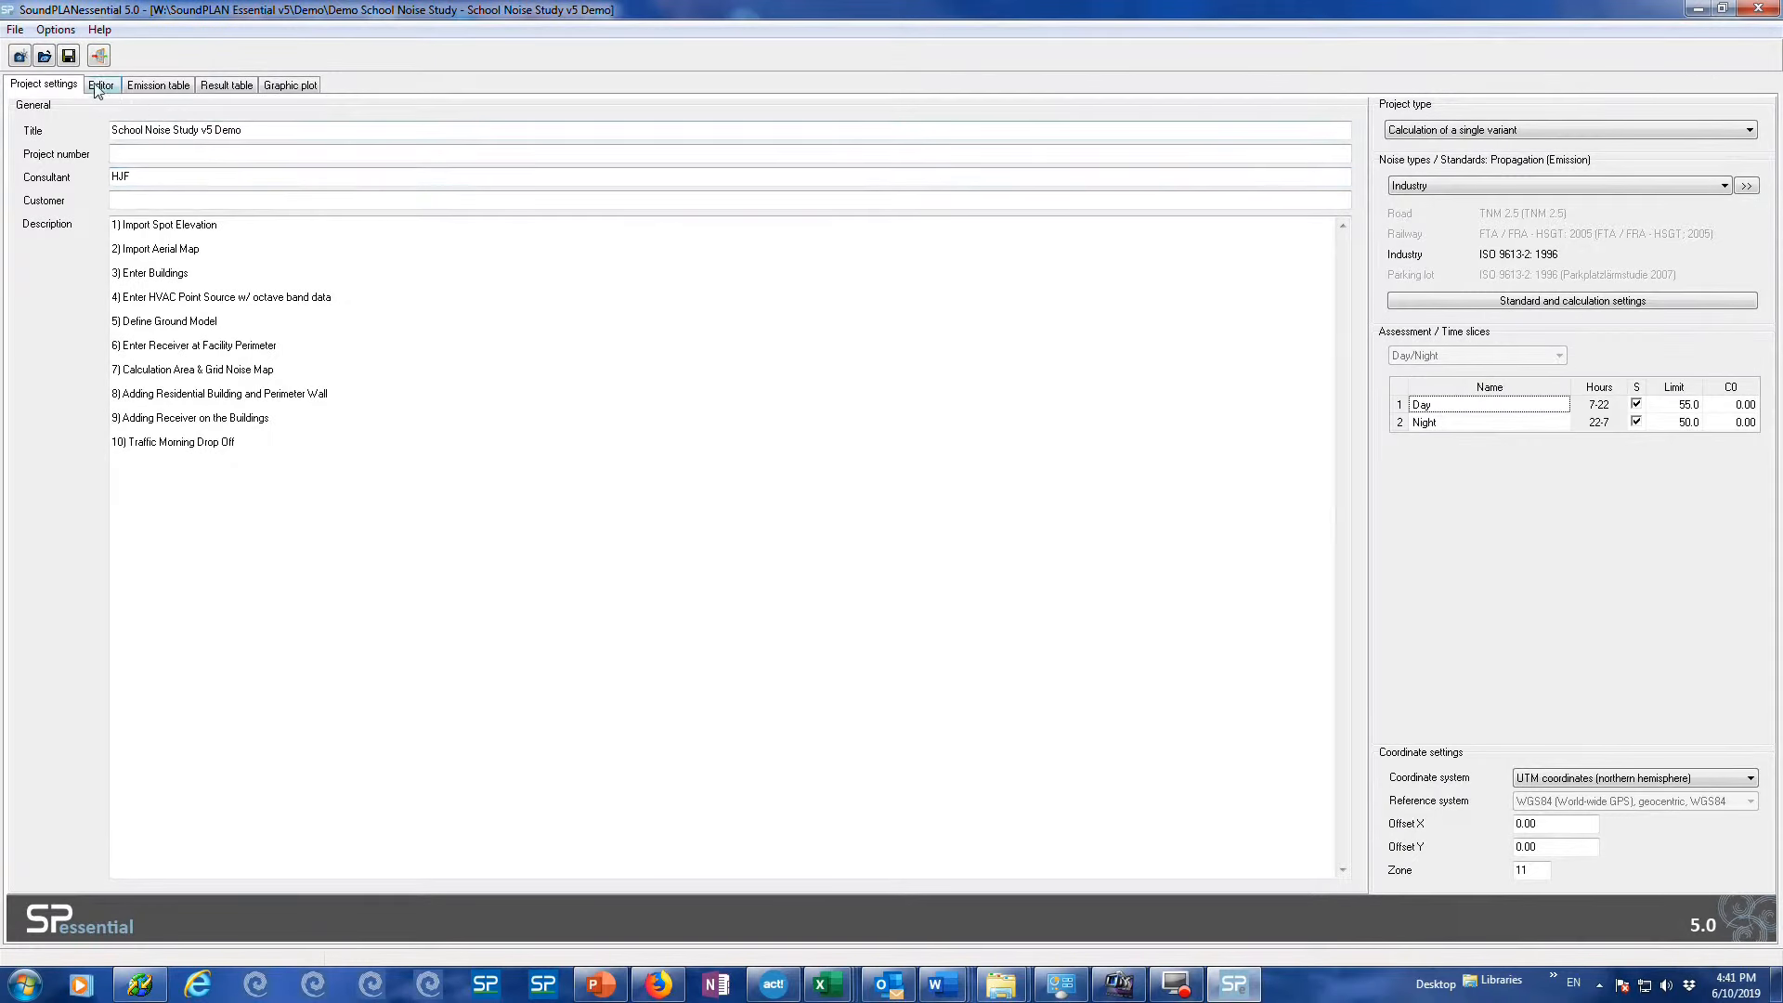
Run the single points calculation for the school site map
click(100, 85)
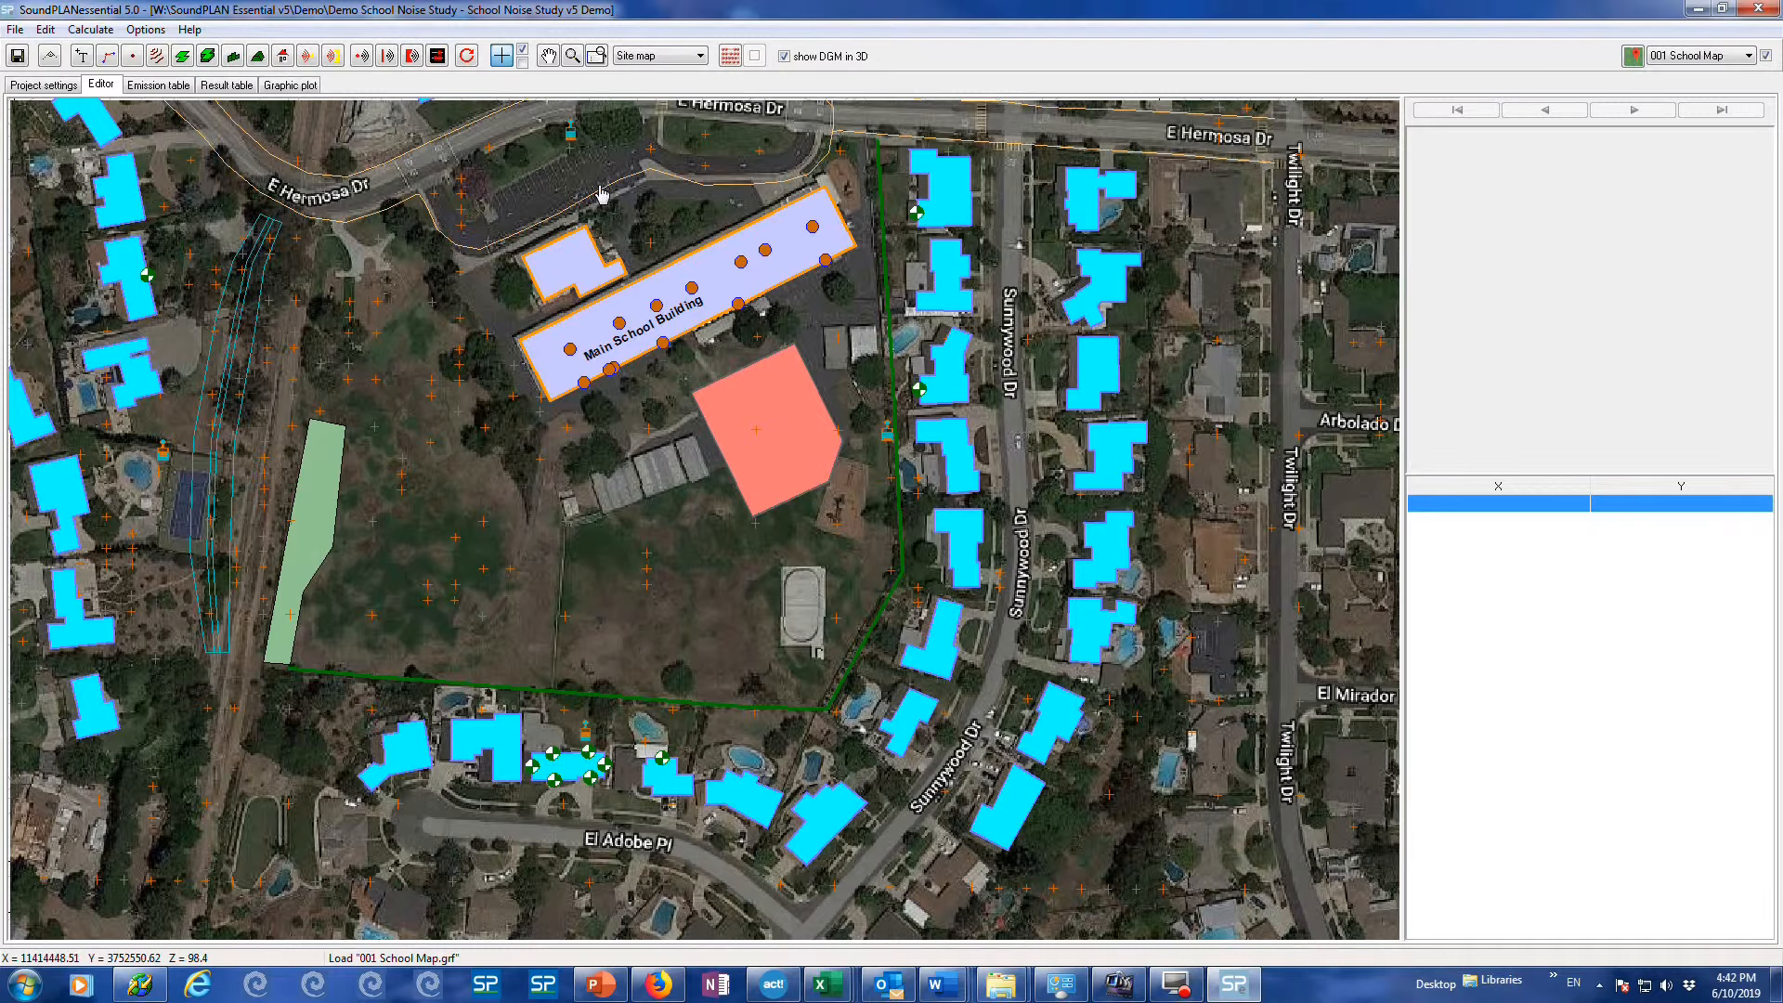
click(730, 56)
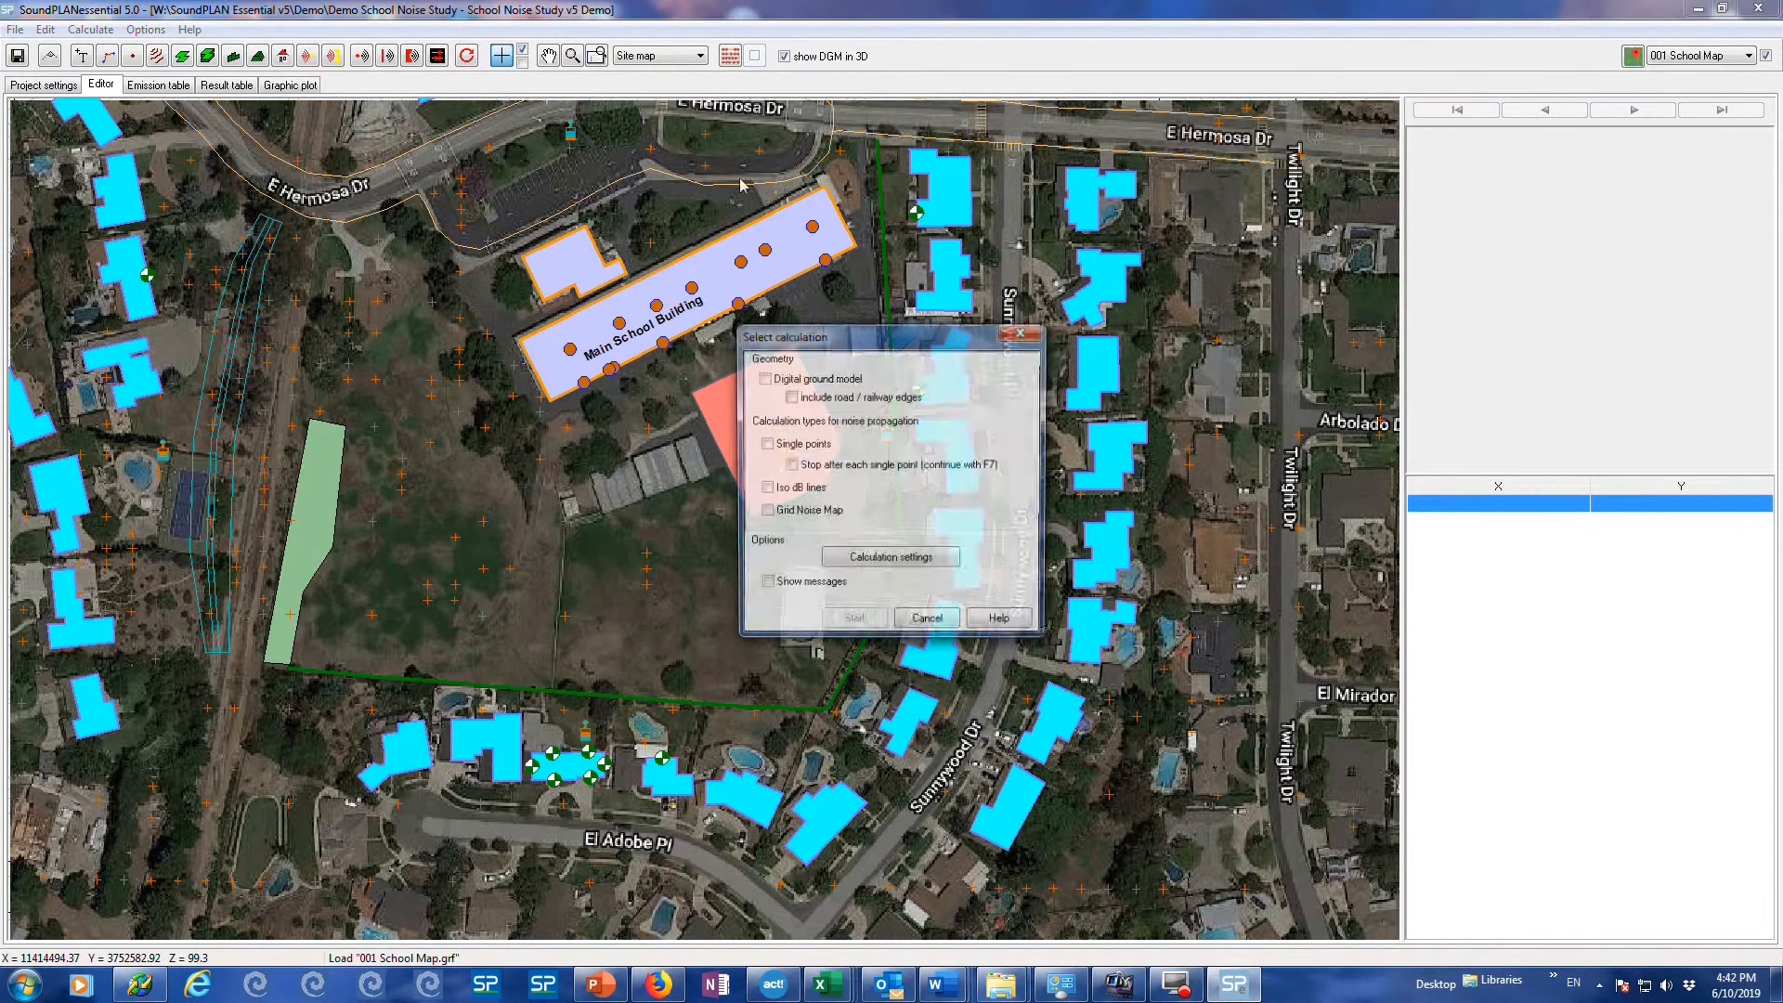
click(787, 445)
click(854, 621)
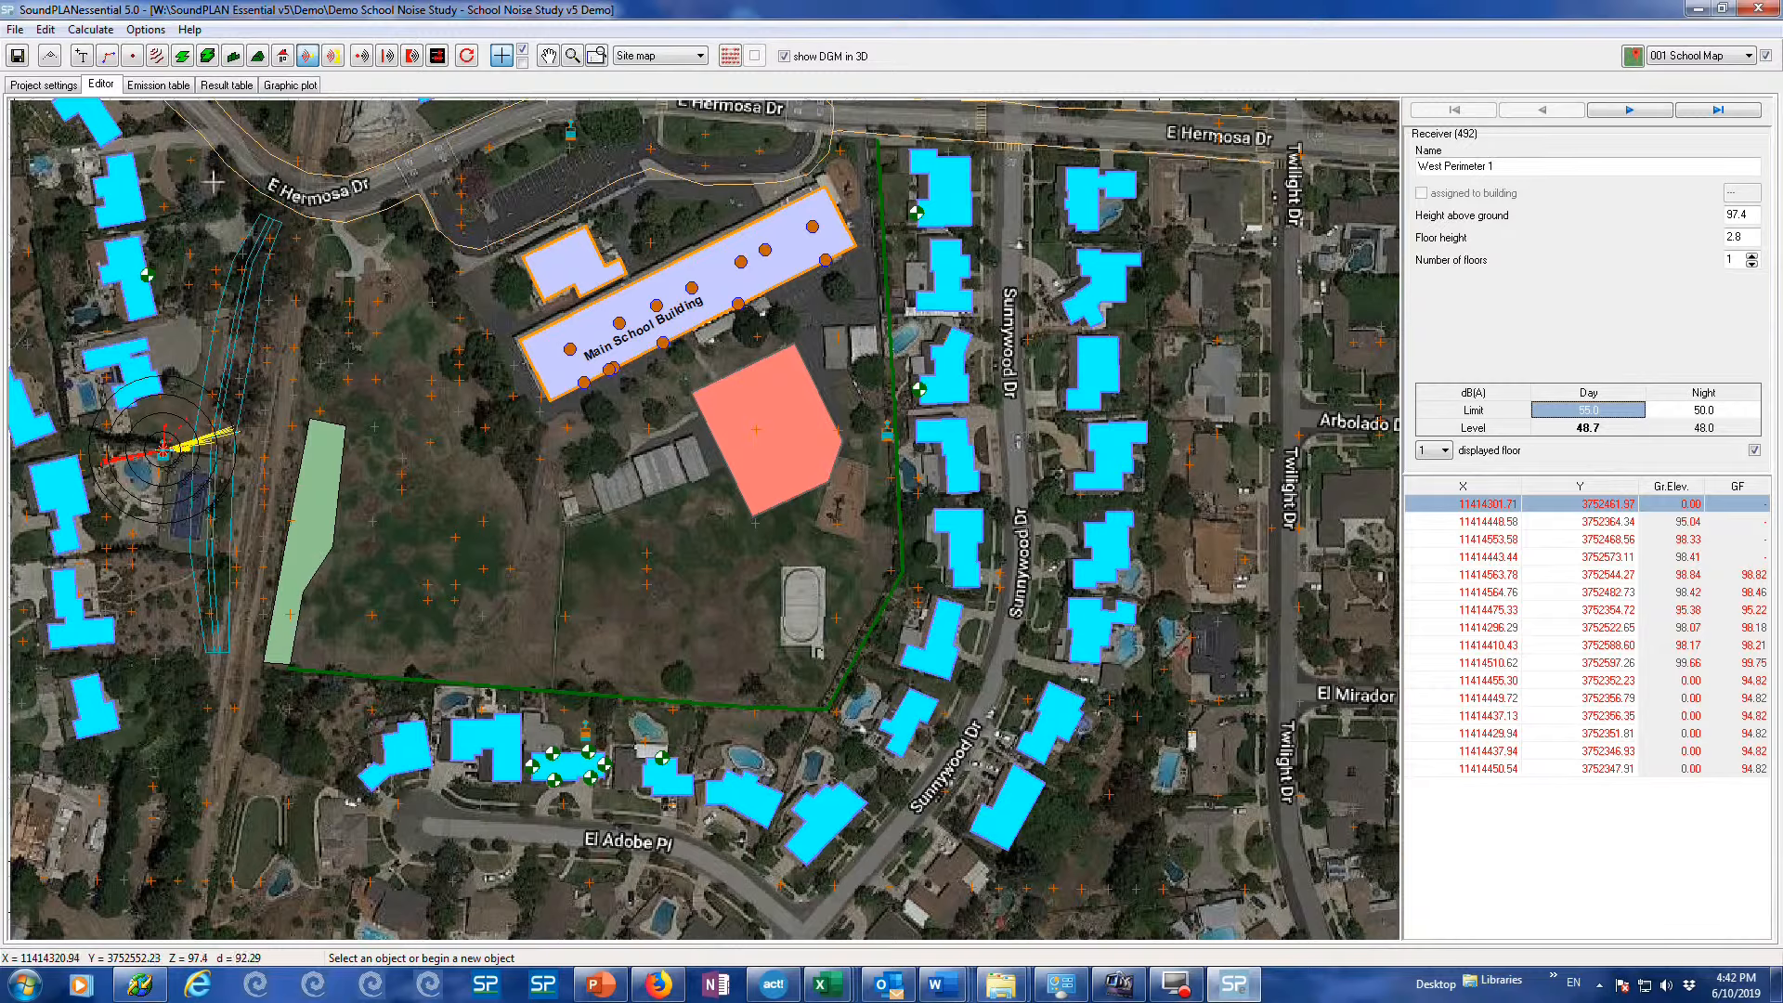
Review the single point results: mean propagation, receiver spectra, source contributions, and receiver levels with limit conflicts
click(228, 86)
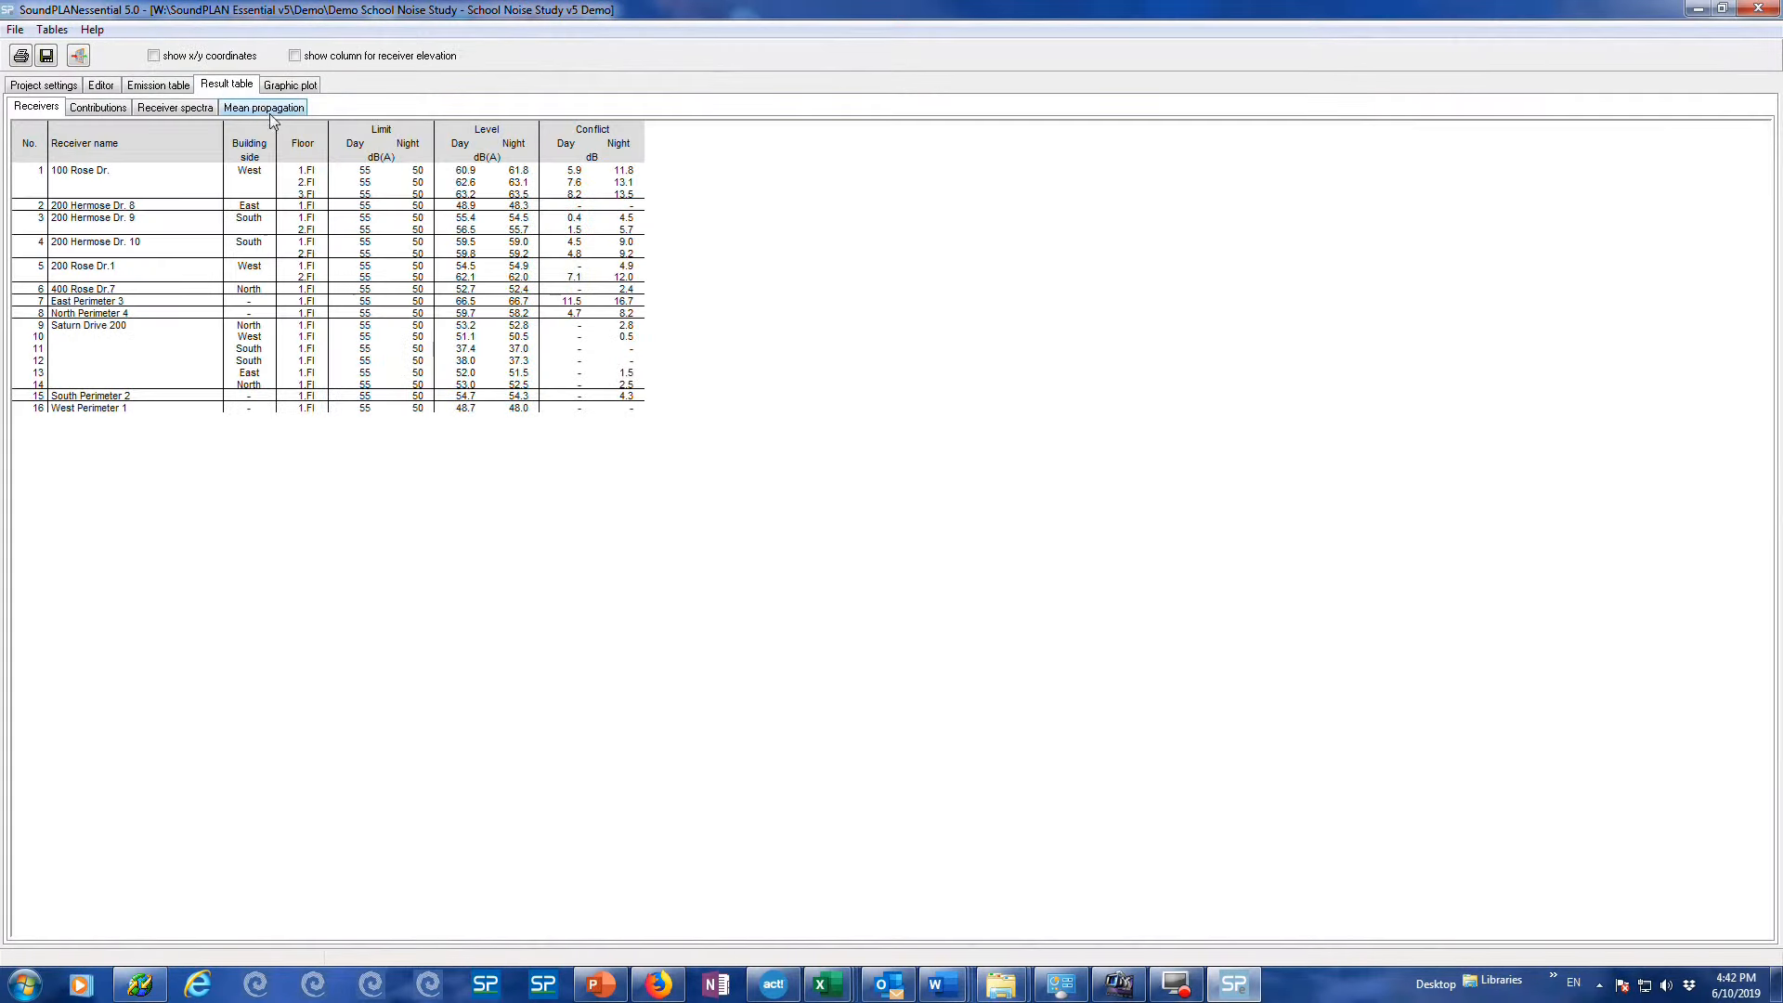
click(266, 108)
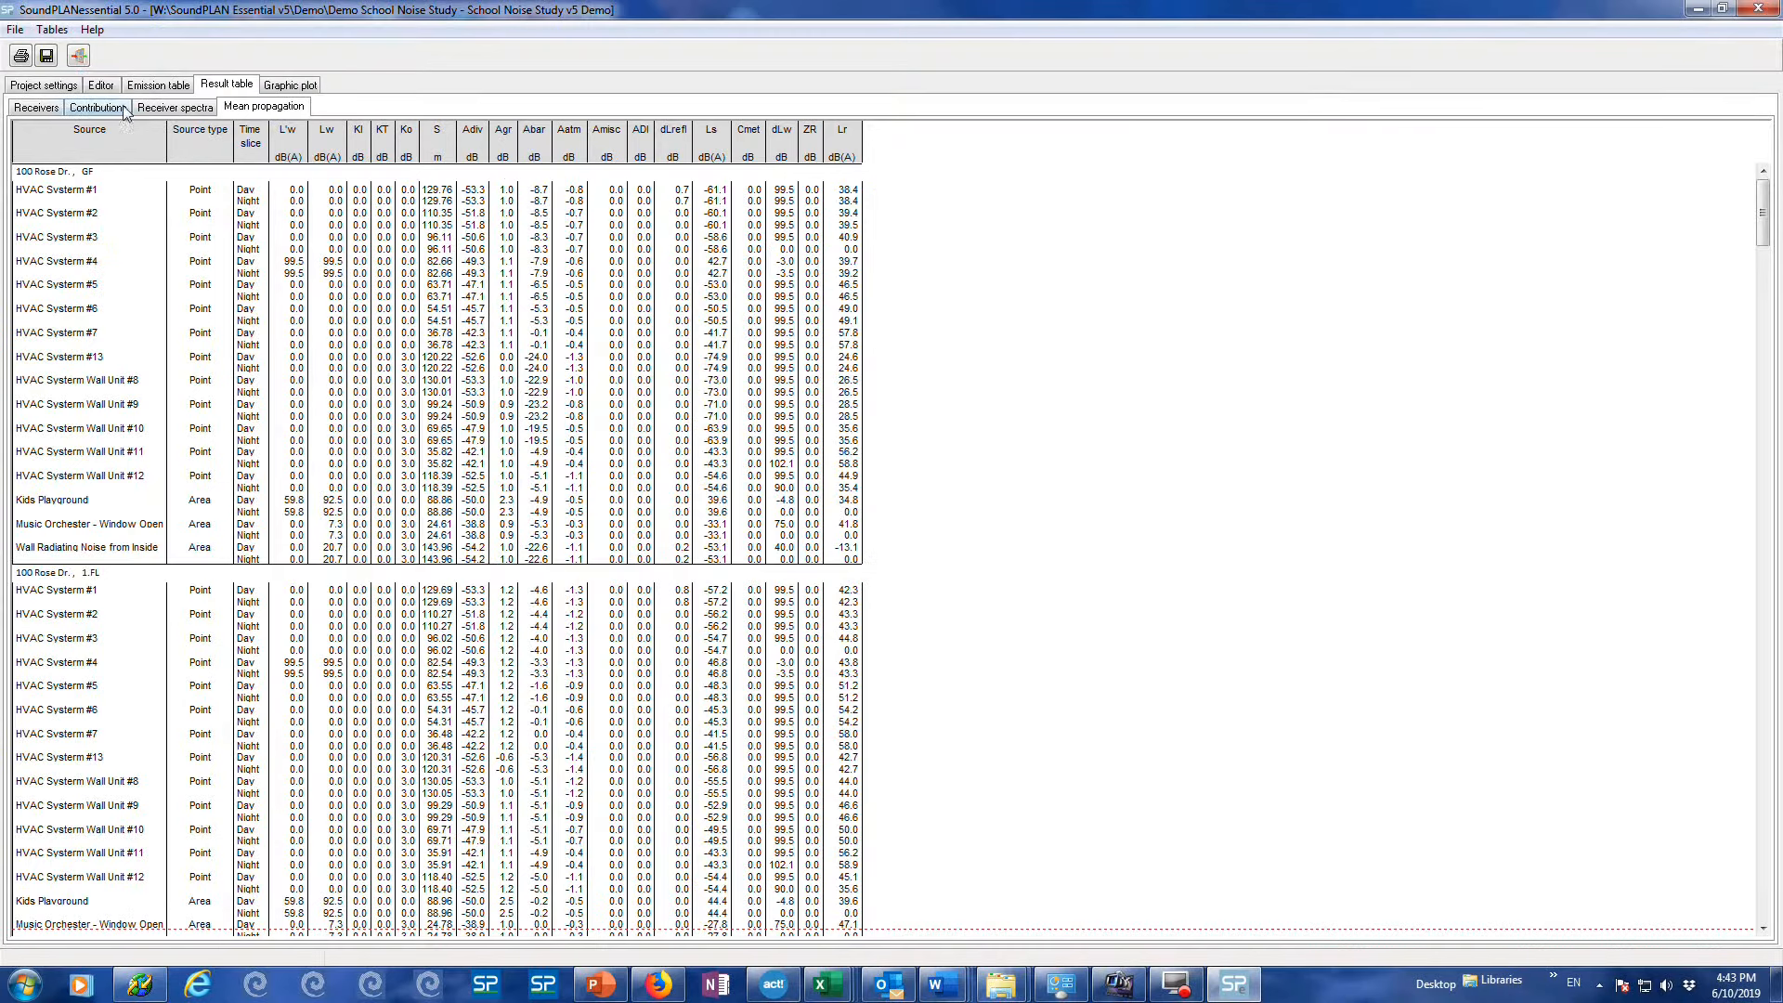
click(176, 107)
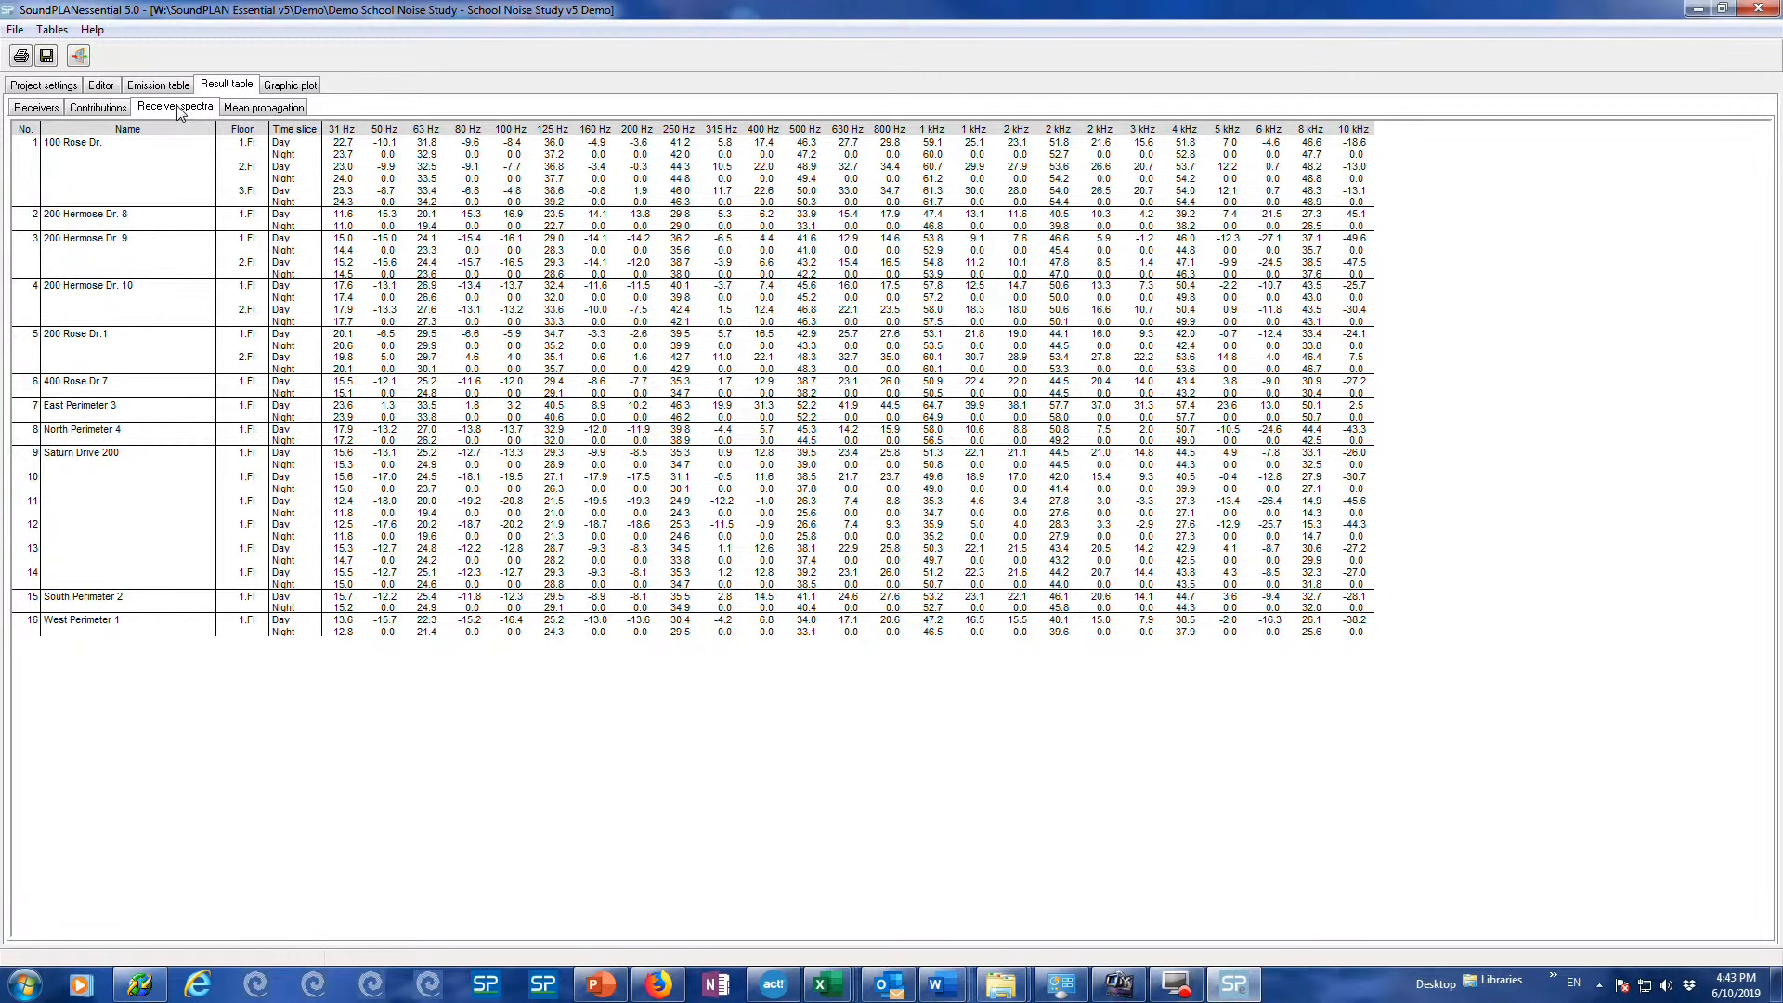
click(106, 108)
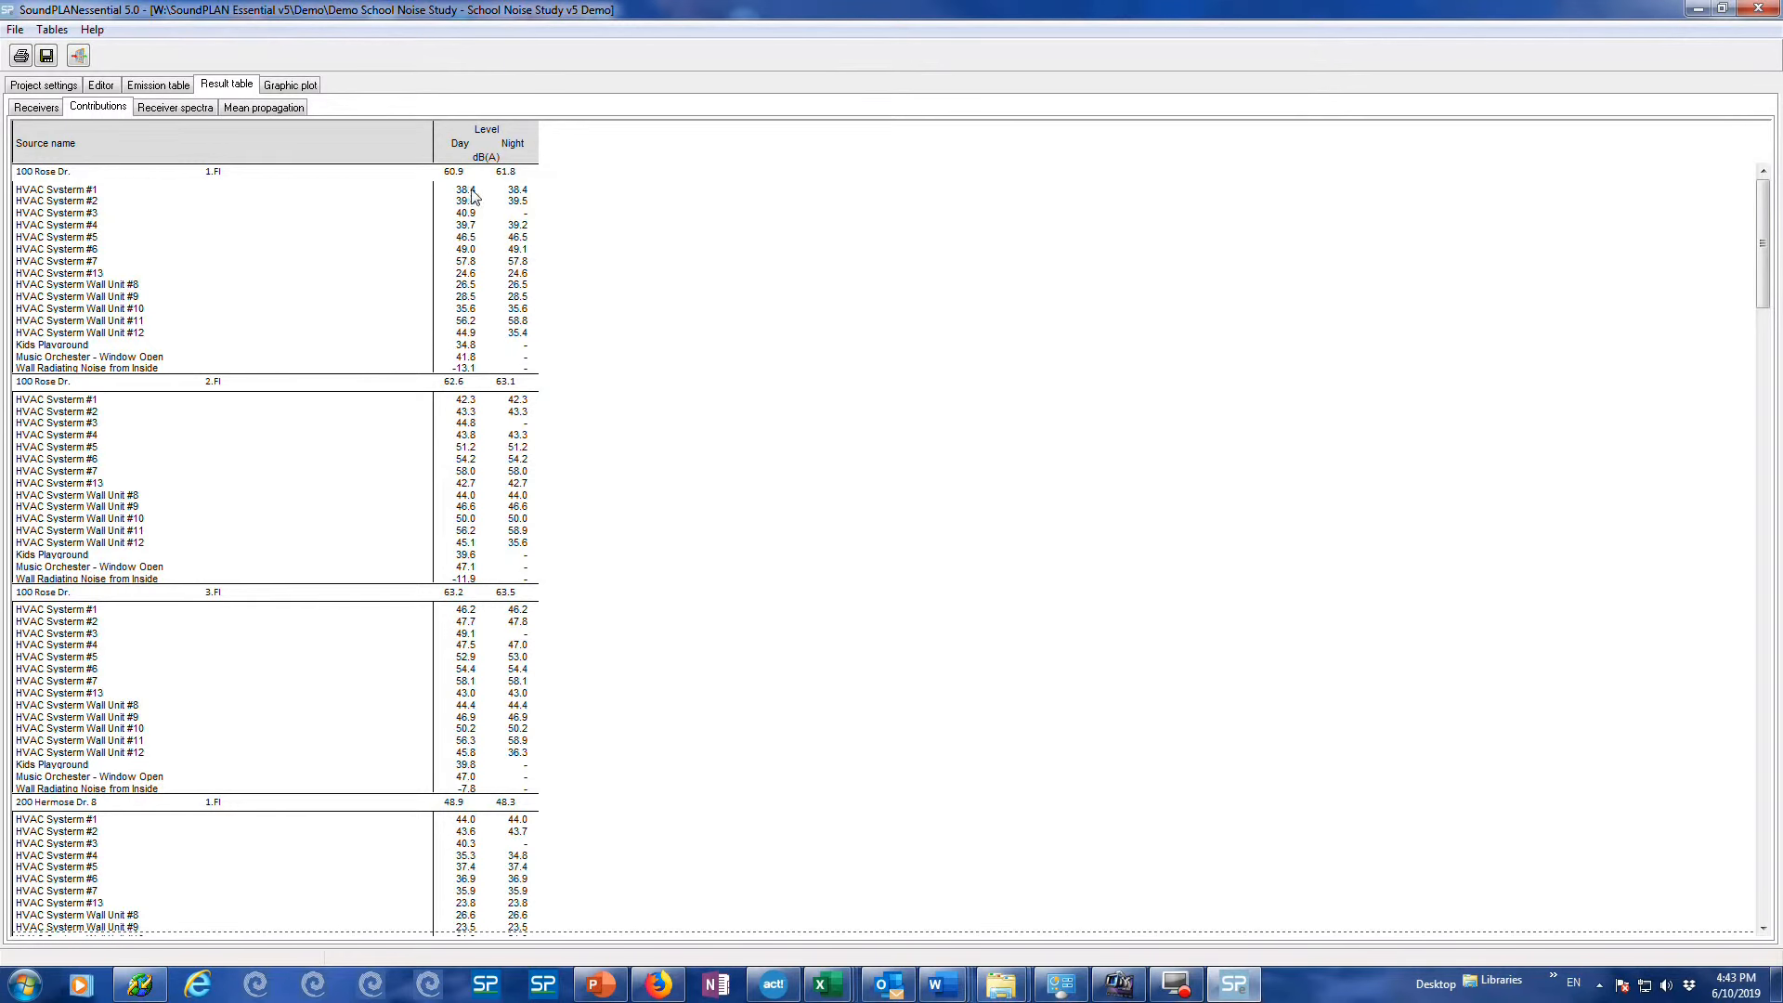
click(35, 108)
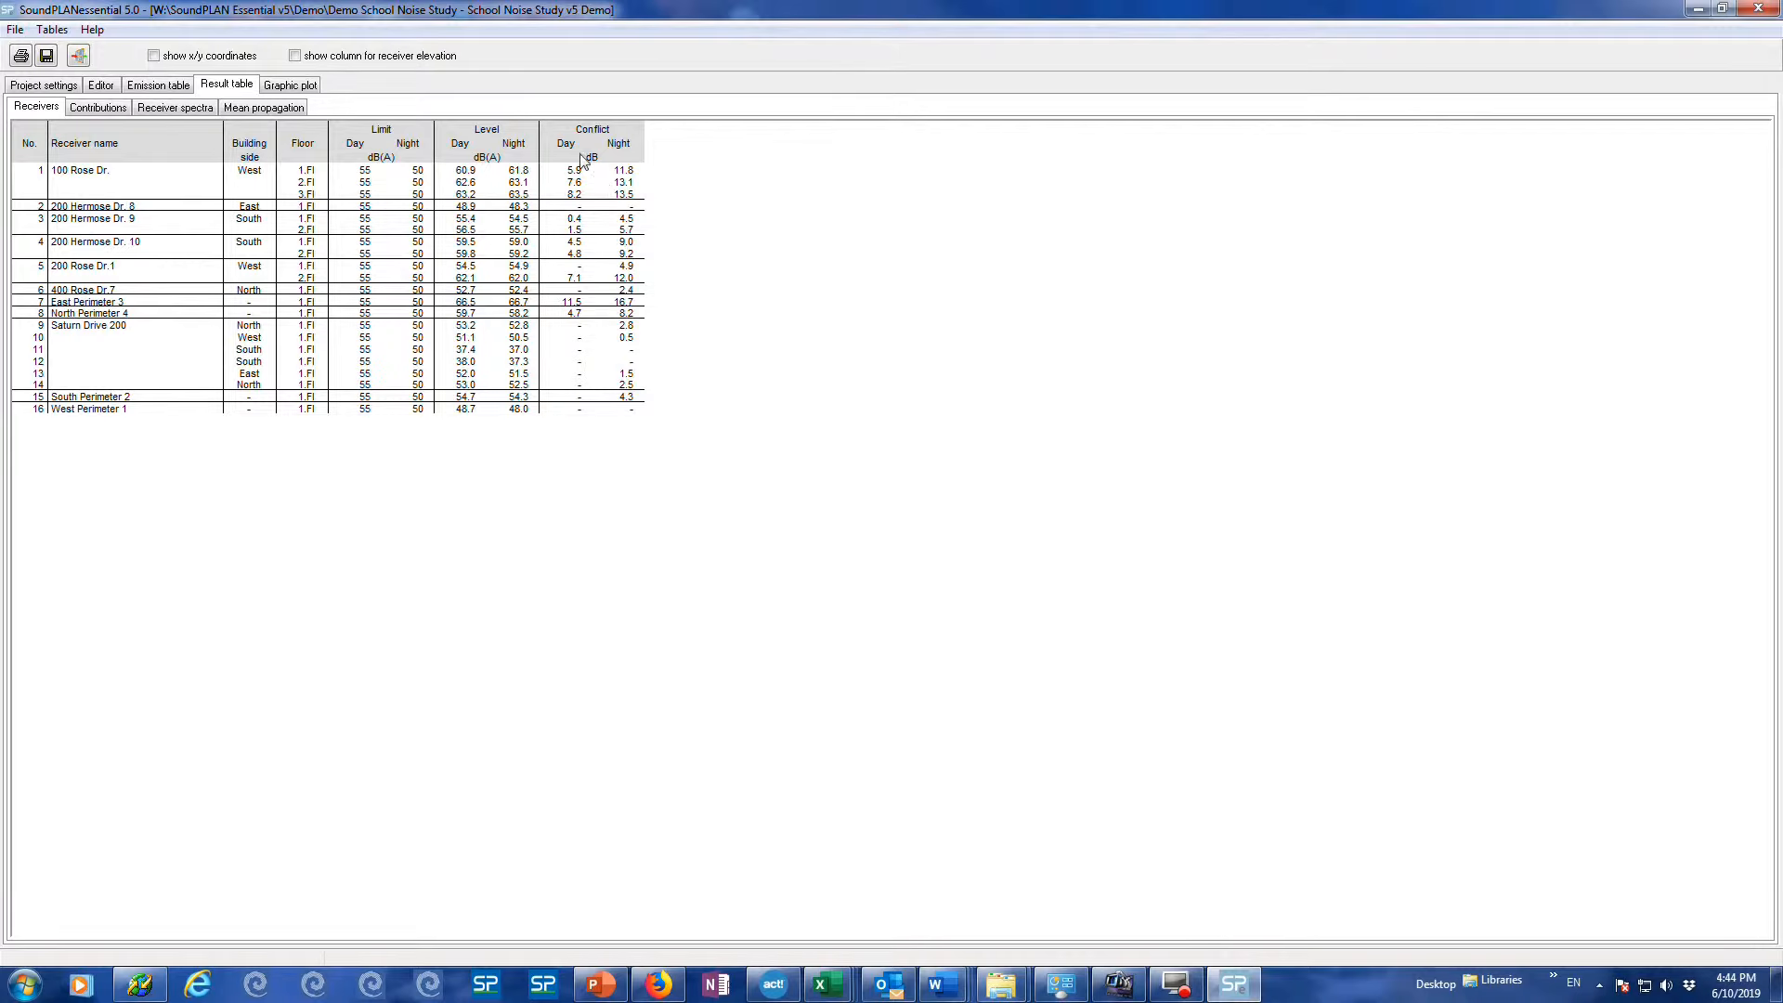
Show the graphic plot's single point map, cancelling the graphics settings
click(302, 86)
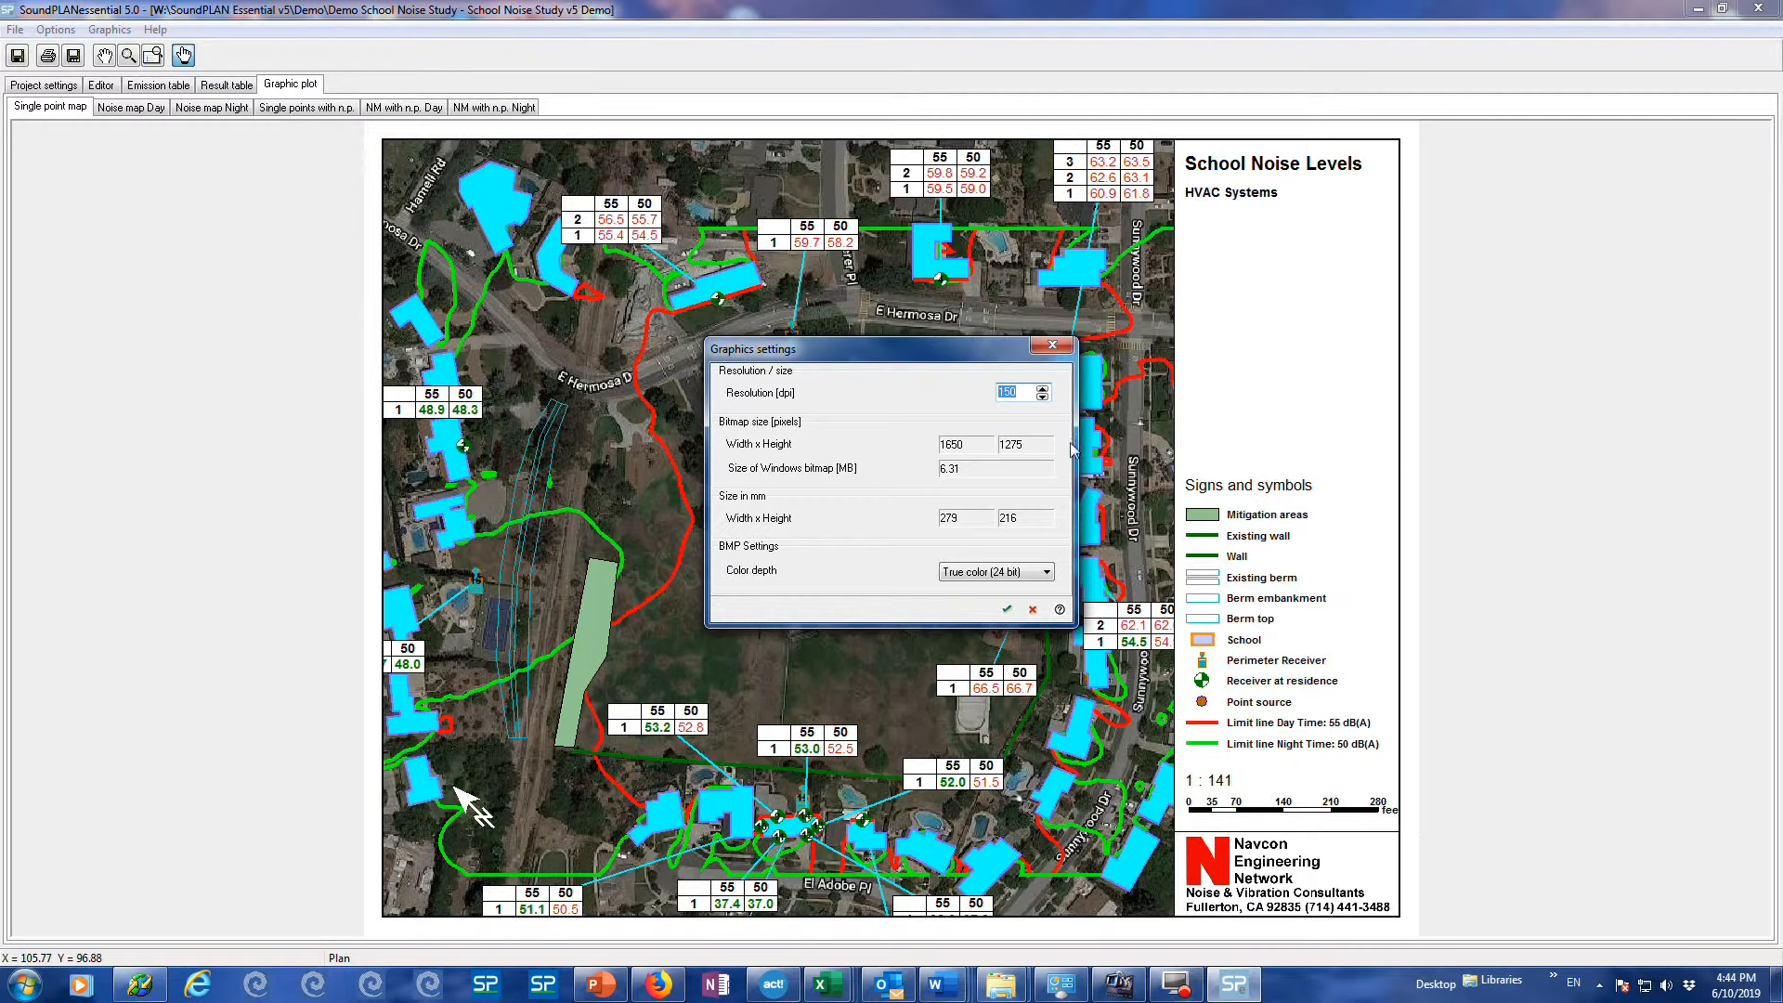
click(1036, 613)
click(1033, 610)
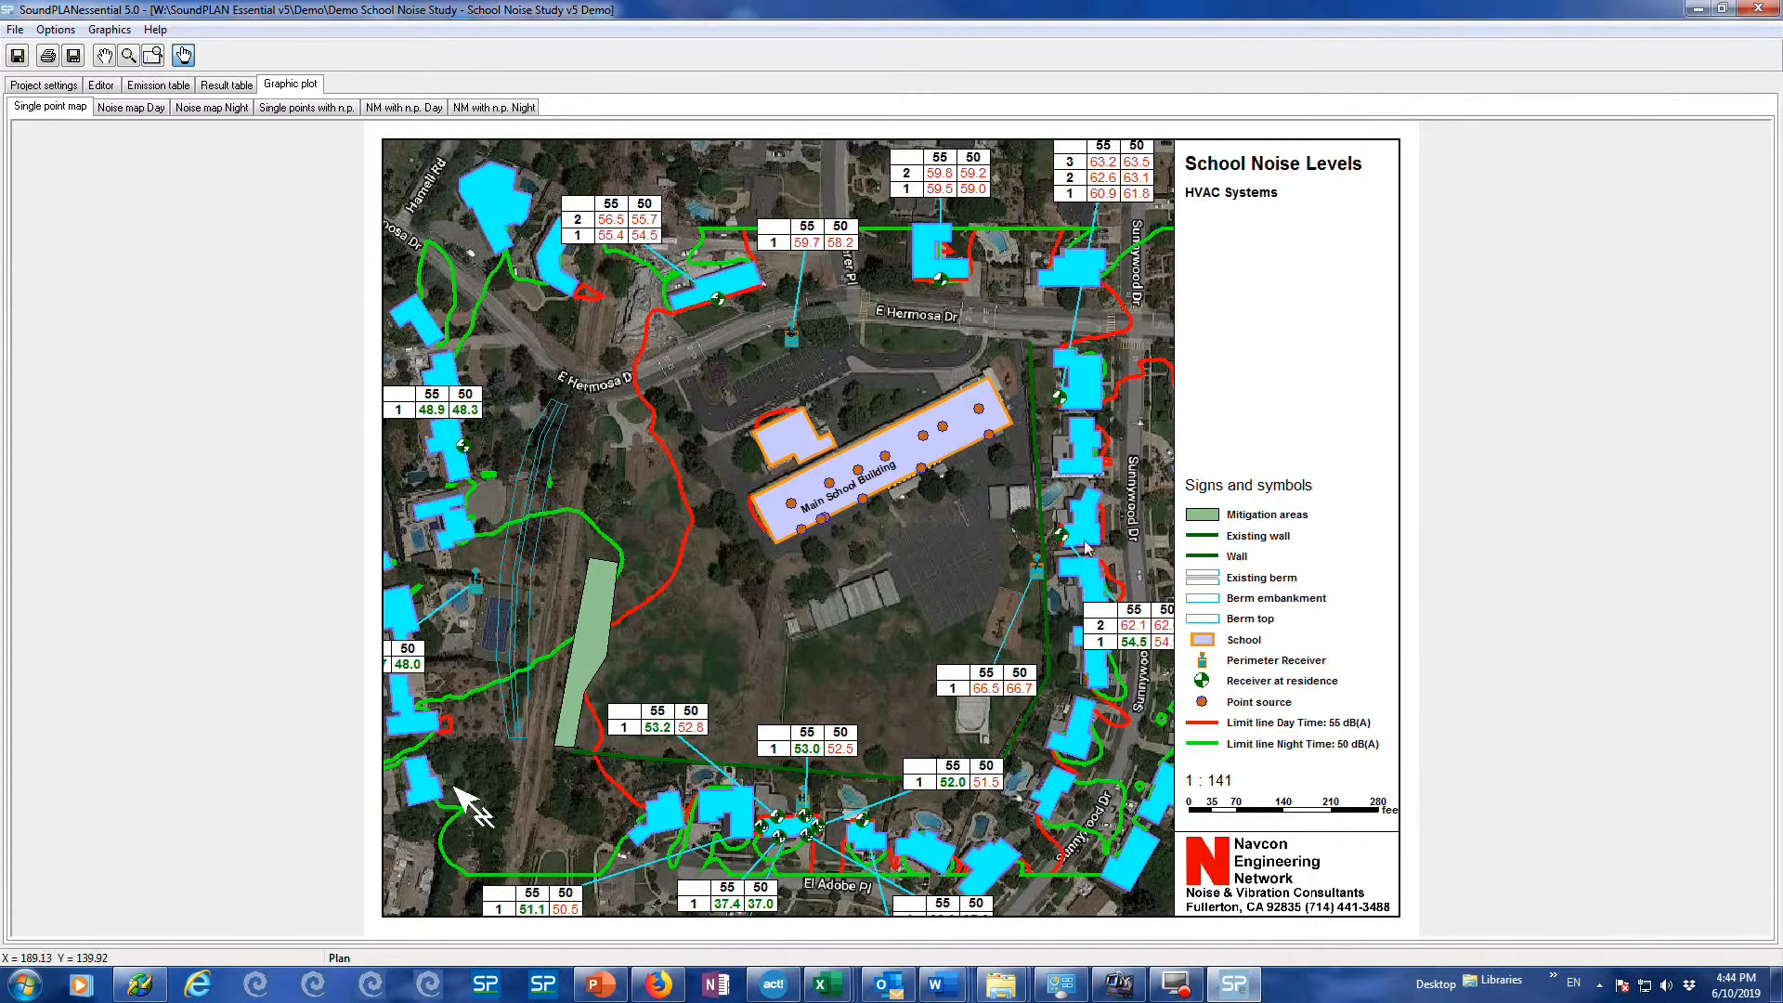
Show the graphic plot's night noise map, cancel the graphics settings, and return to the school site map for editing
click(179, 101)
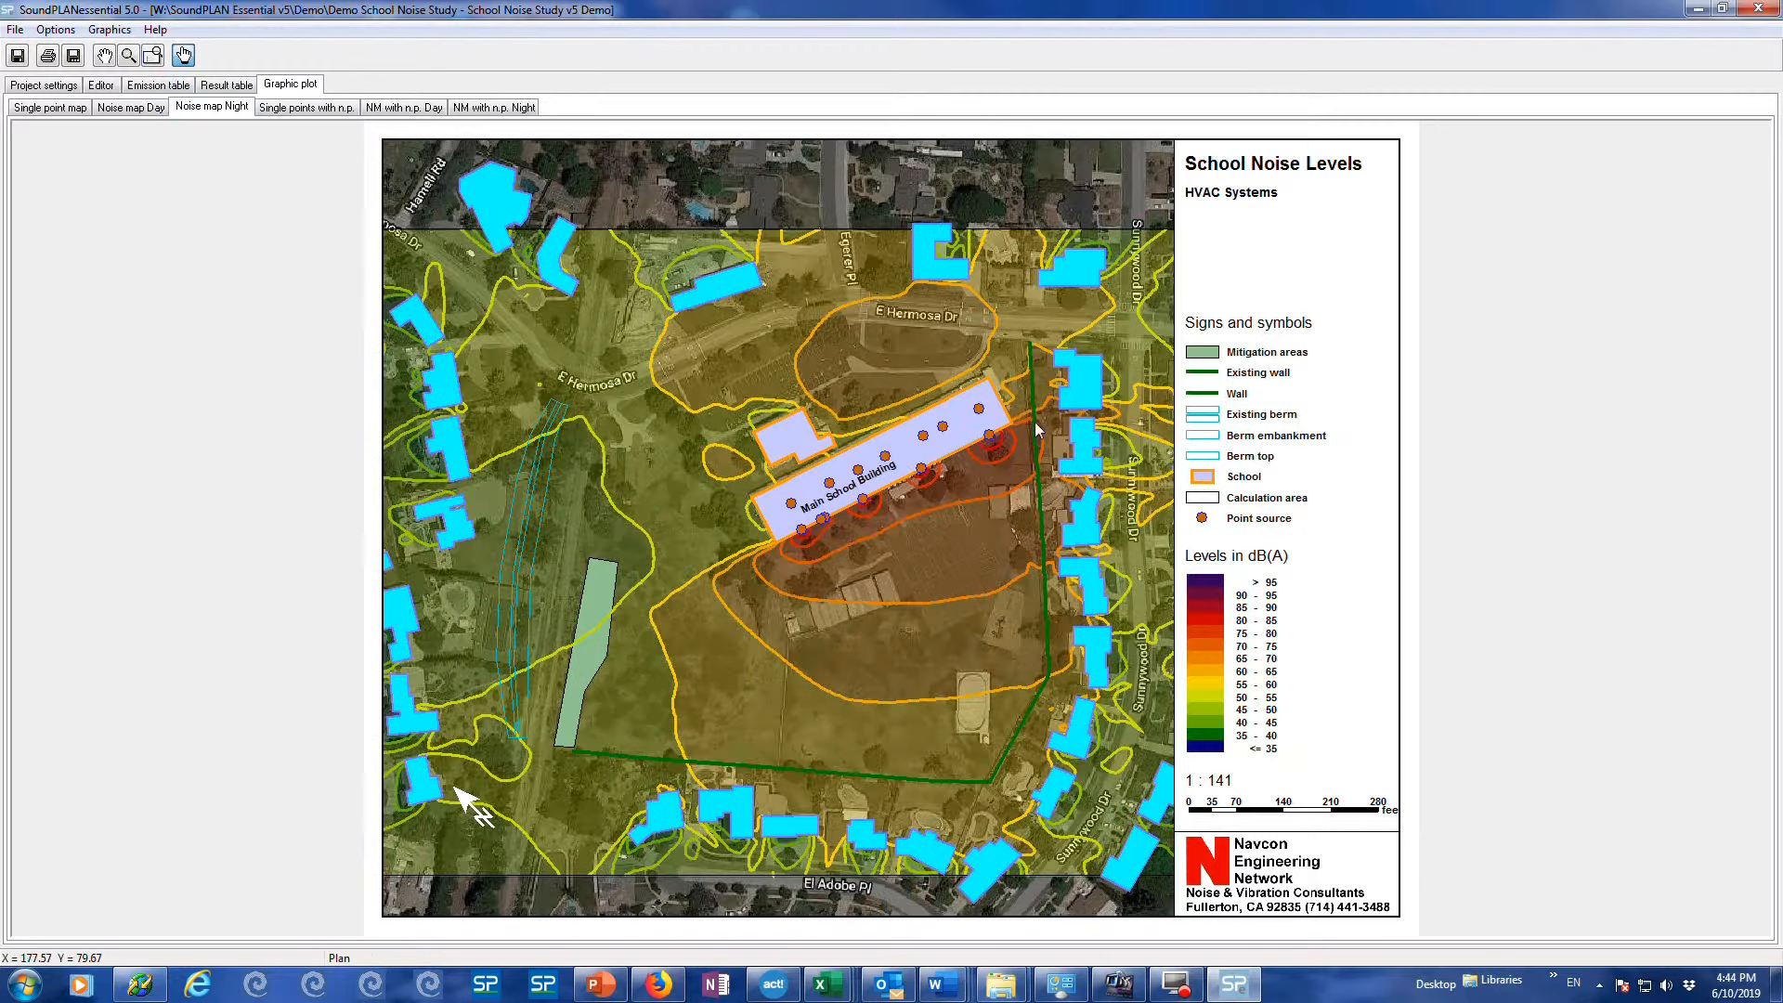
key(ctrl+c)
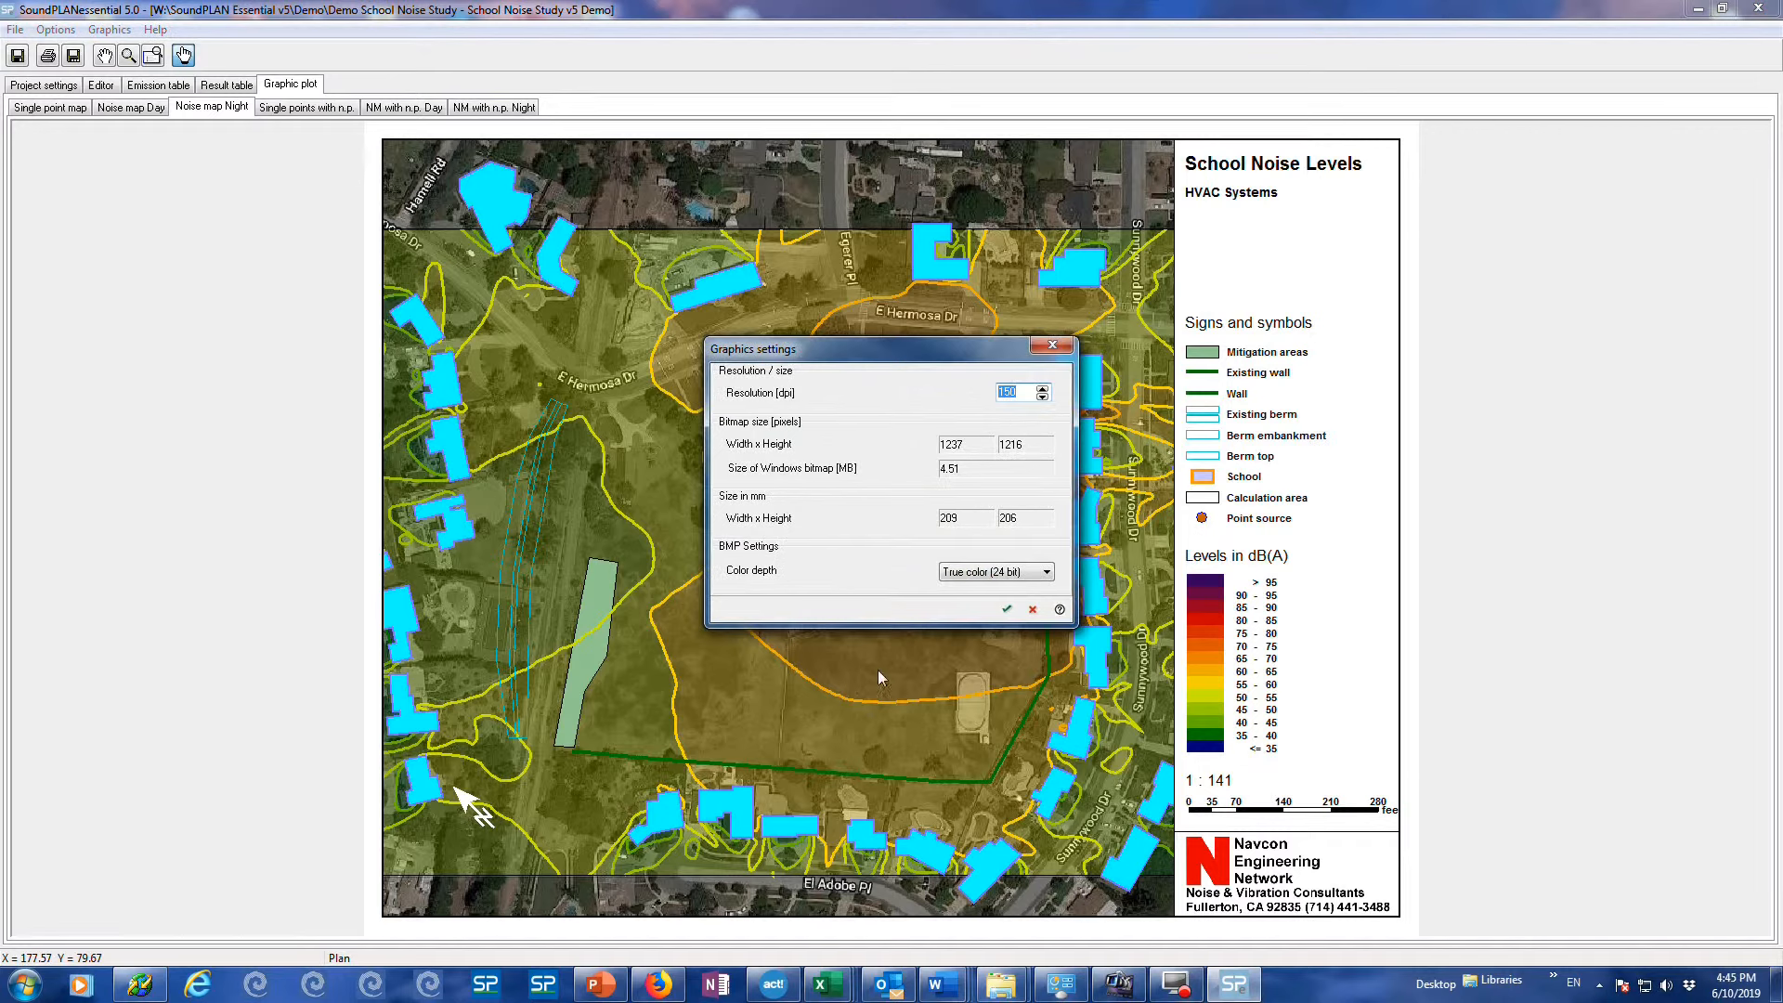
click(1036, 608)
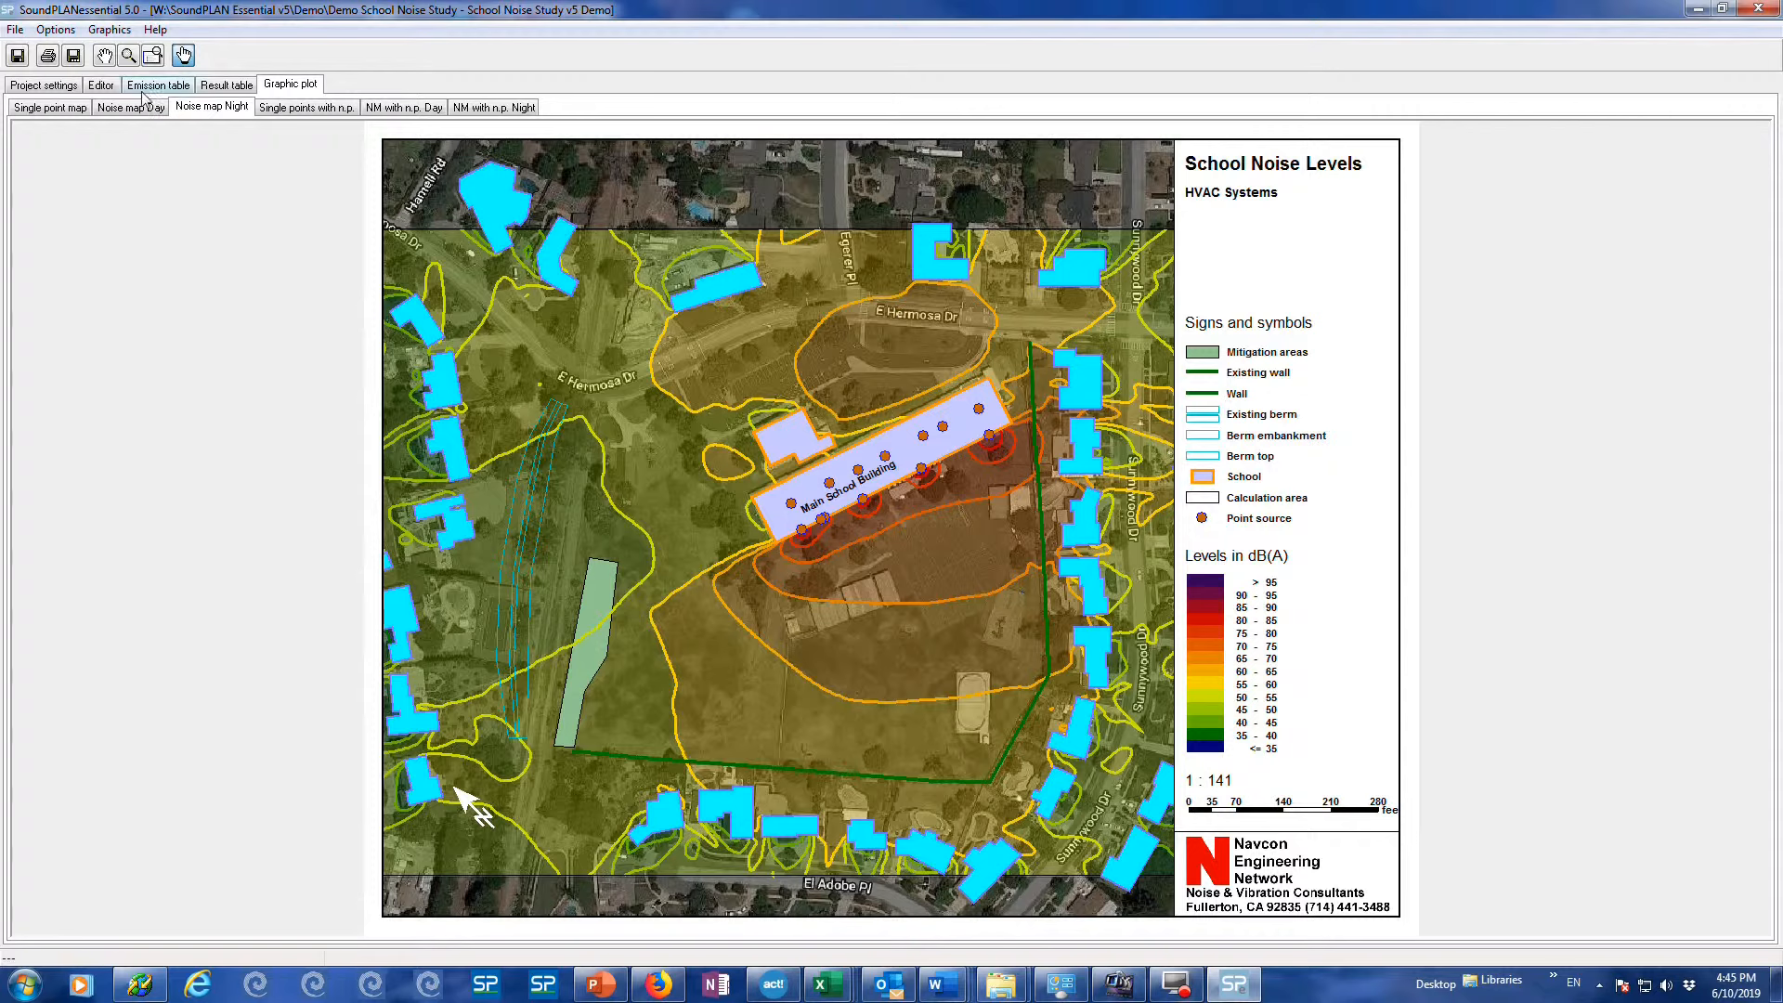
click(110, 85)
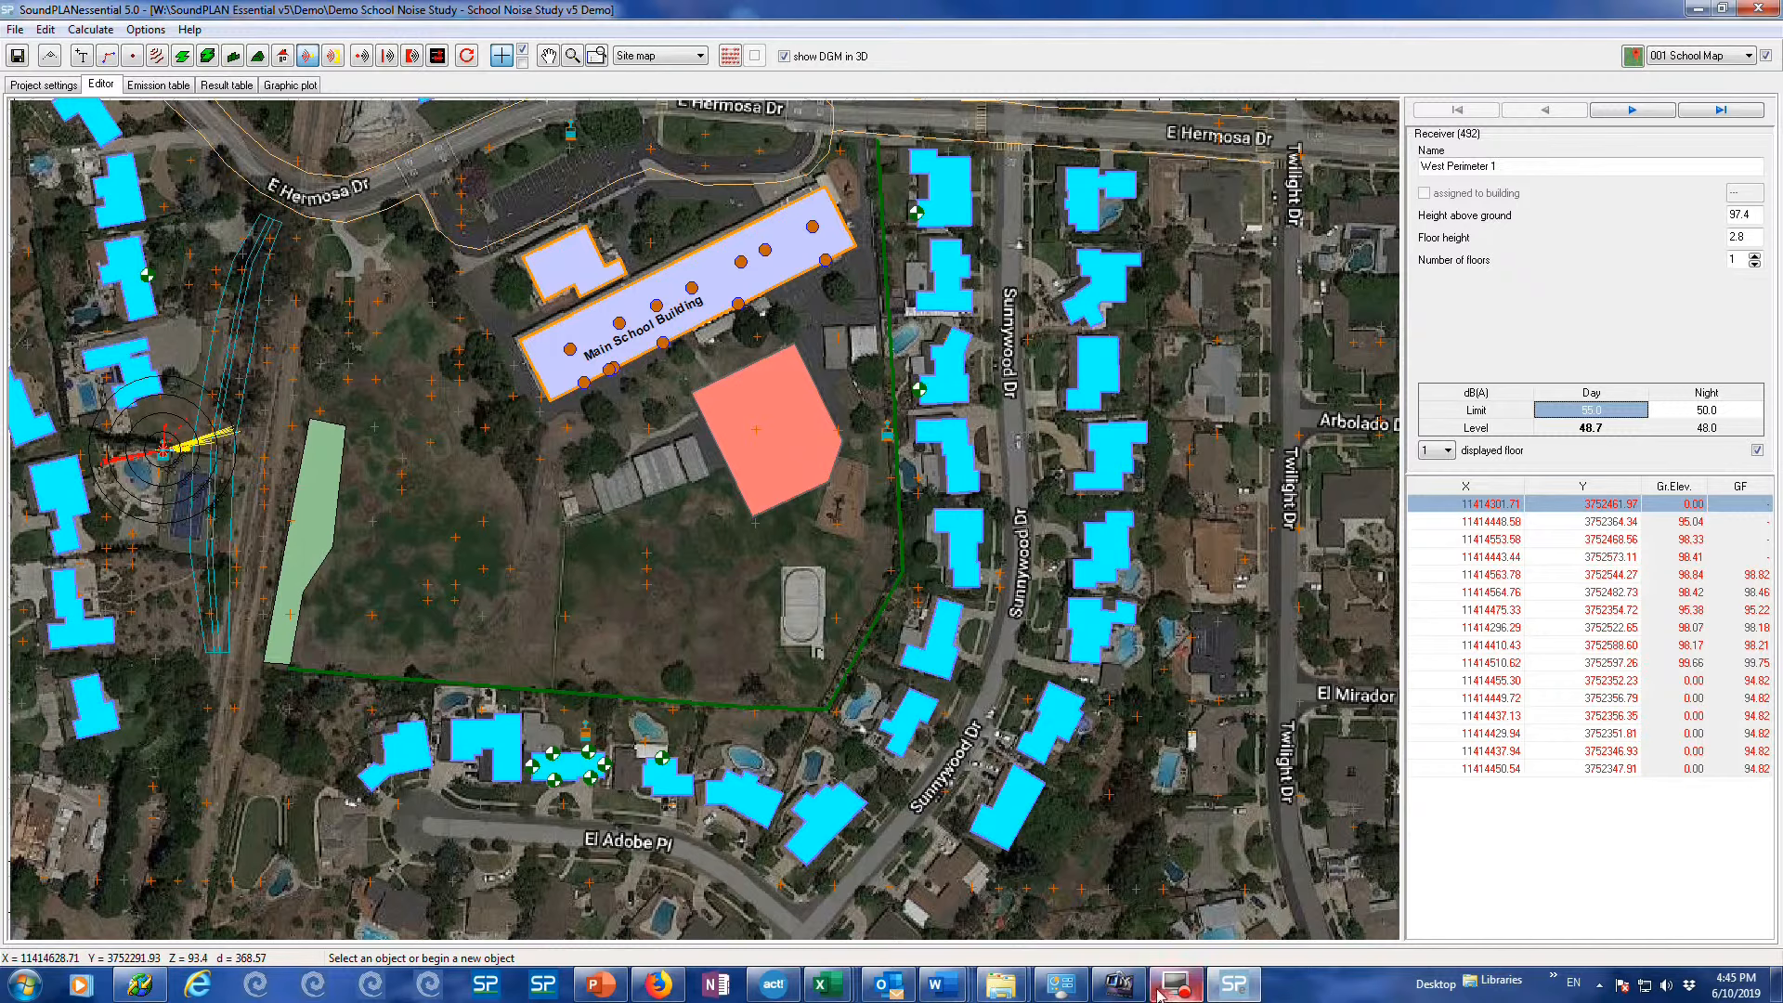
Switch to Firefox and load openstreetmap.org
mouse_move(674, 989)
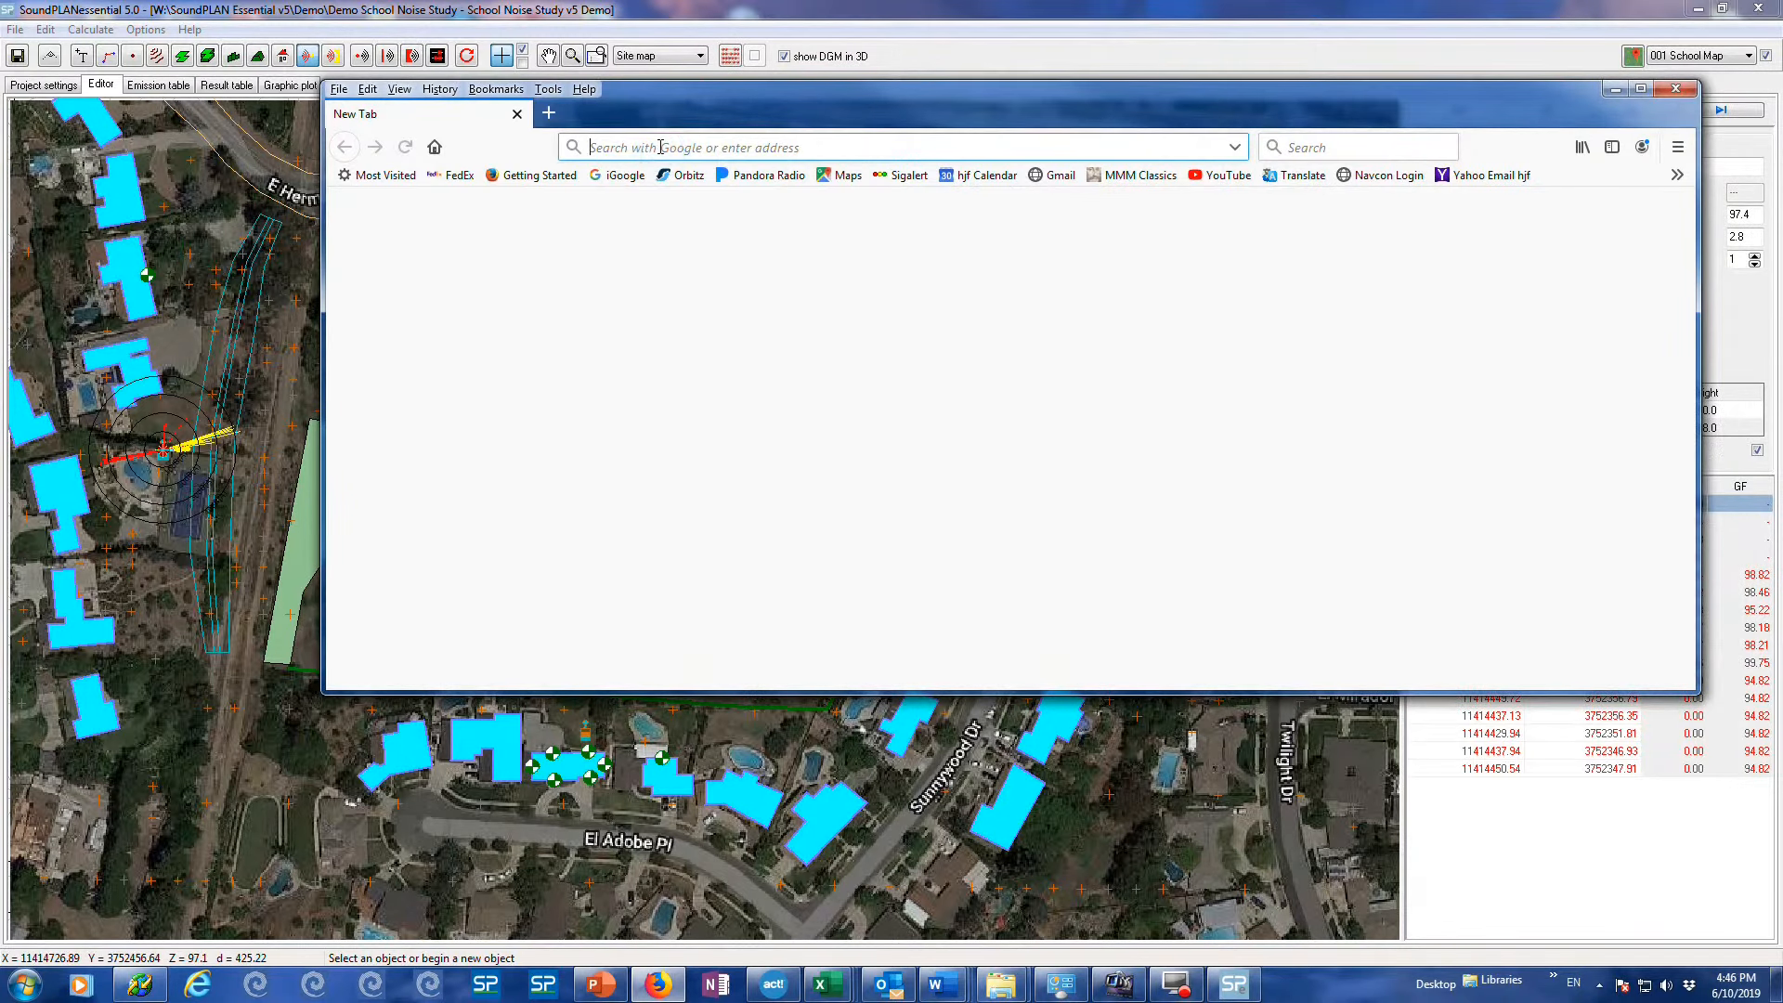
text(openstr)
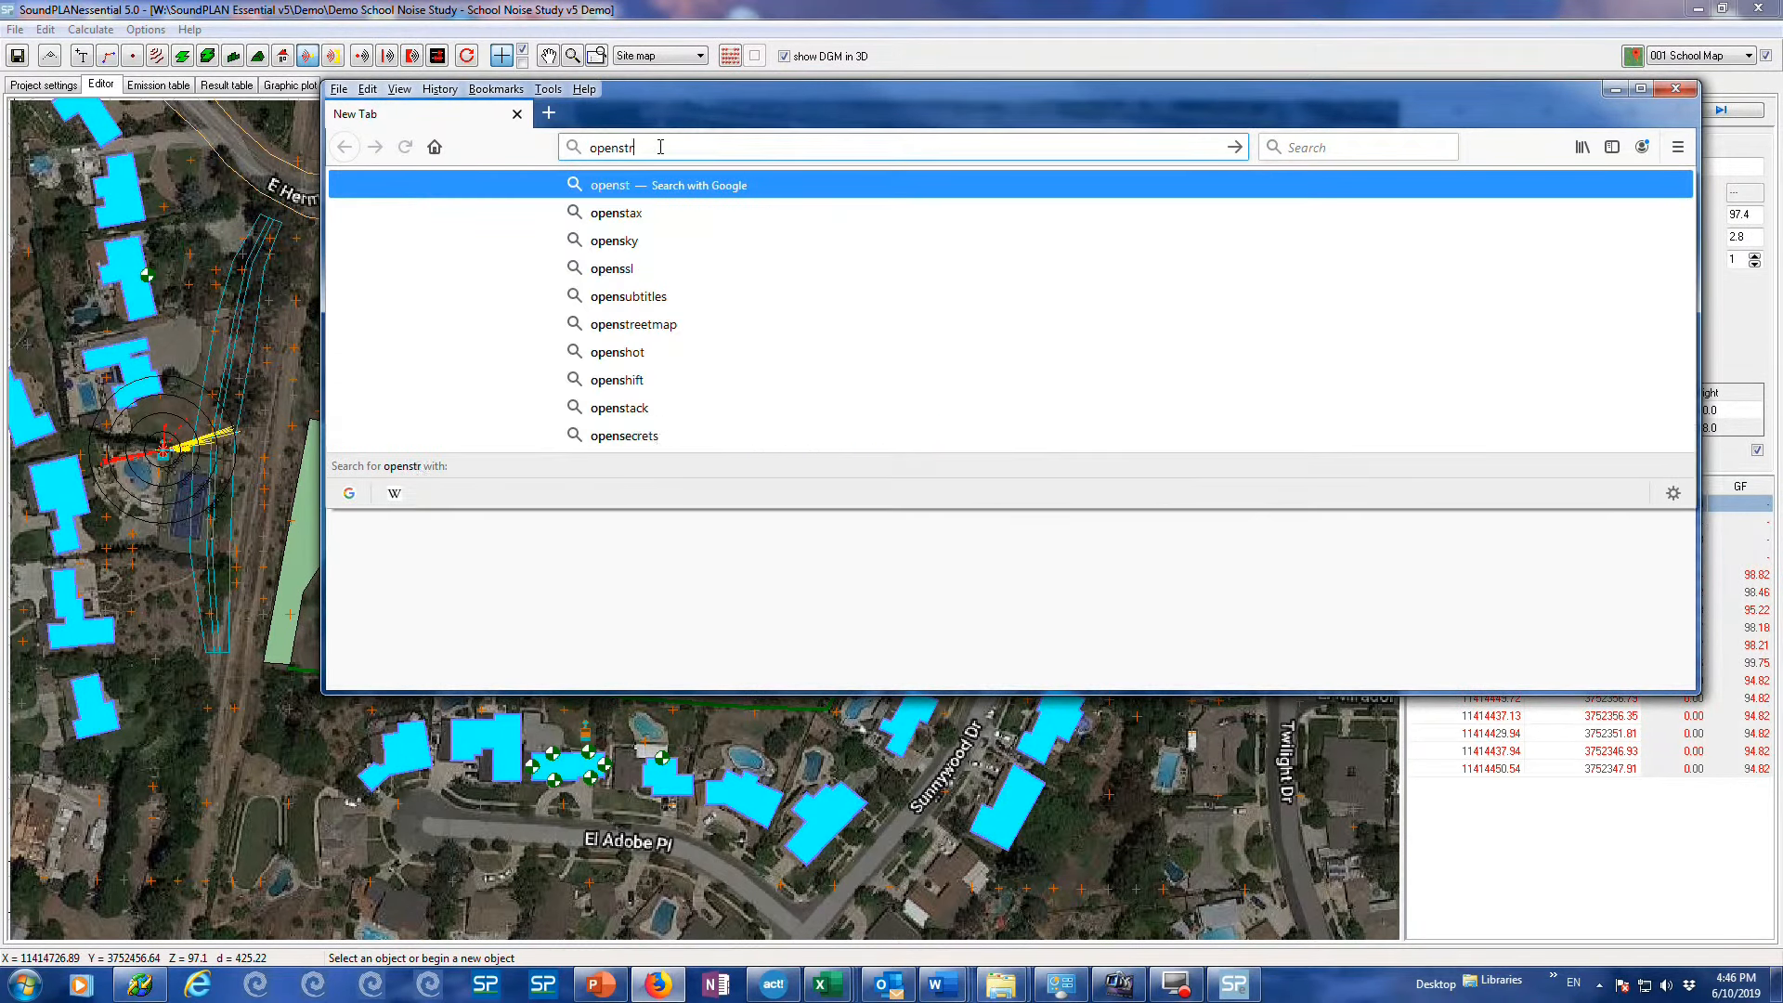
text(eetmap.o)
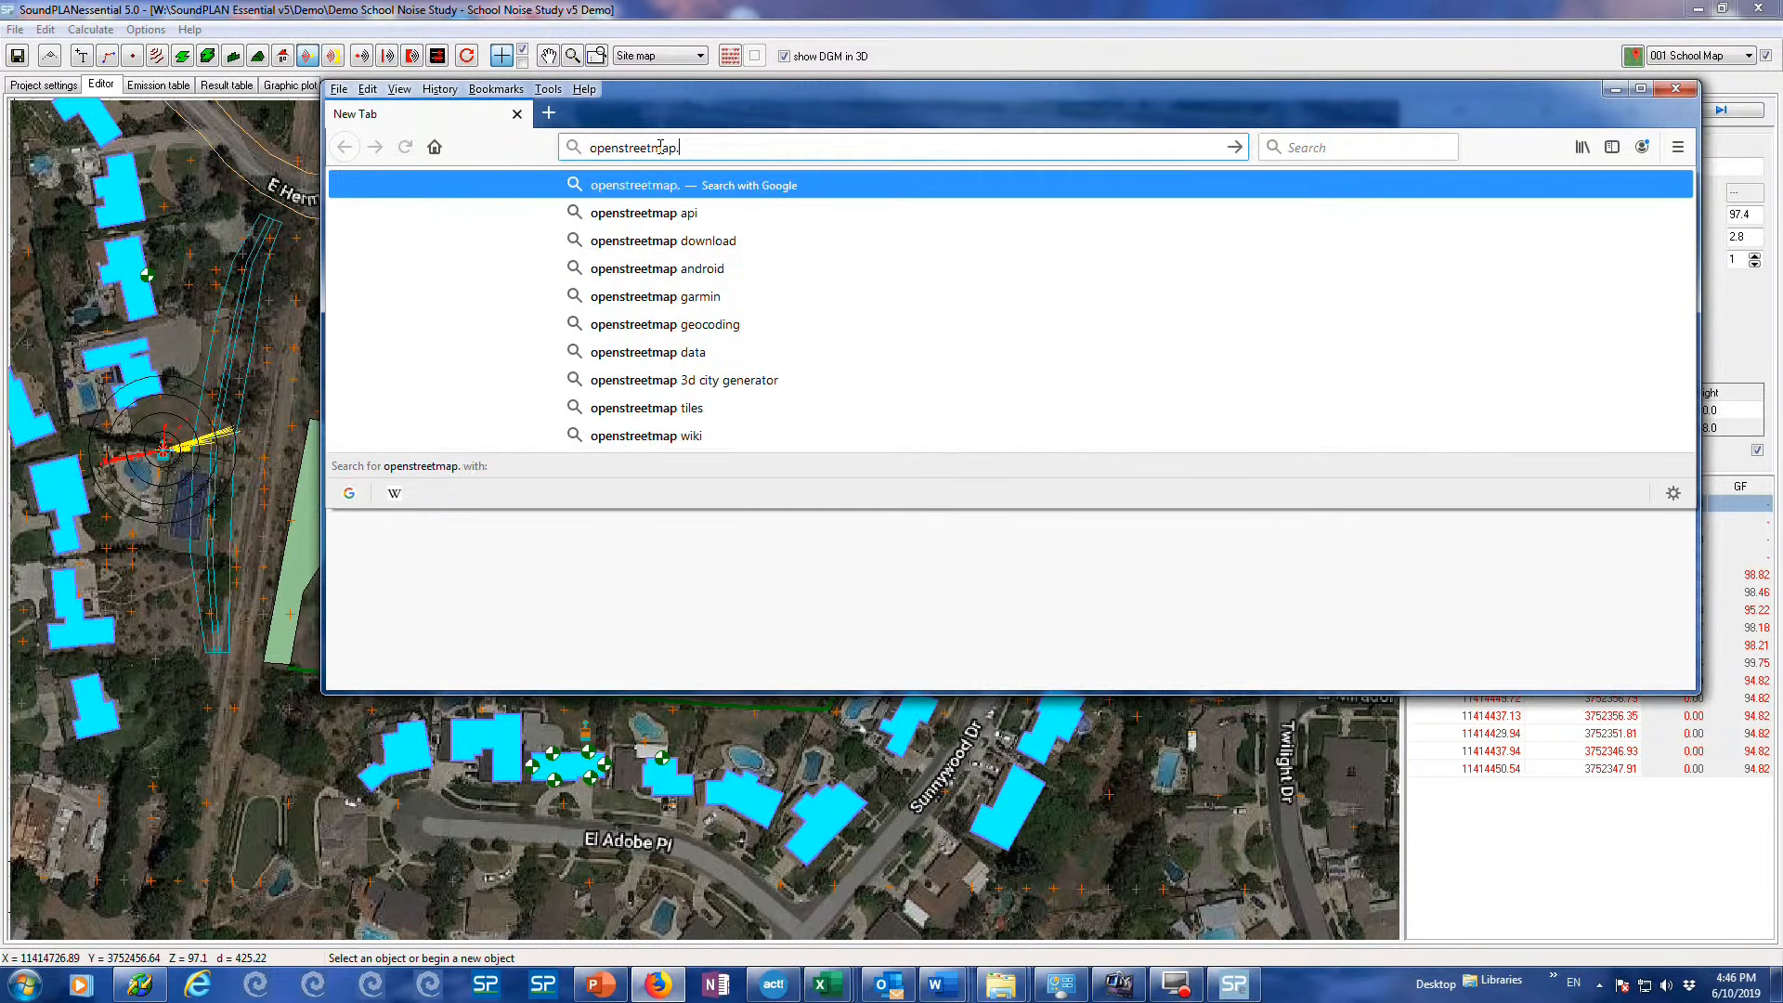
text(rg)
key(Return)
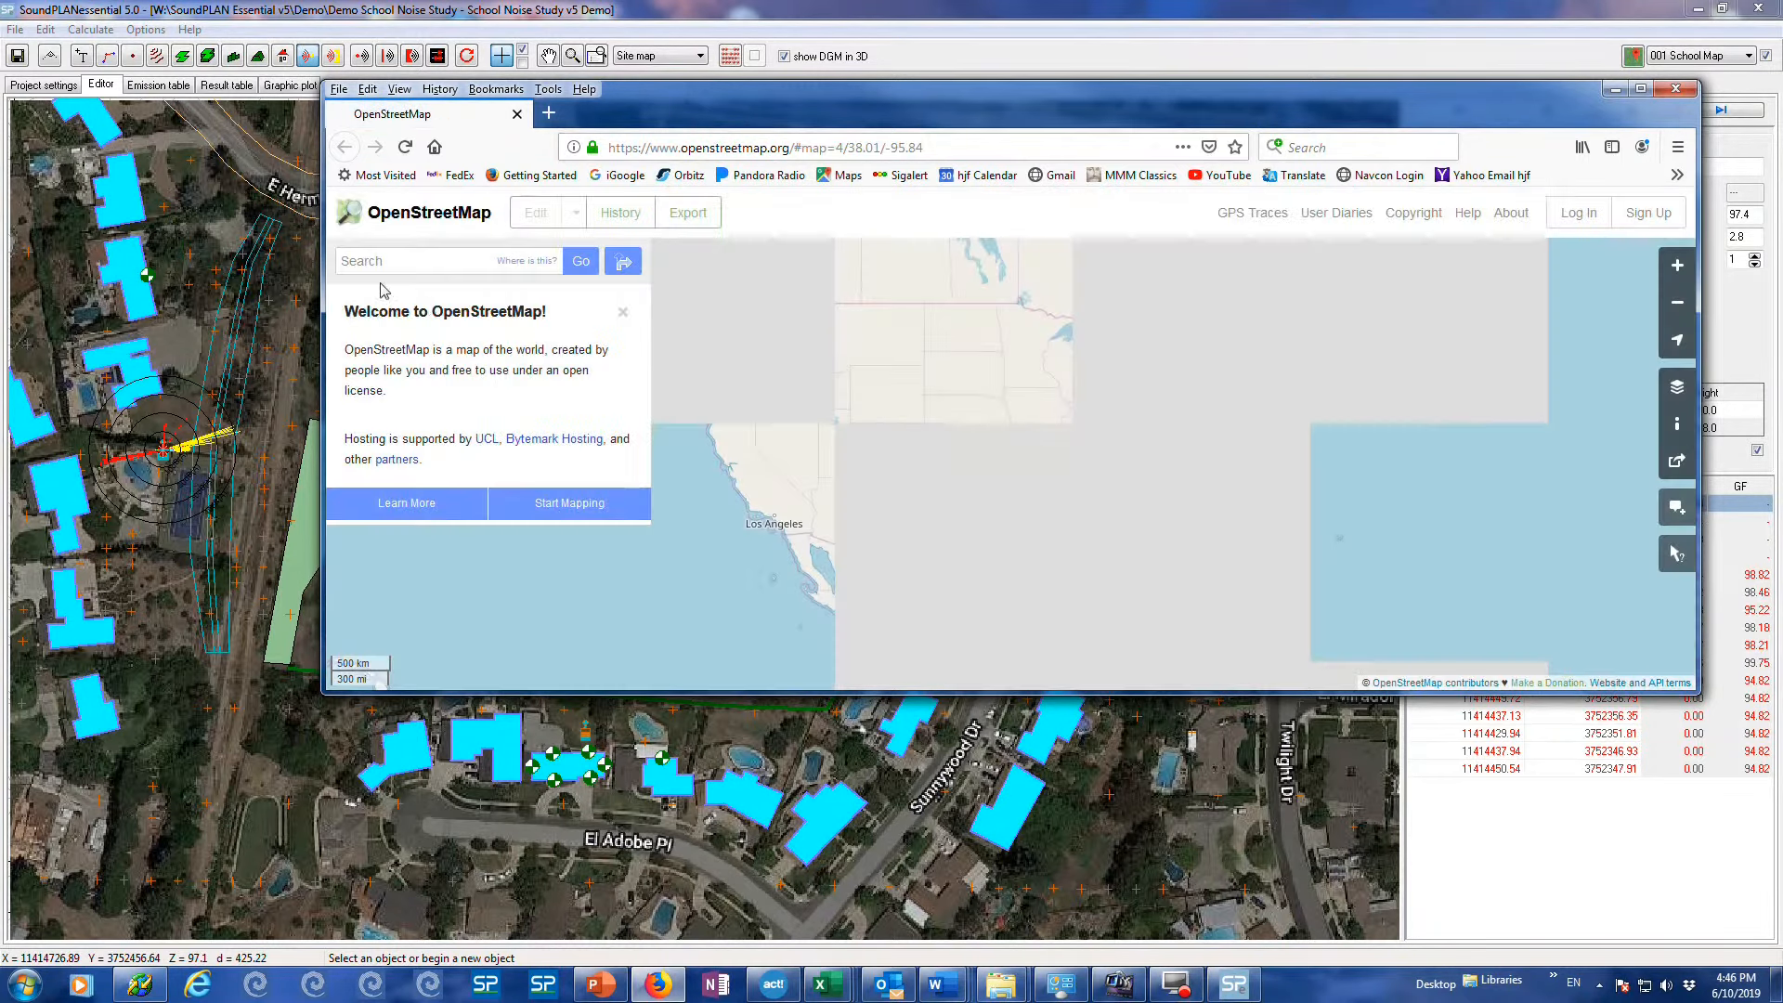
Search OpenStreetMap for "los angeles ca"
click(380, 262)
text(losa)
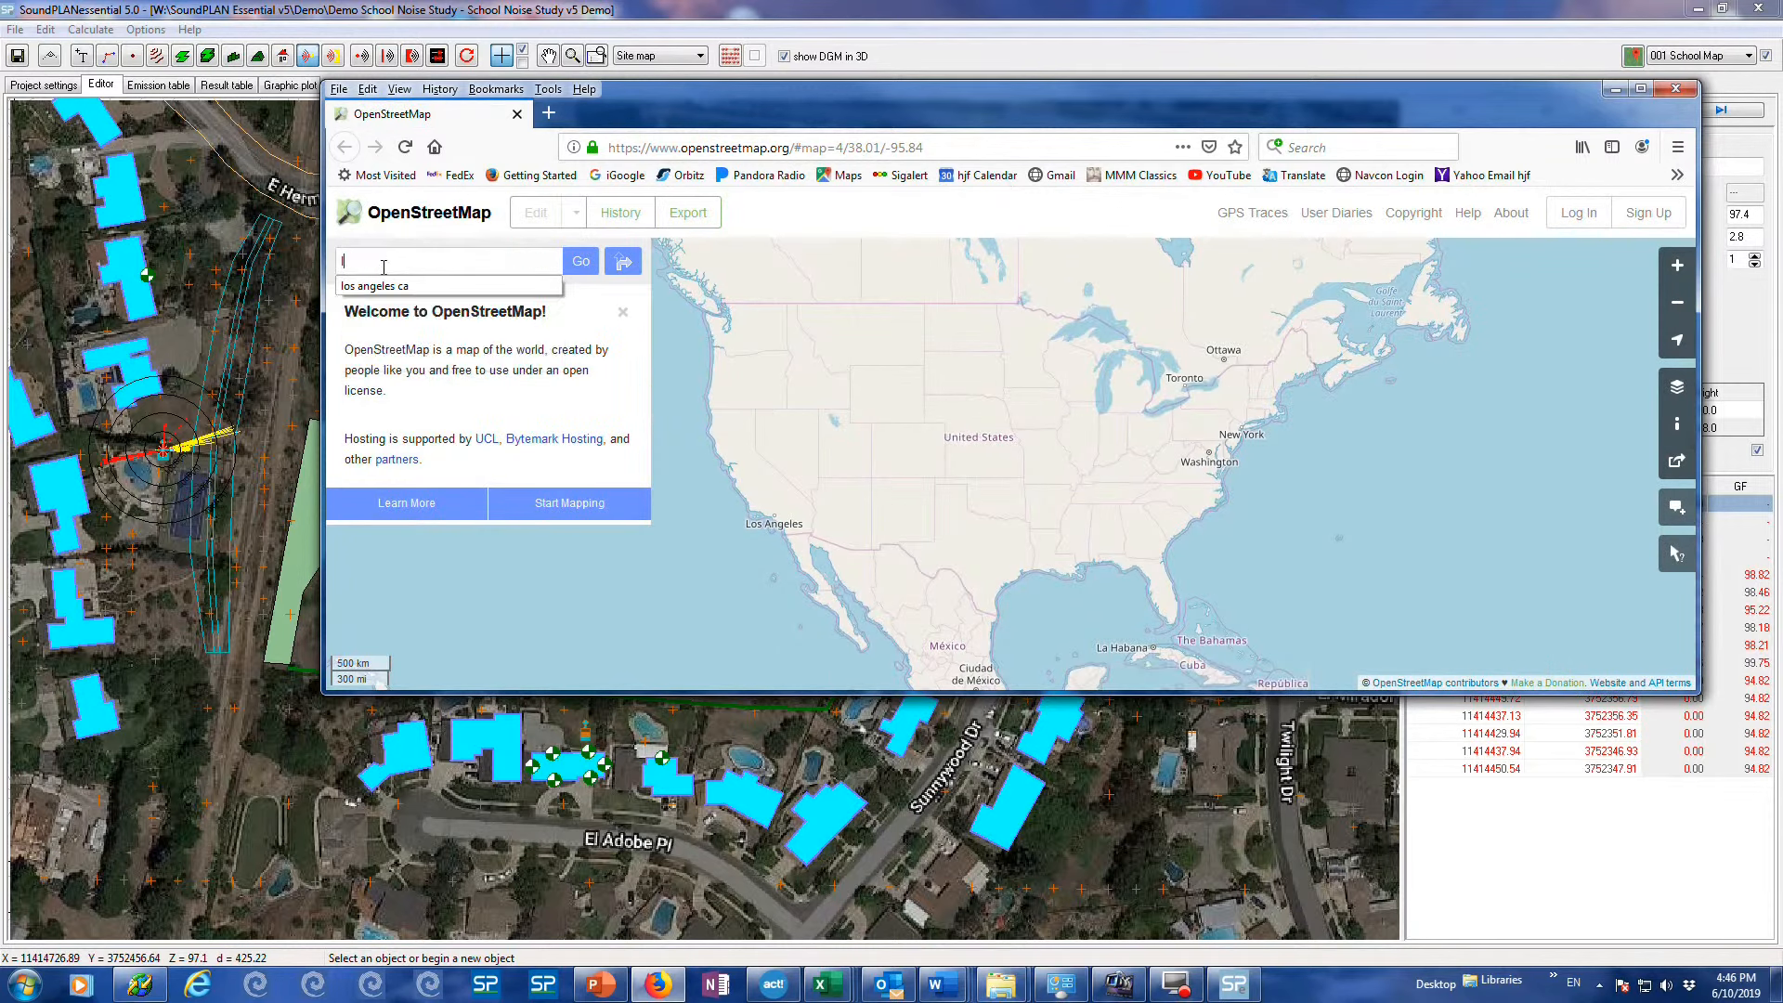
key(BackSpace)
text(and)
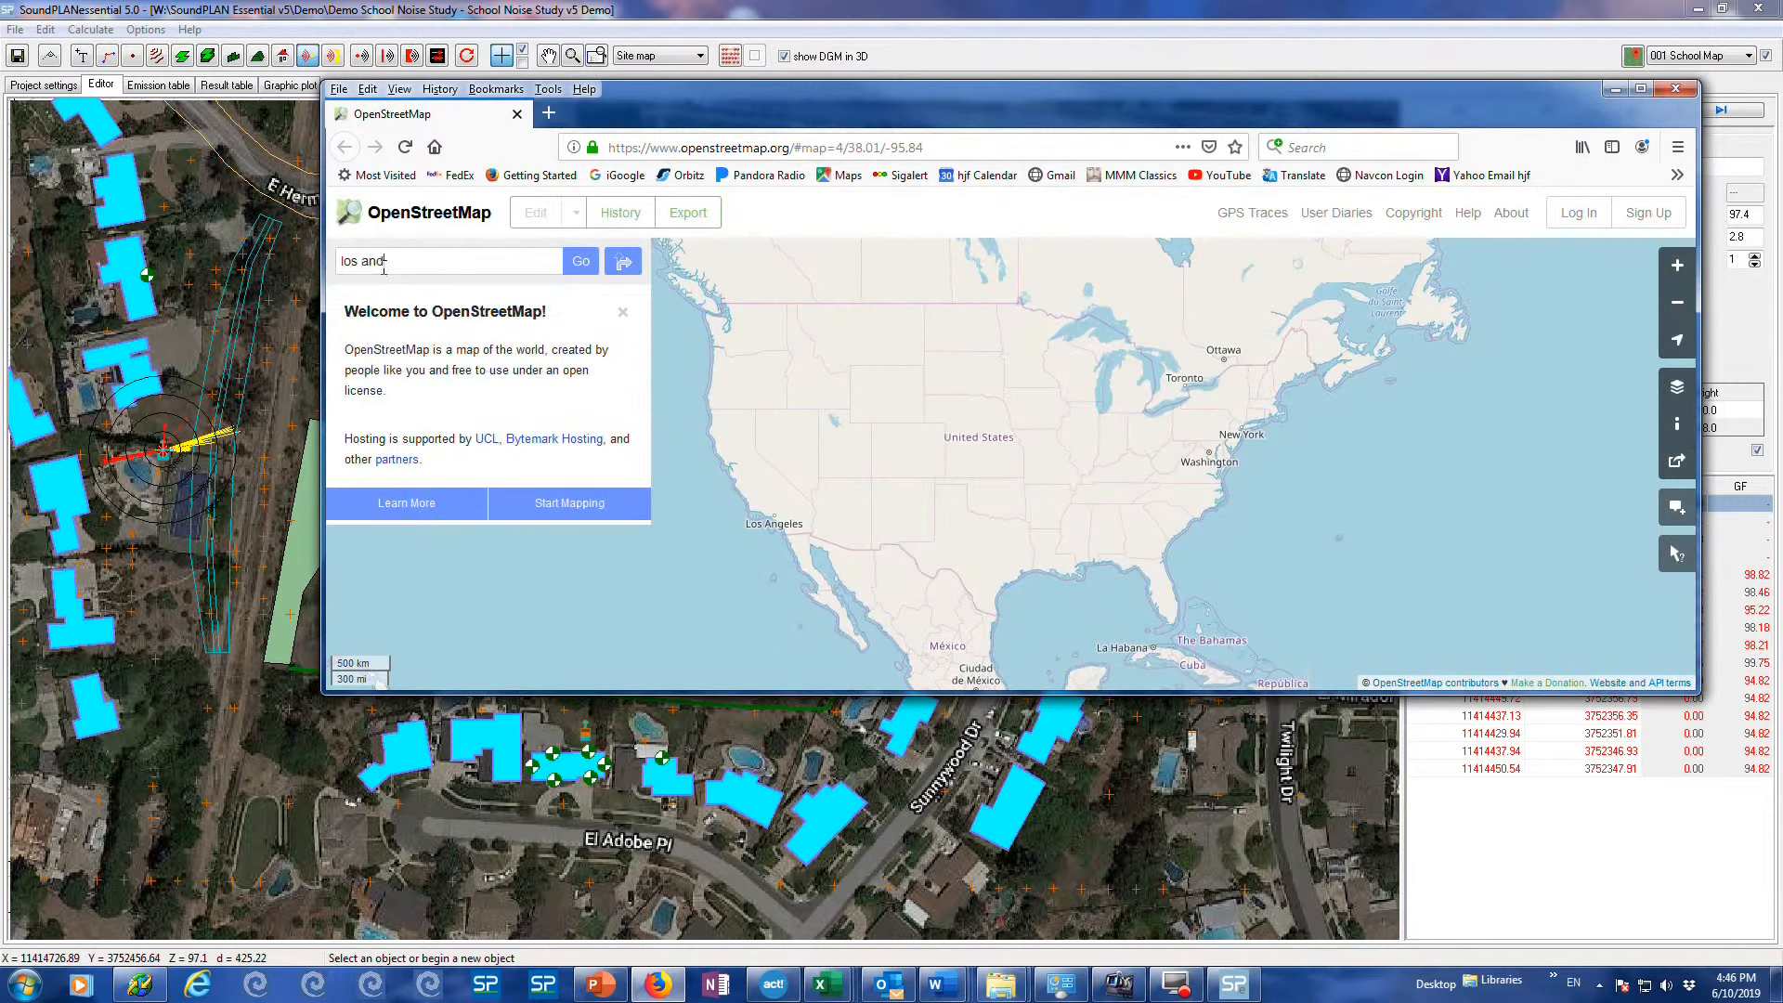
key(Down)
key(Return)
click(581, 263)
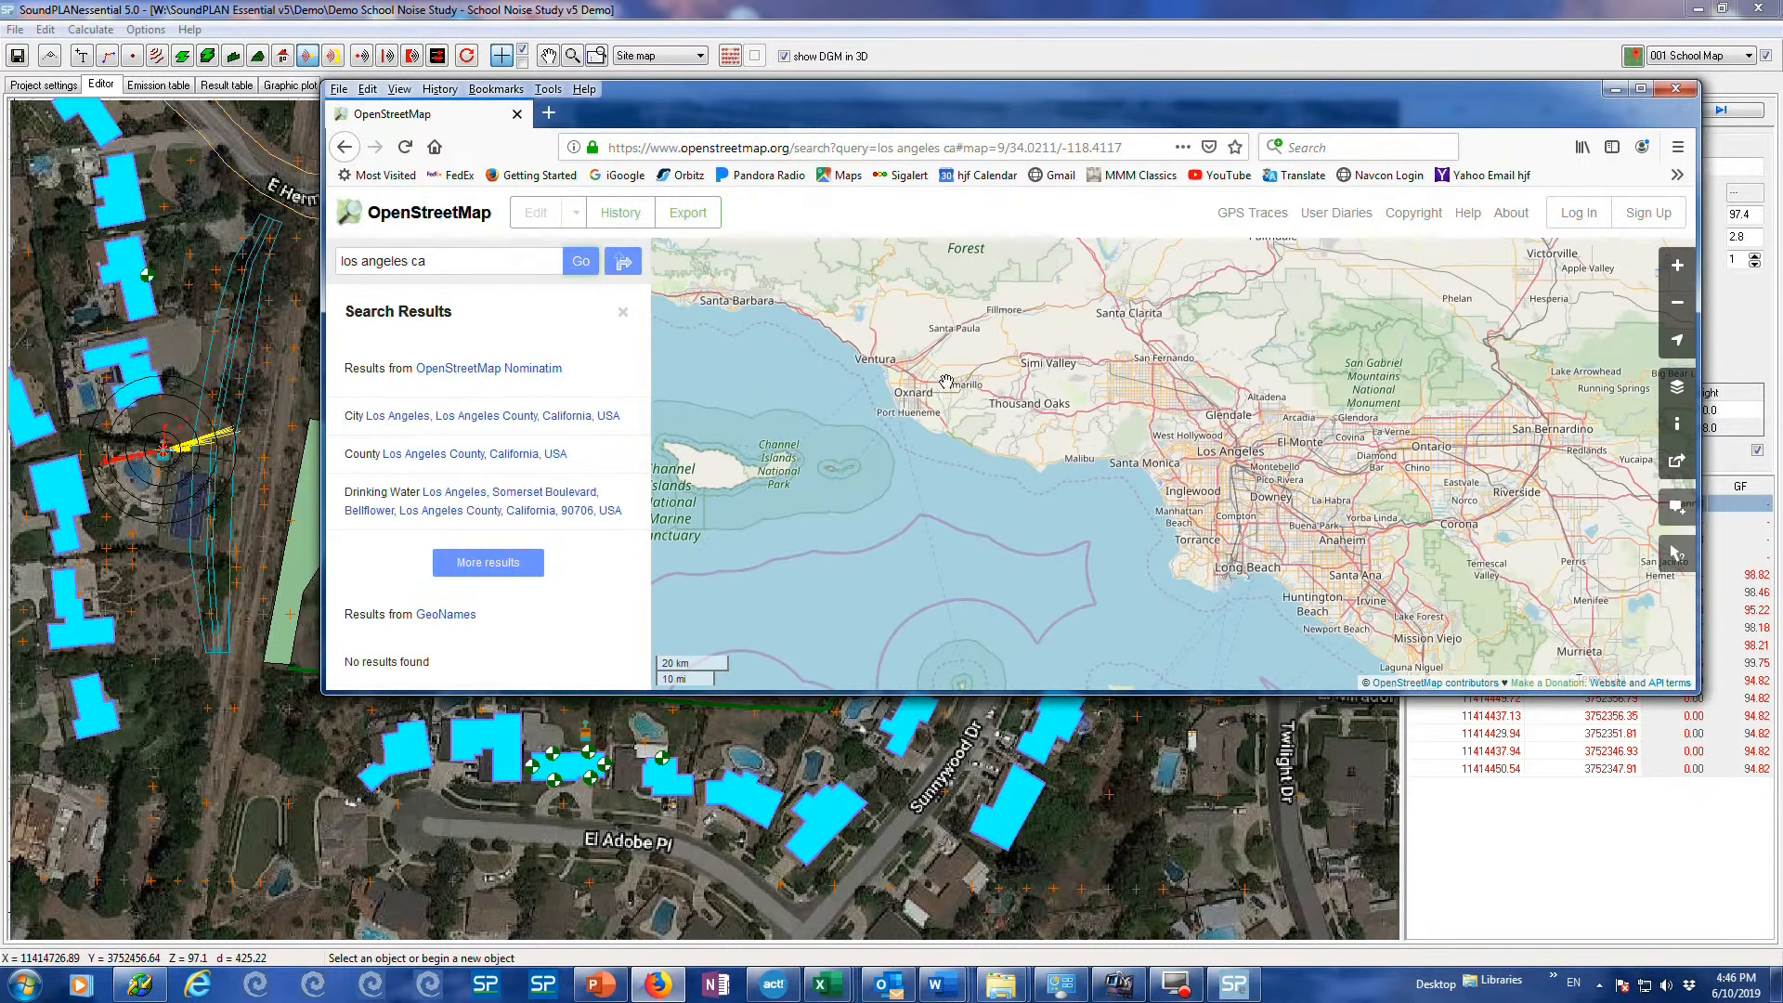
Locate the I 405 stretch north of Westwood and start a map export with a manually selected area
scroll(1149, 445, up, 4)
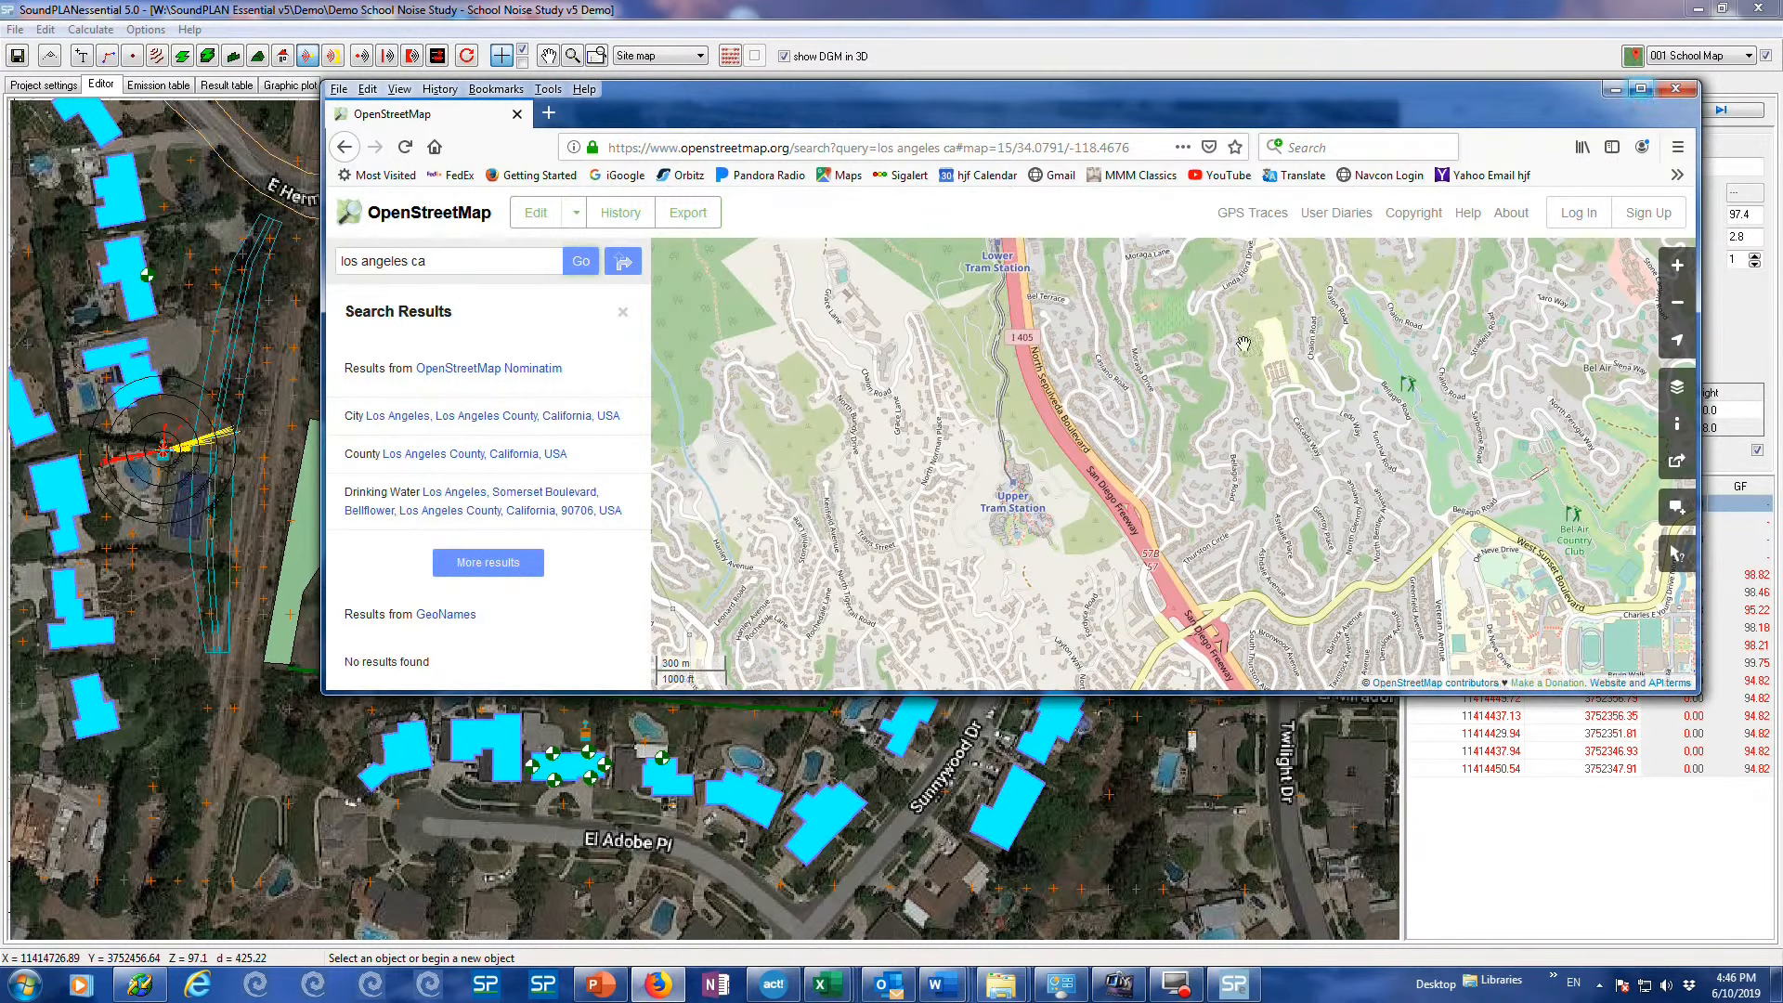
scroll(1218, 345, down, 2)
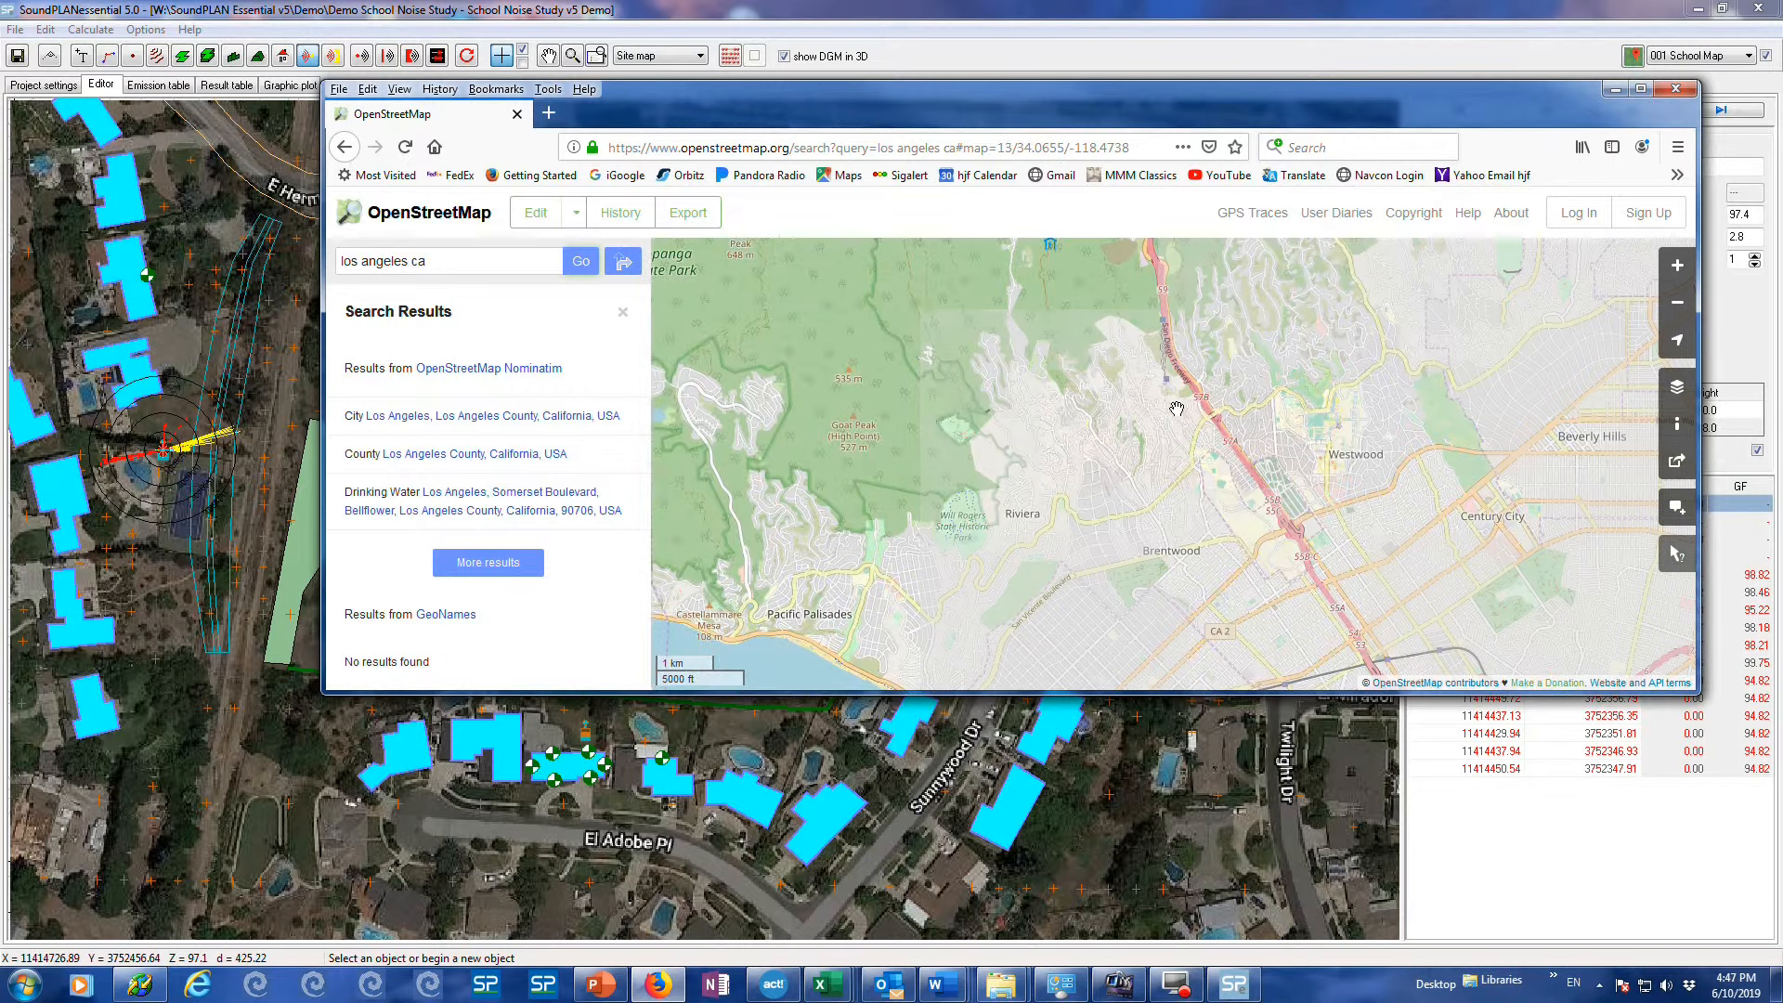
drag(1177, 376, 1019, 489)
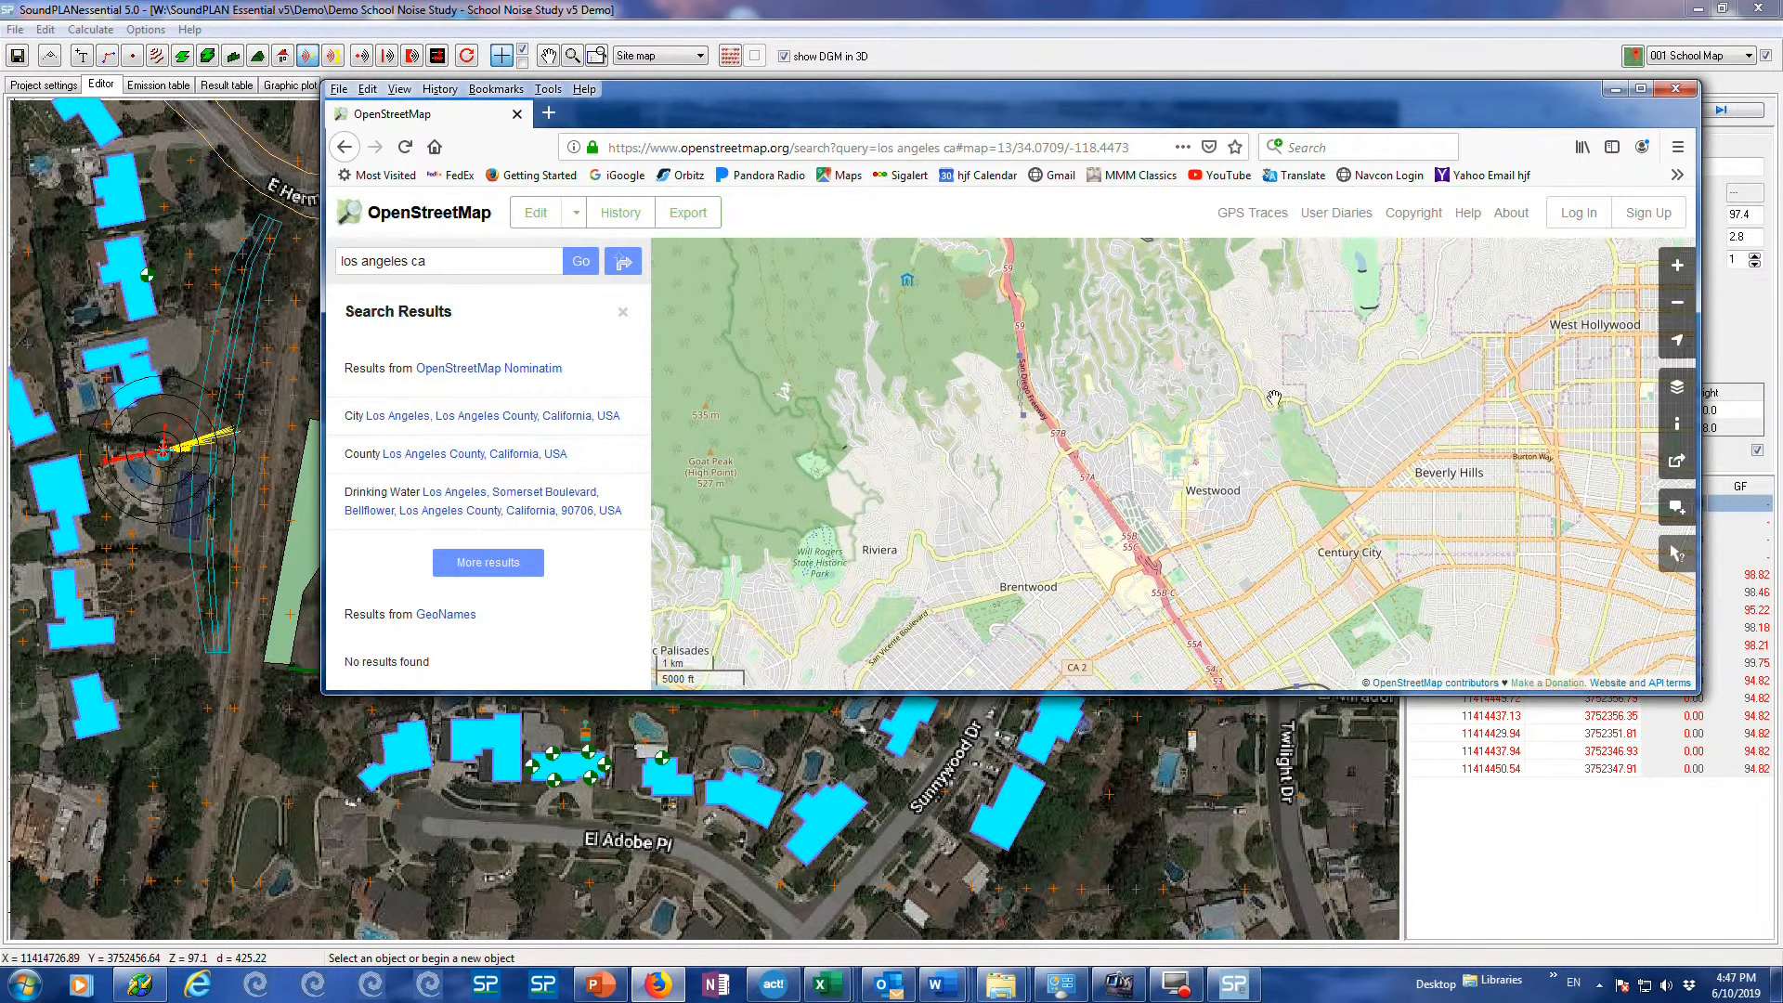
drag(1033, 361, 1063, 630)
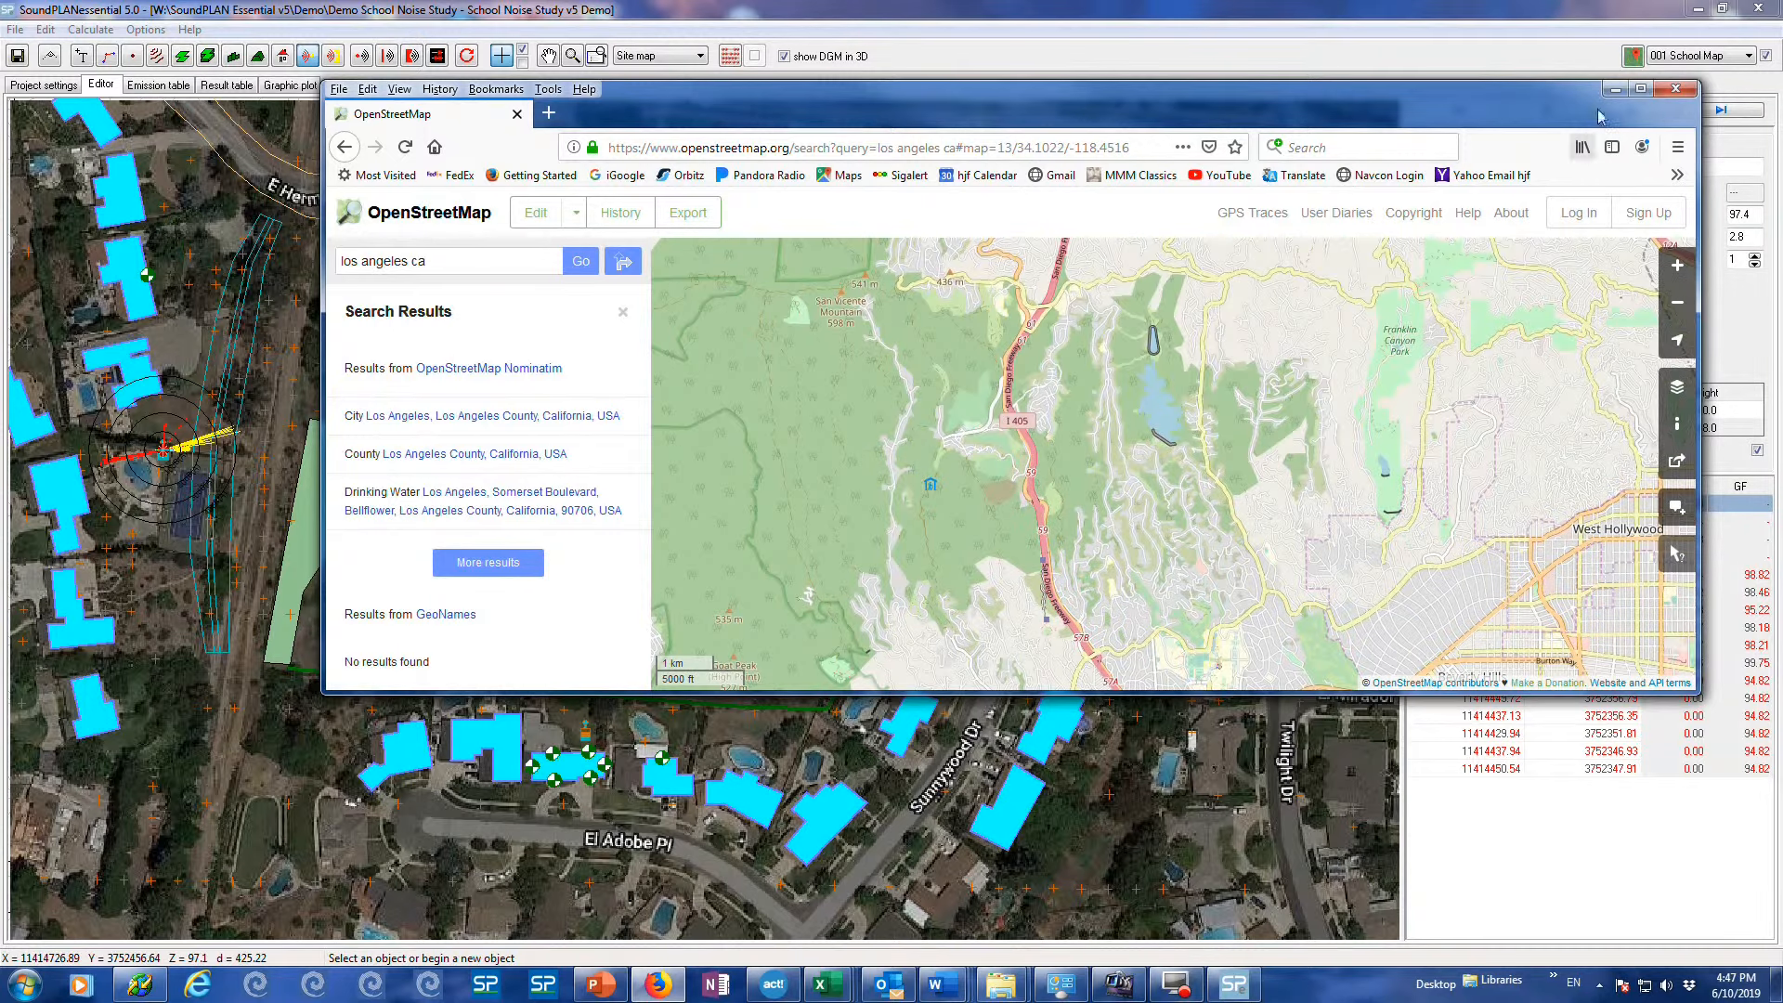
click(1640, 88)
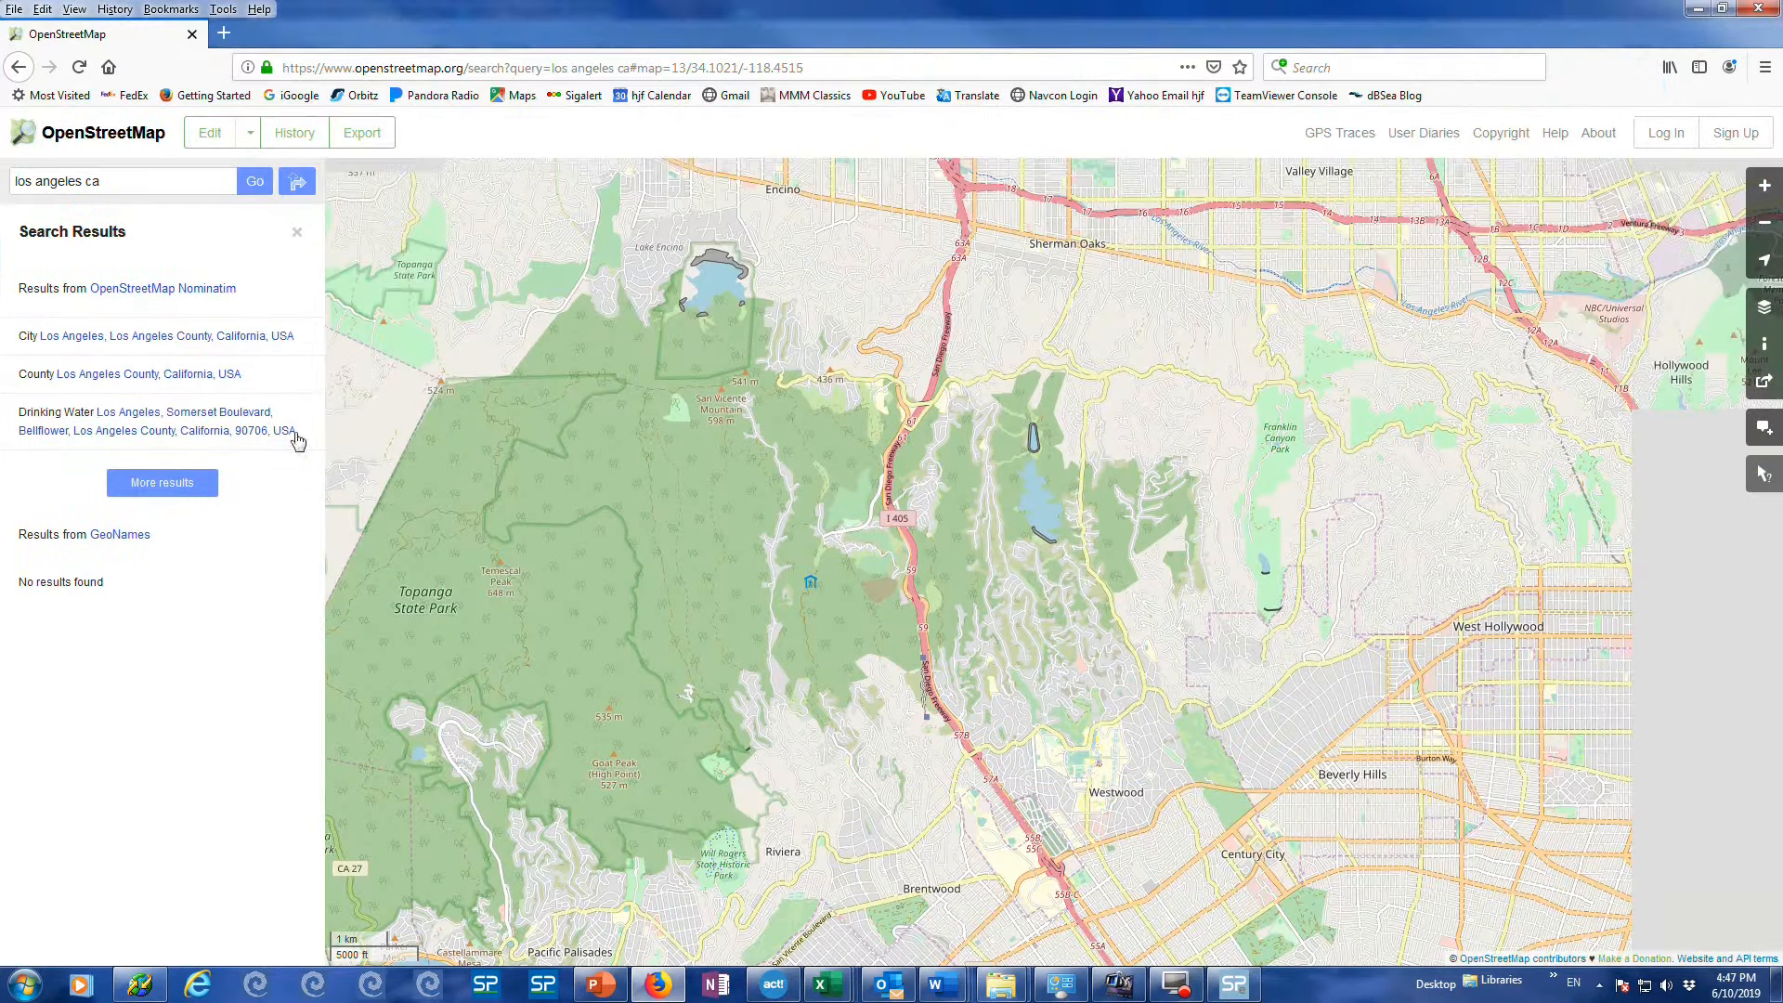
click(362, 136)
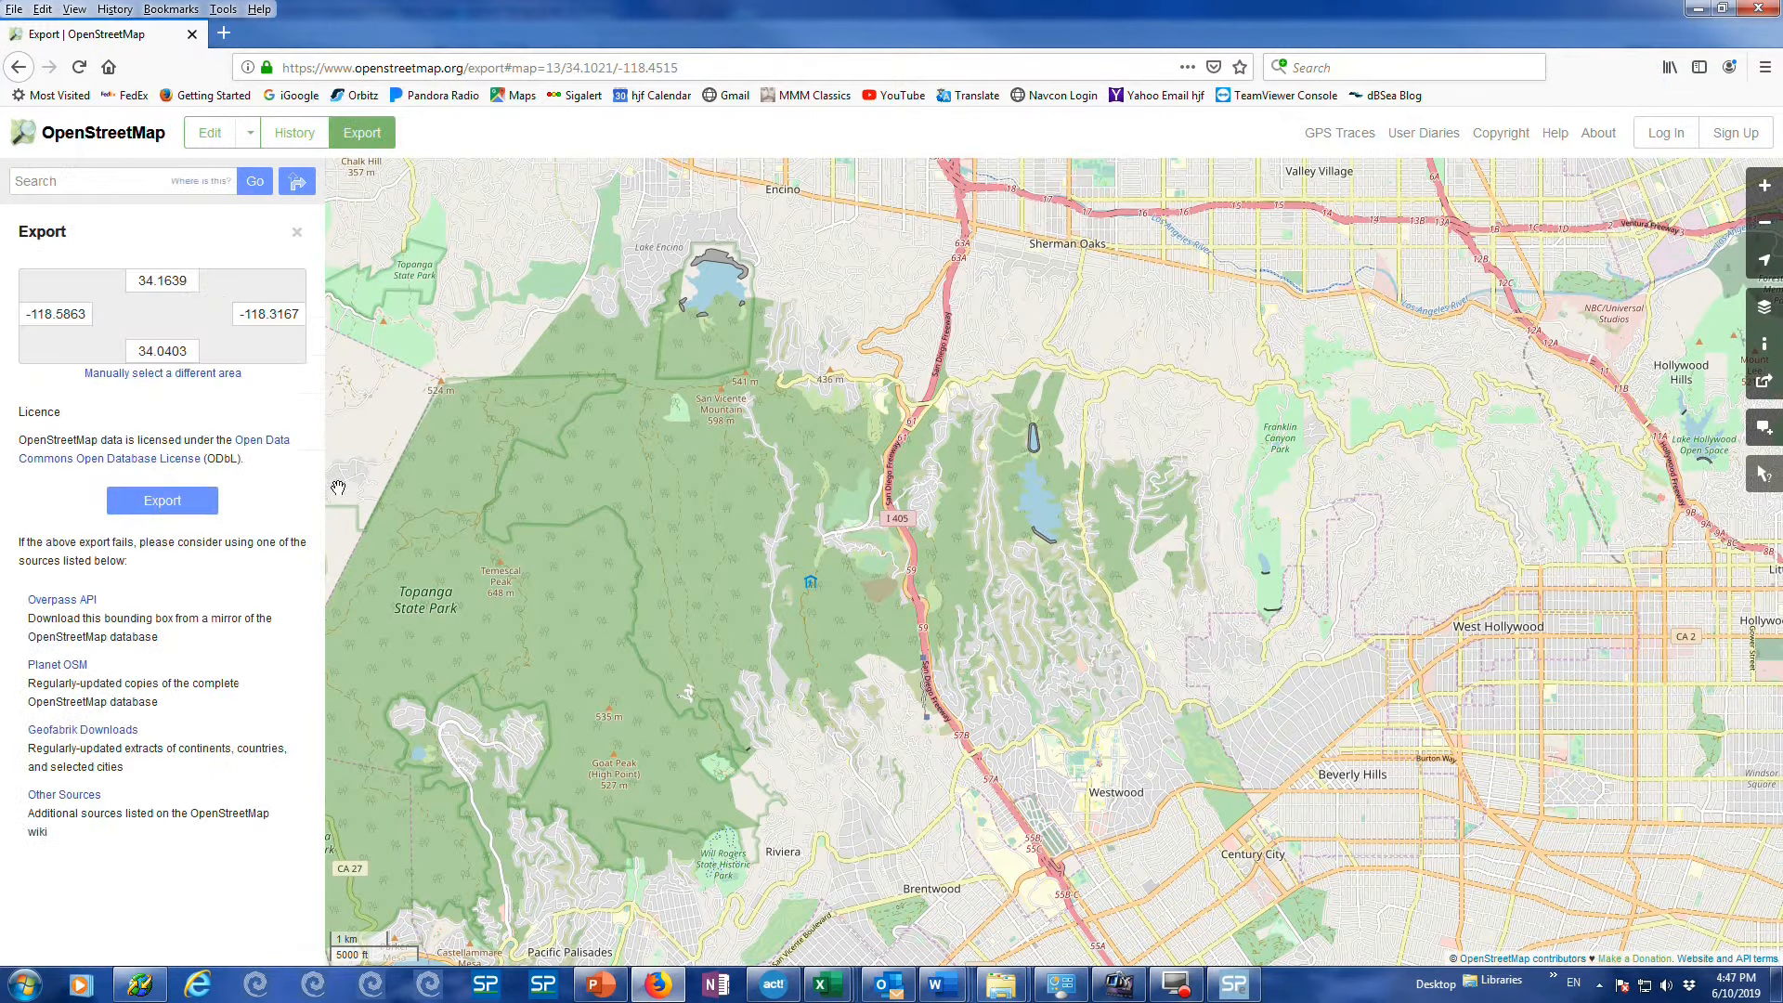
click(154, 376)
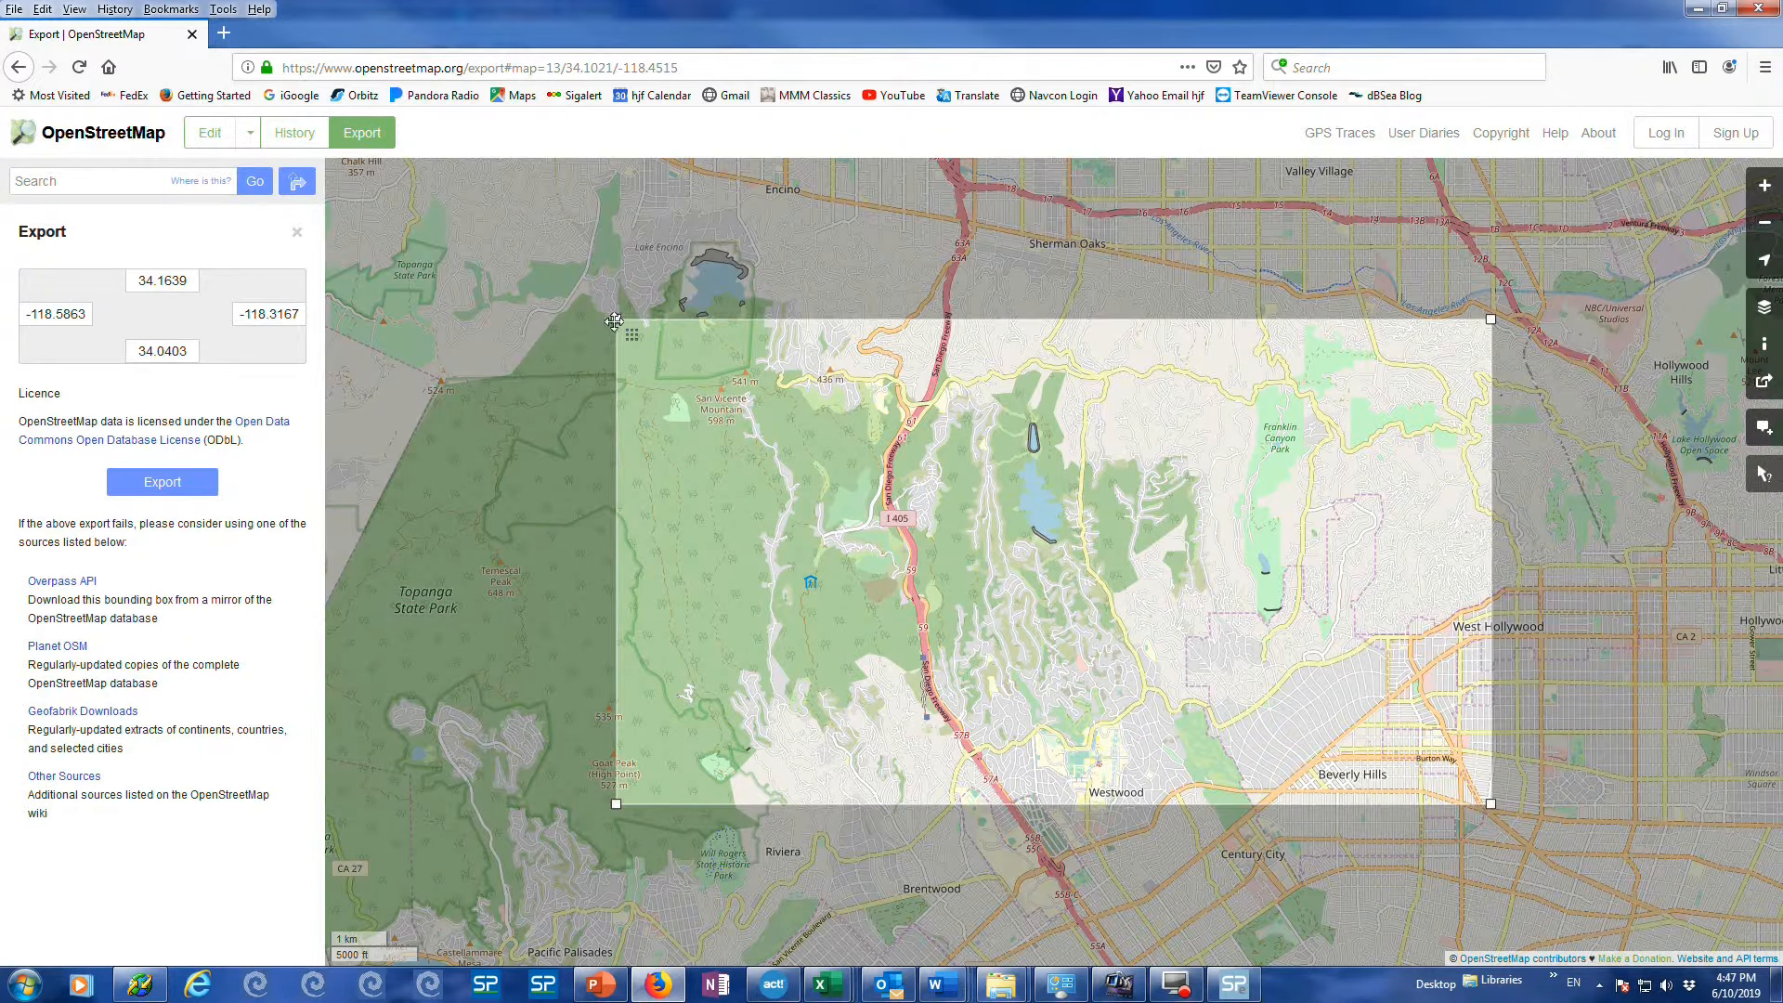
Shrink the export area around the I 405 to about latitude 34.0899 to 34.1279 and longitude -118.4975 to -118.4597
drag(616, 318, 792, 391)
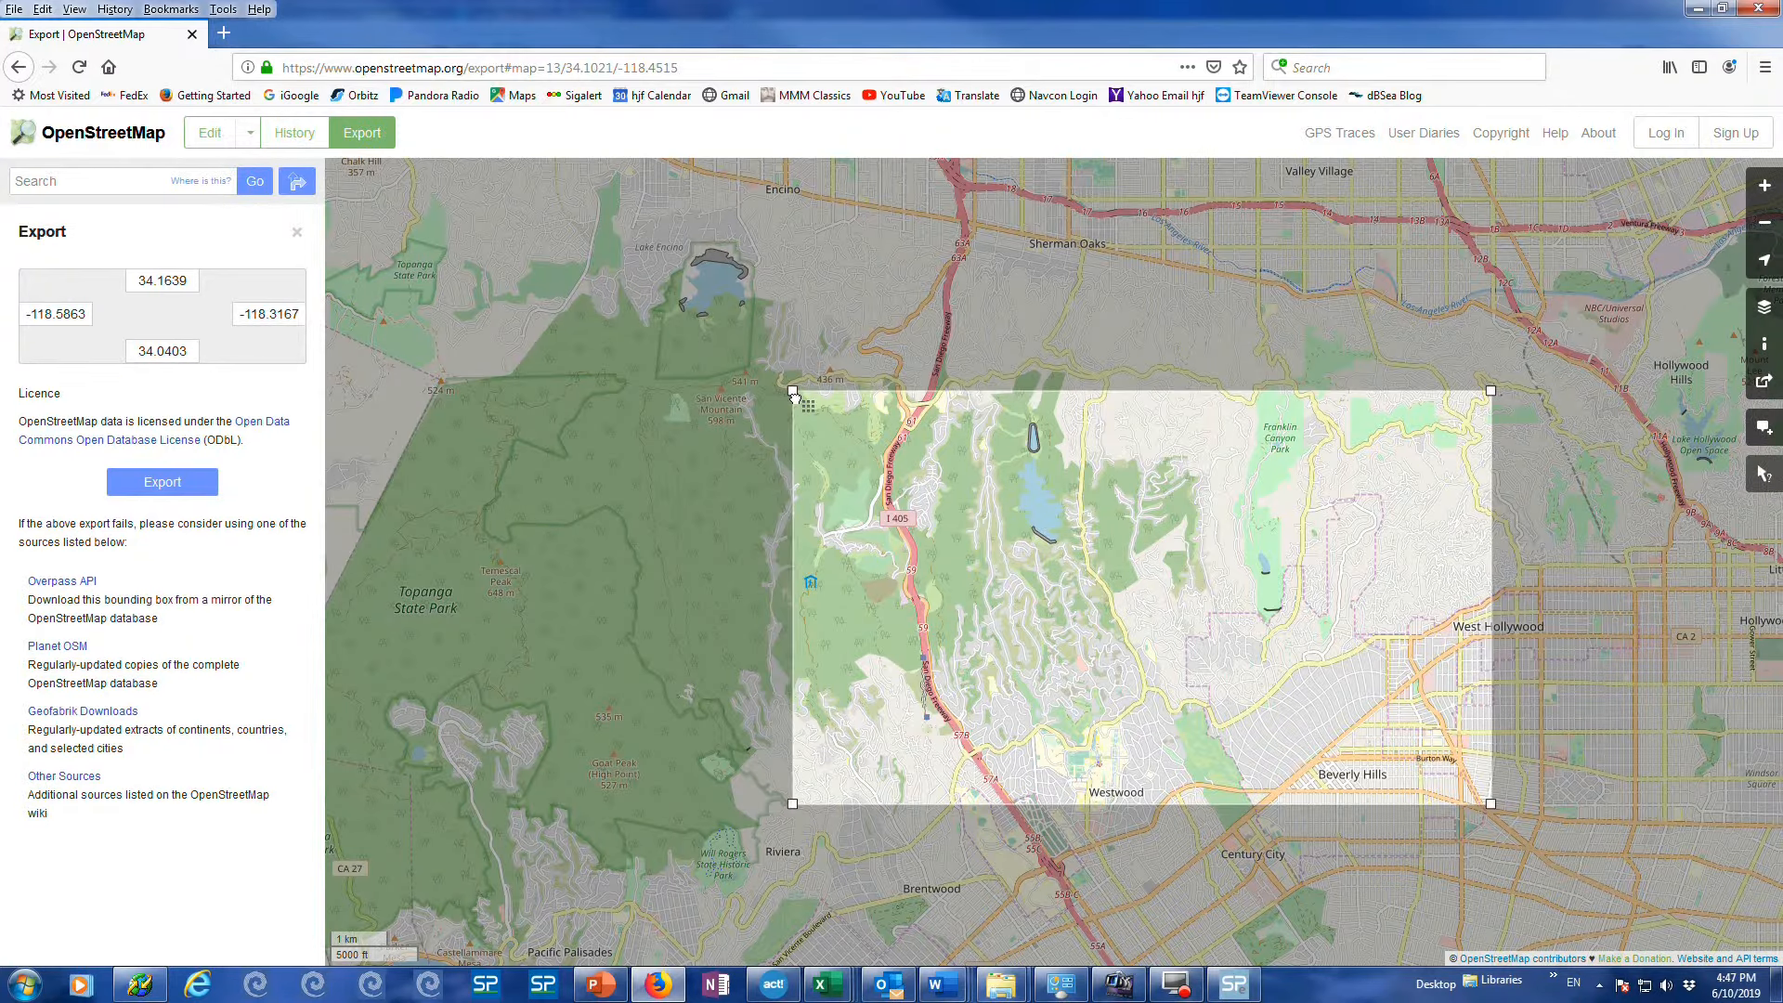
drag(788, 814, 804, 647)
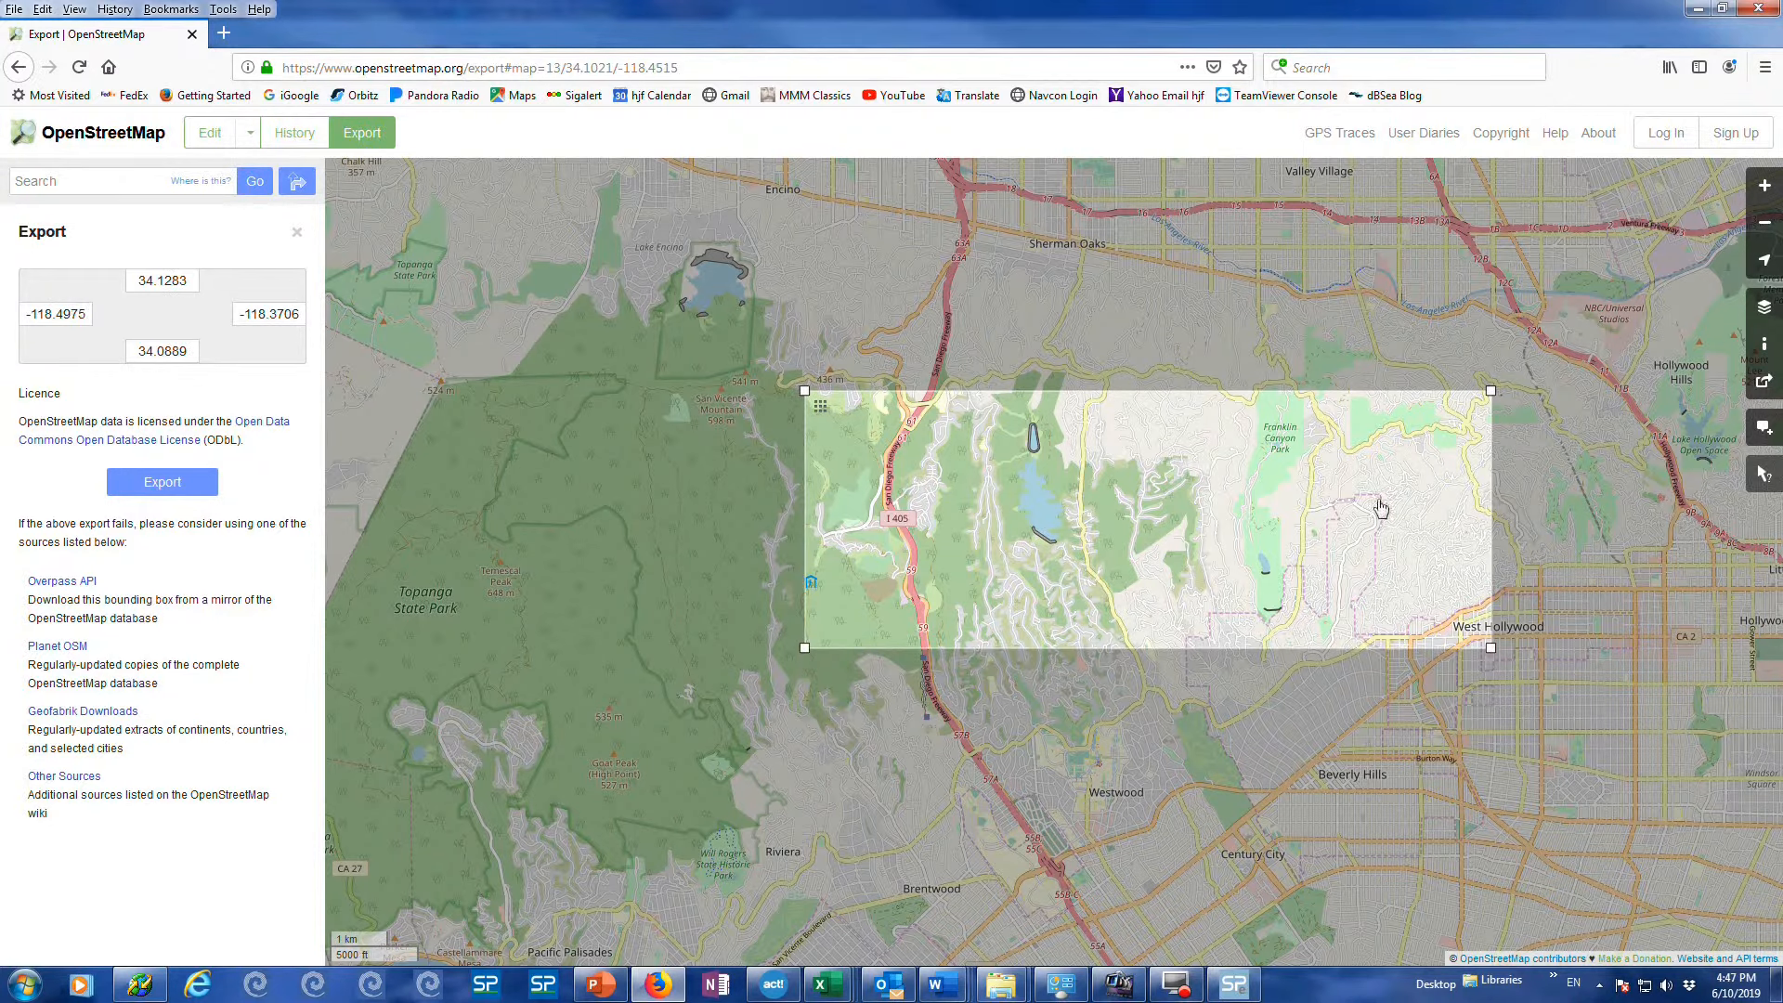
drag(1490, 390, 1019, 393)
drag(1019, 649, 1006, 640)
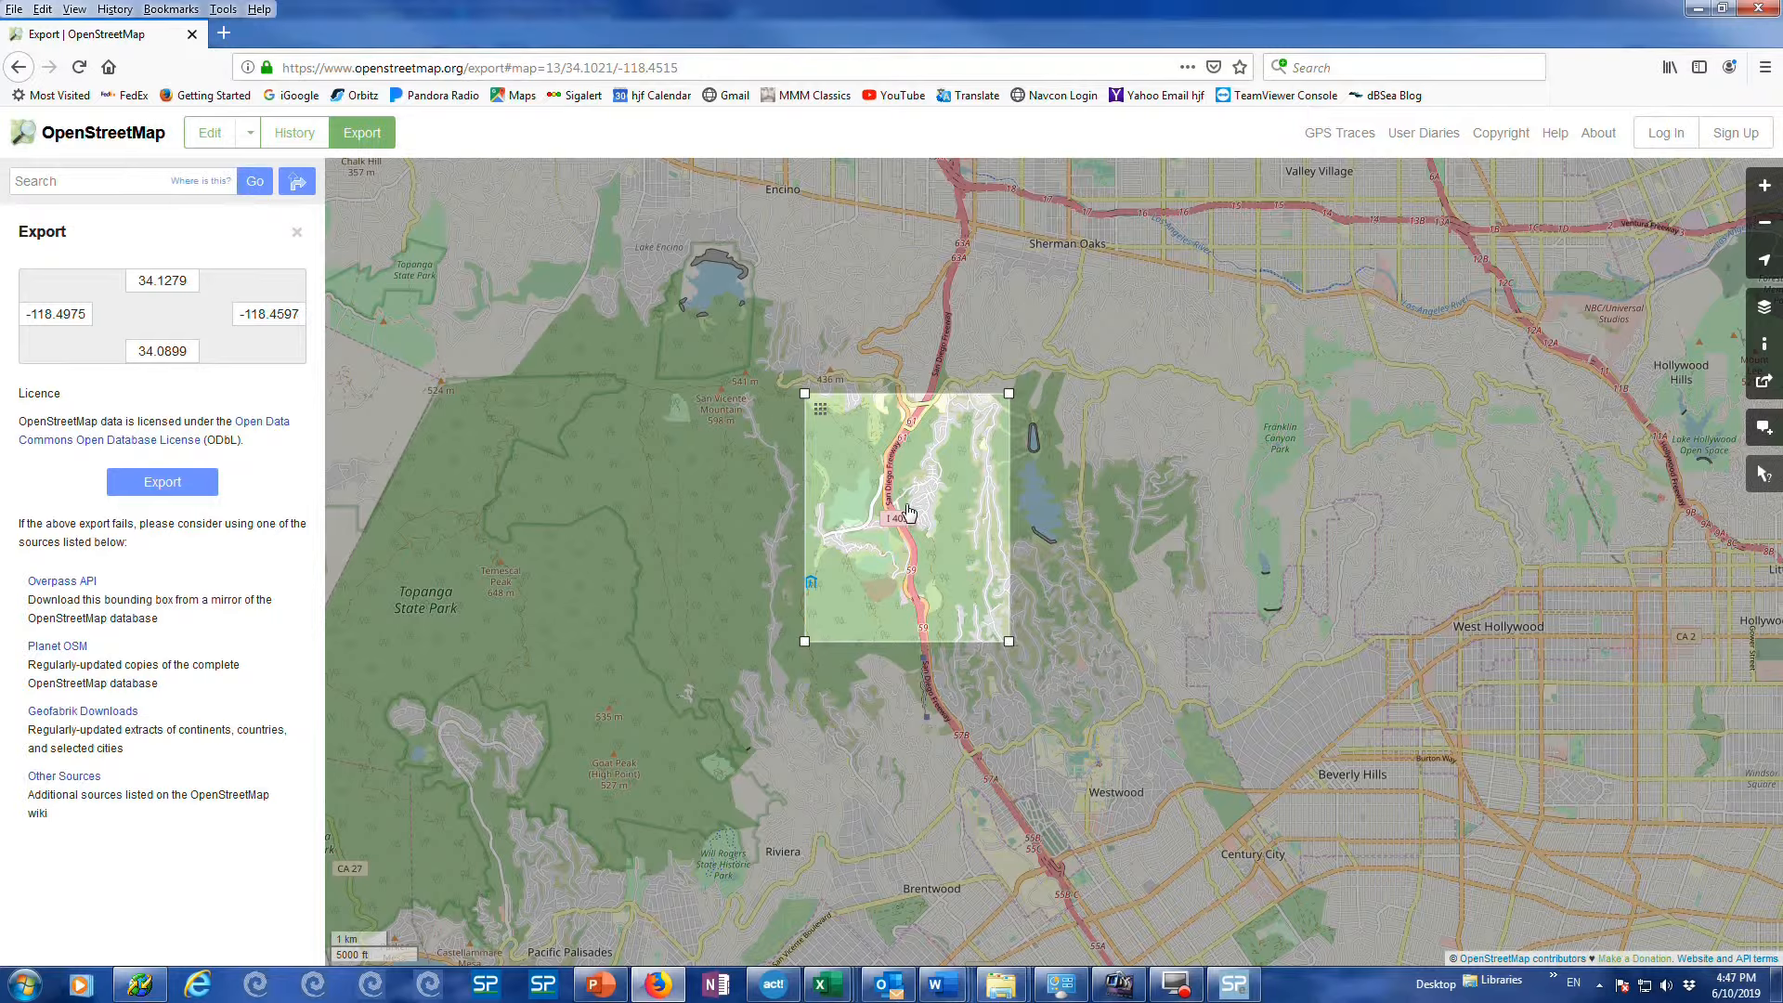
scroll(908, 511, up, 1)
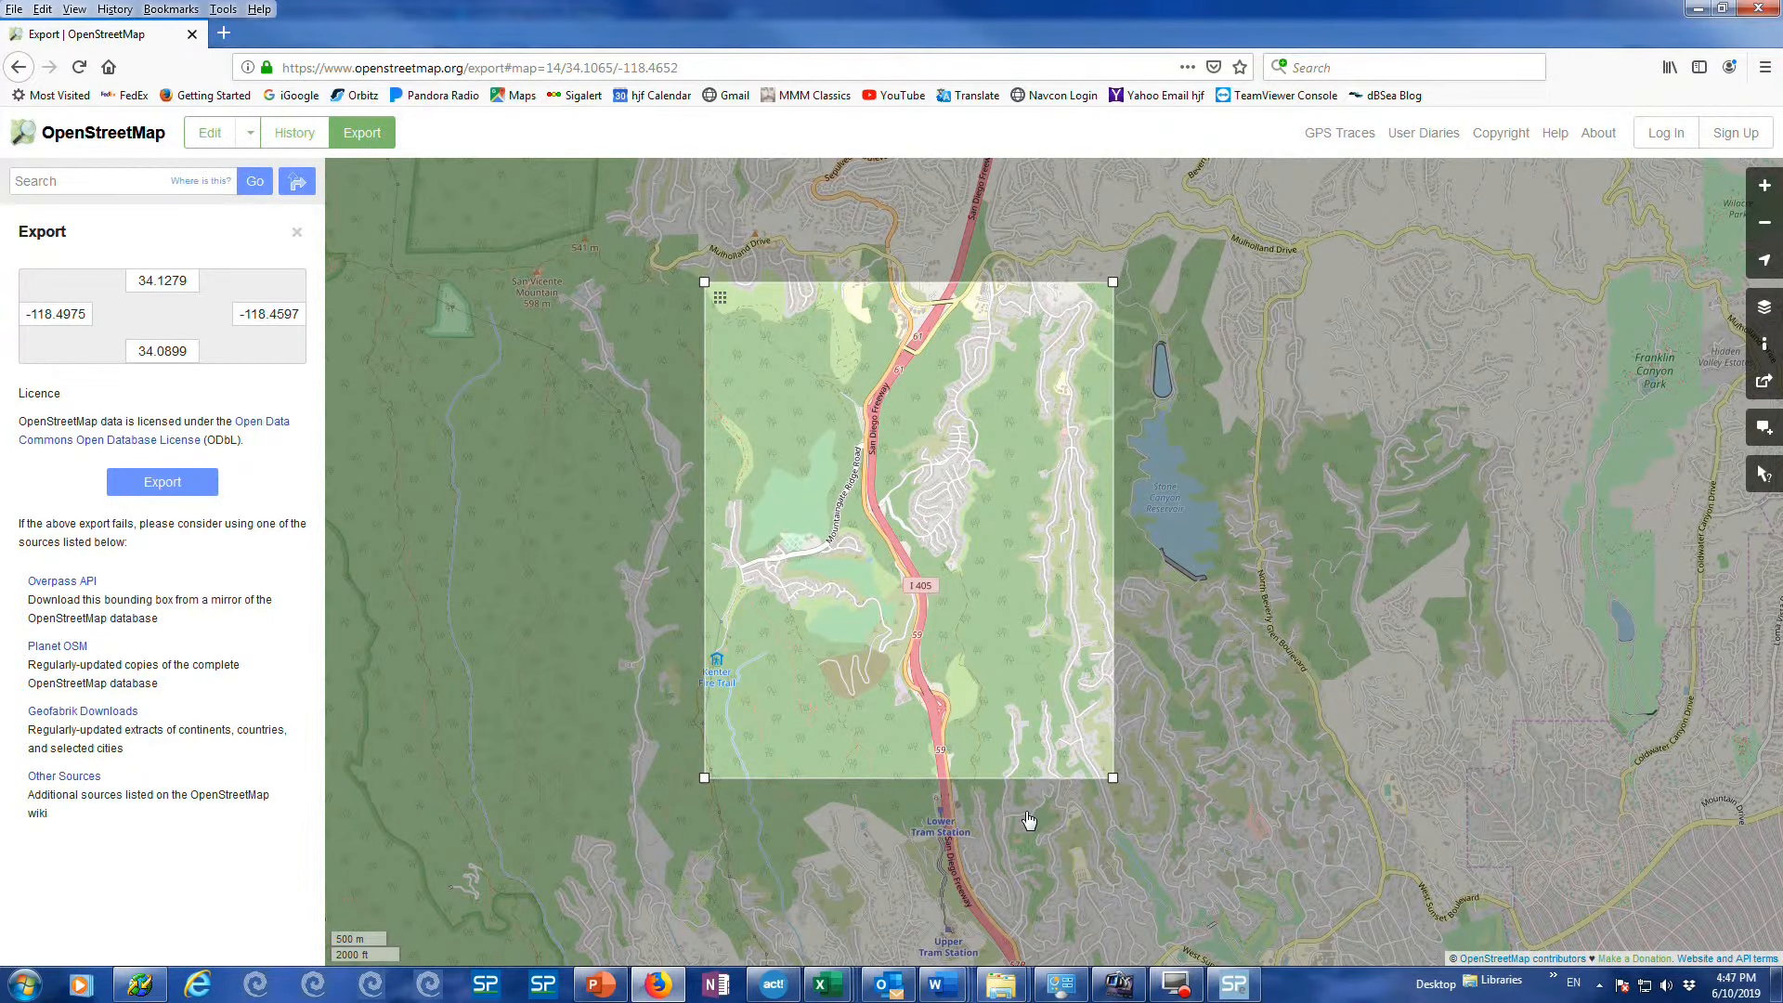
Export the selected area, save it as map.osm, and close the browser
click(158, 475)
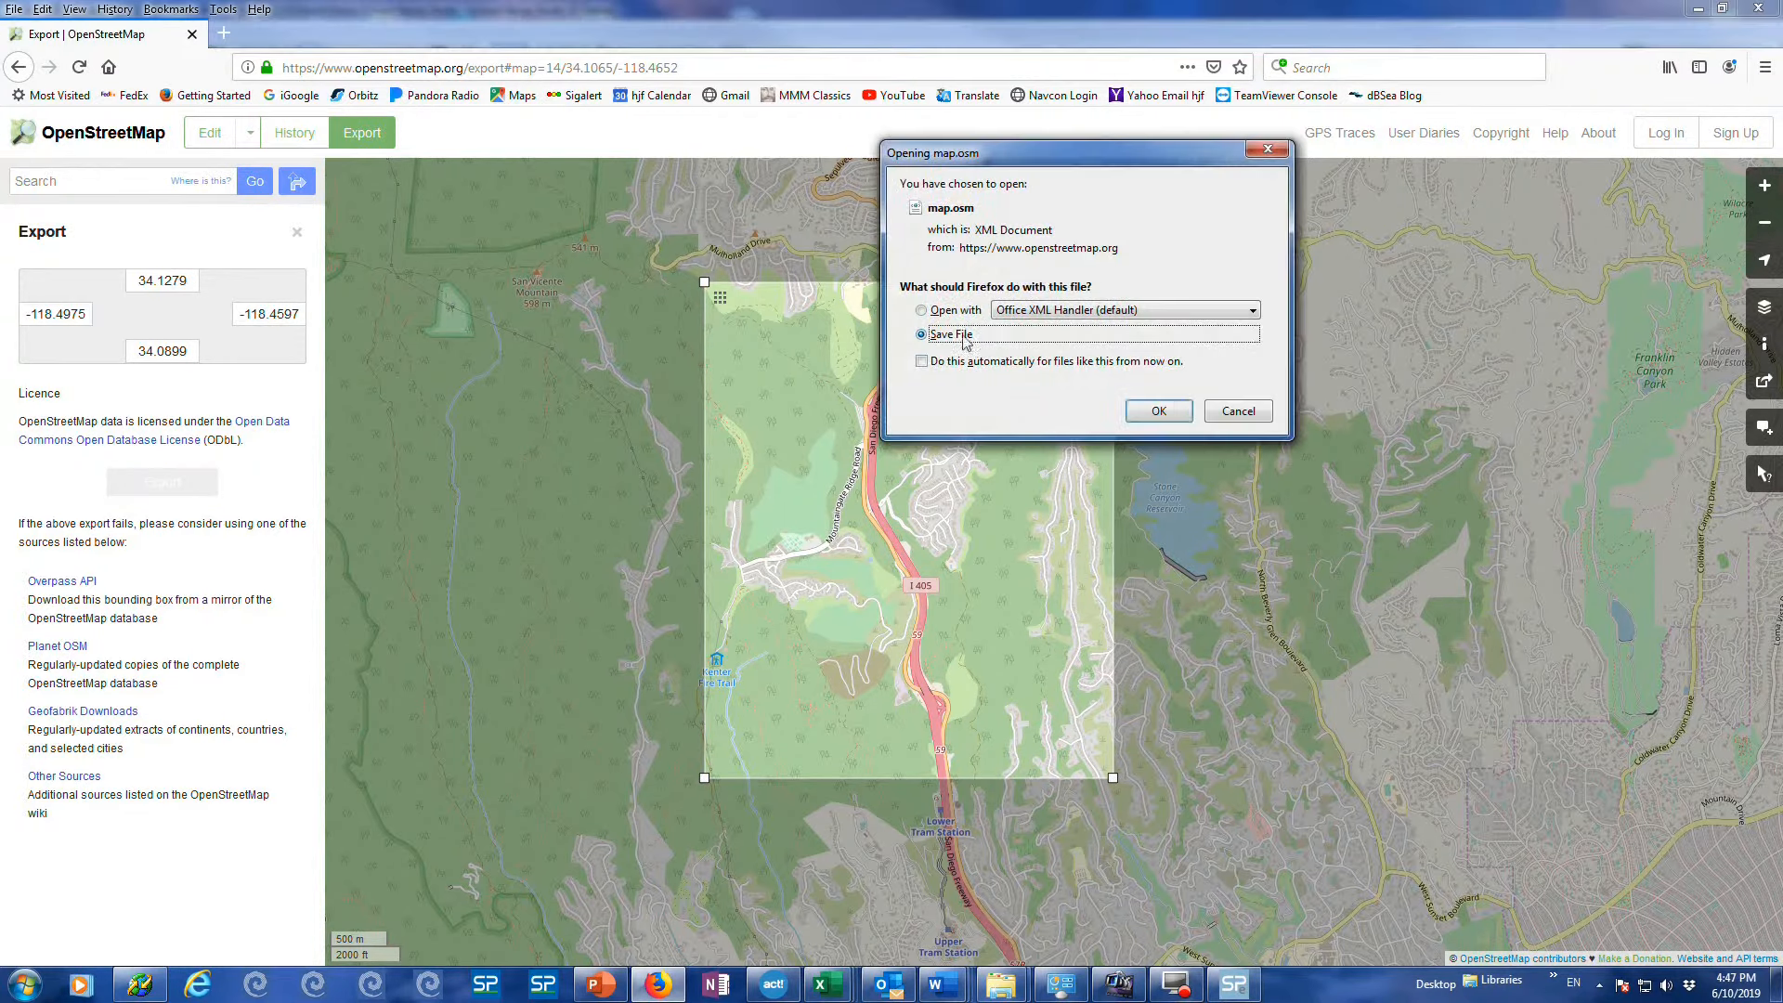
click(1152, 412)
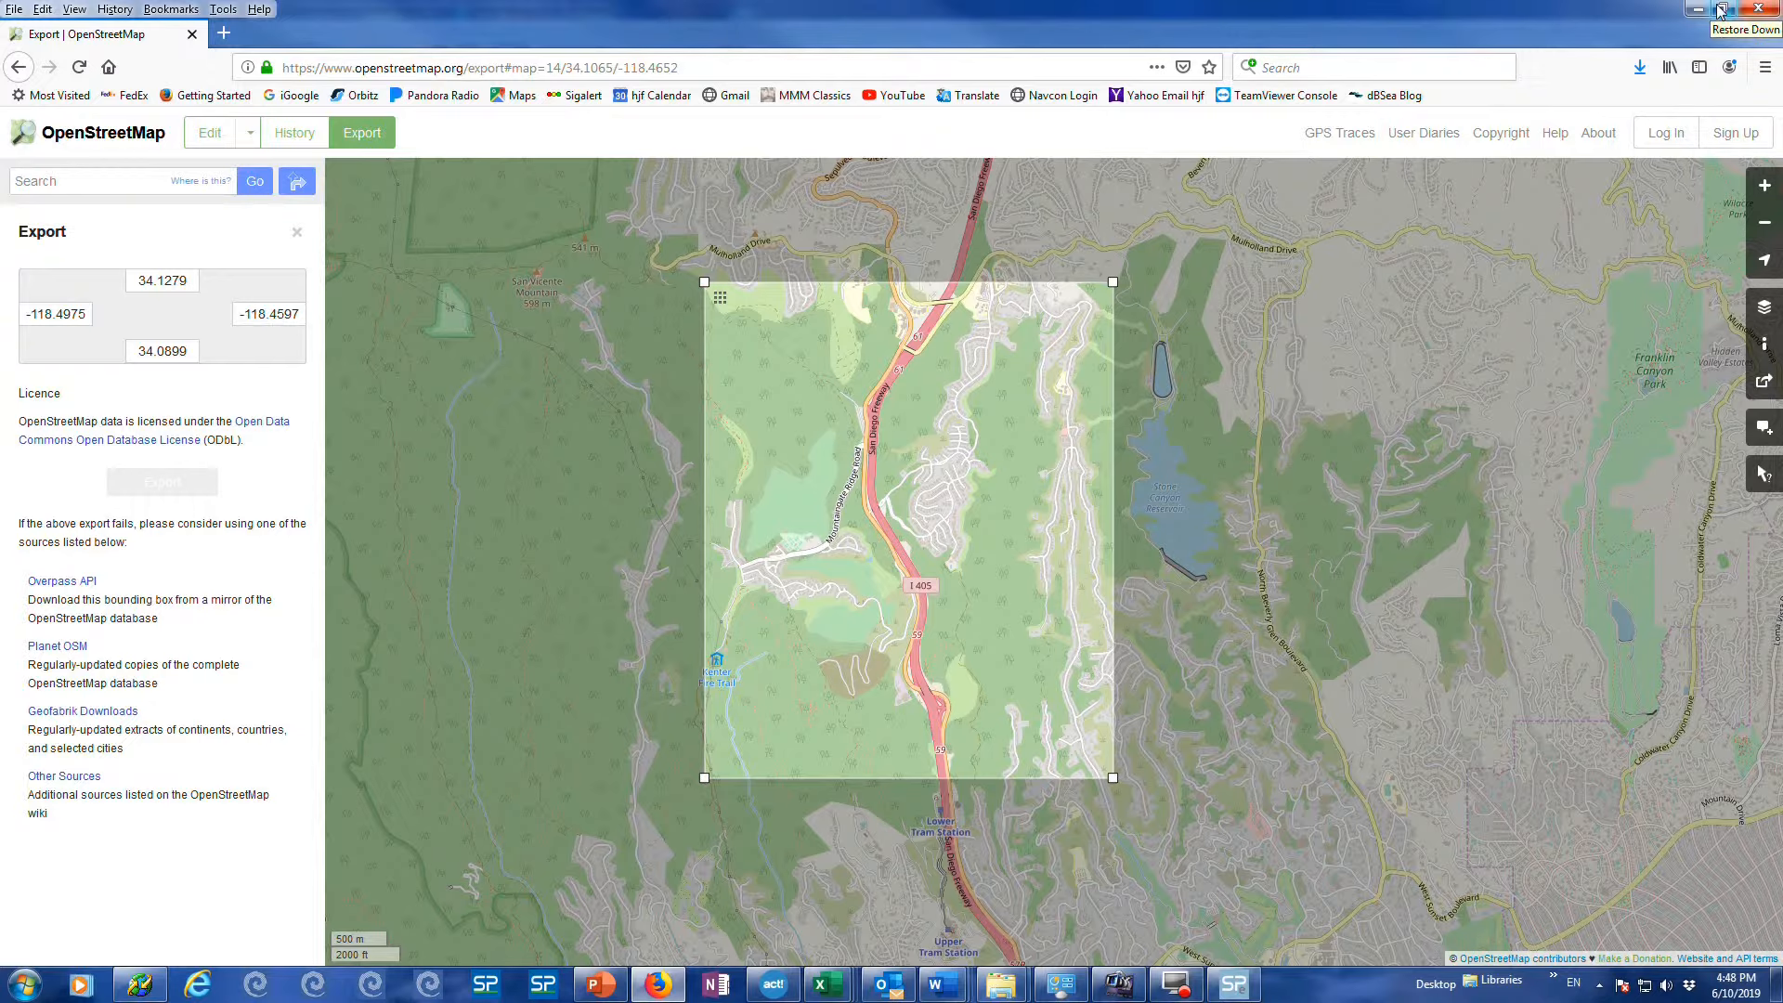
click(1753, 9)
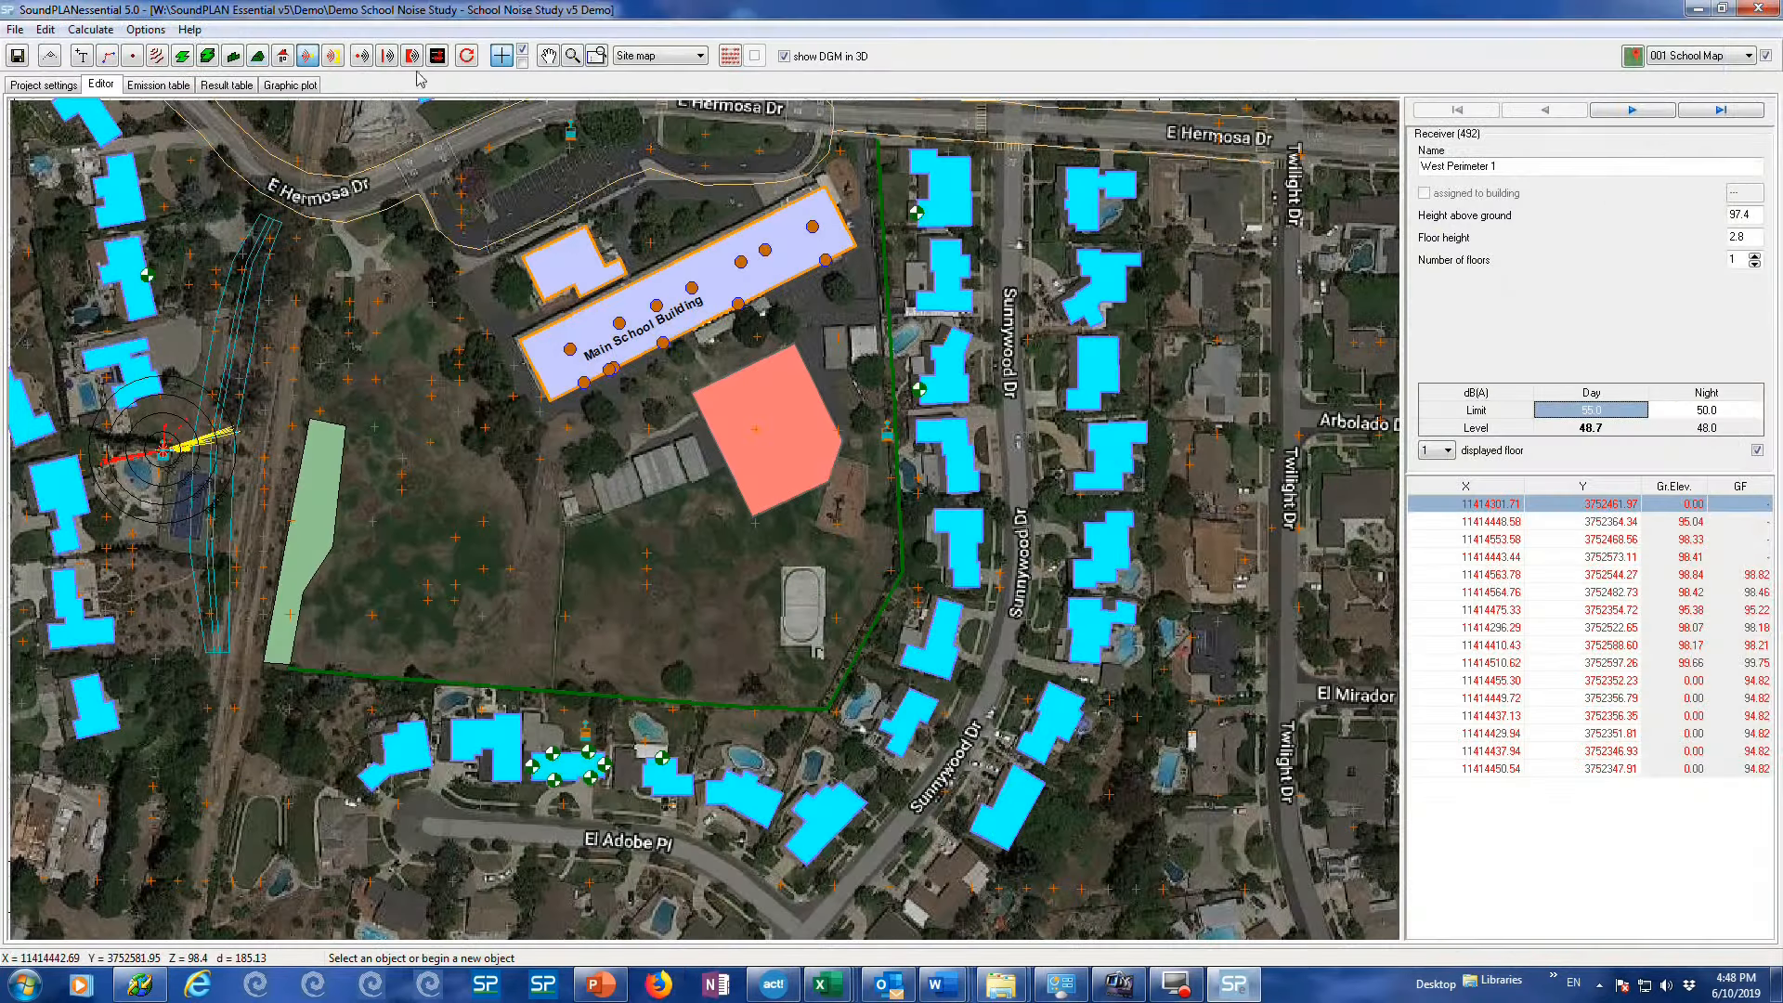
Create a new project titled OSM Test Import I405 in the Demo folder and open its coordinate system choices
click(39, 84)
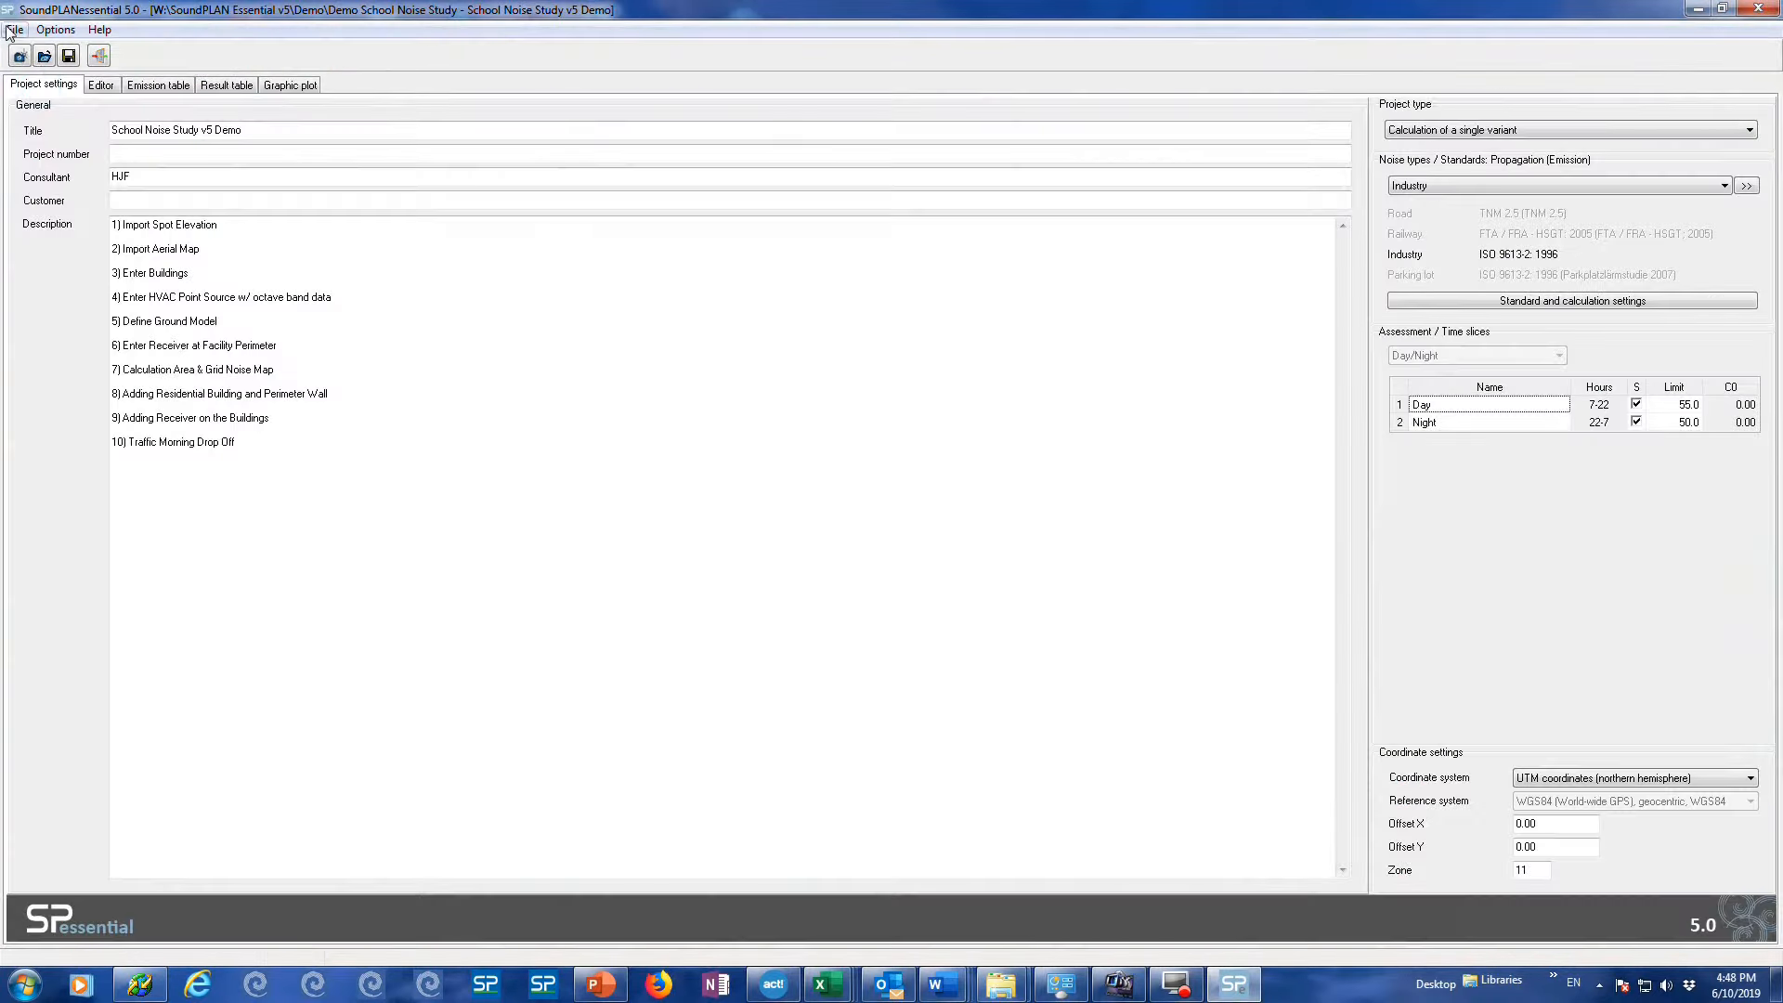
click(14, 29)
click(48, 53)
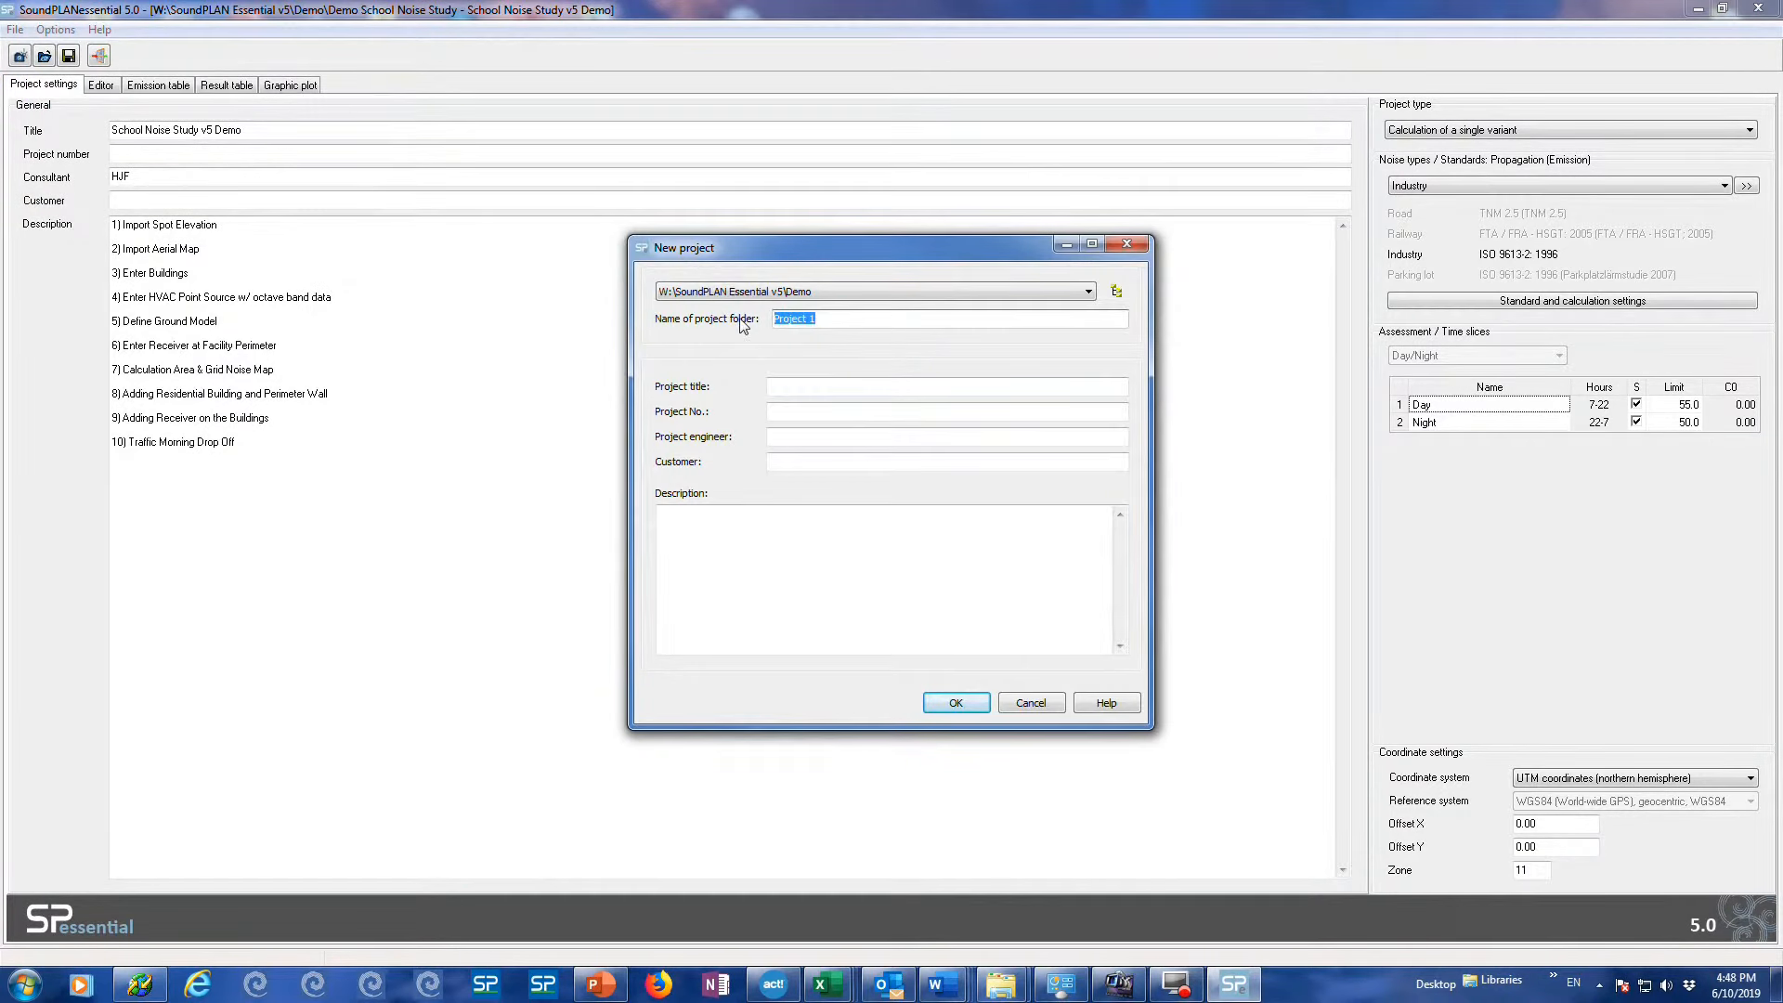
text(OSM Test IMpor)
key(BackSpace)
key(BackSpace)
key(BackSpace)
key(BackSpace)
text(mport IHJF)
key(Return)
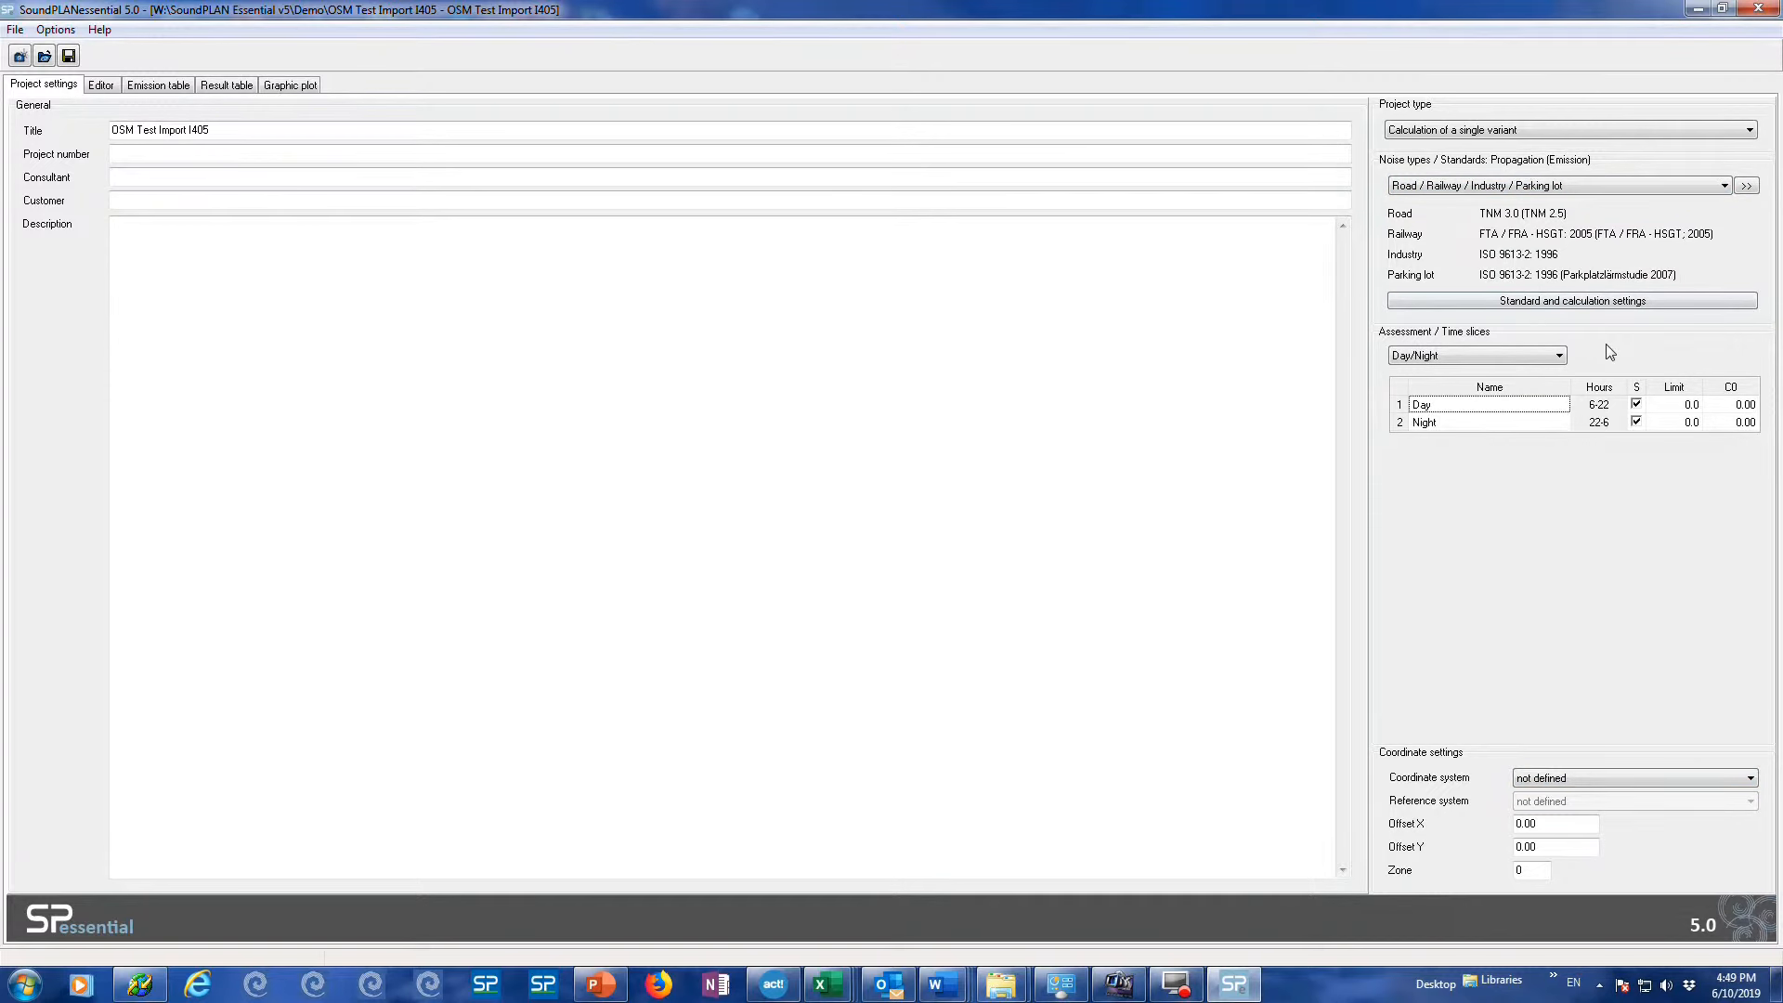
click(1607, 779)
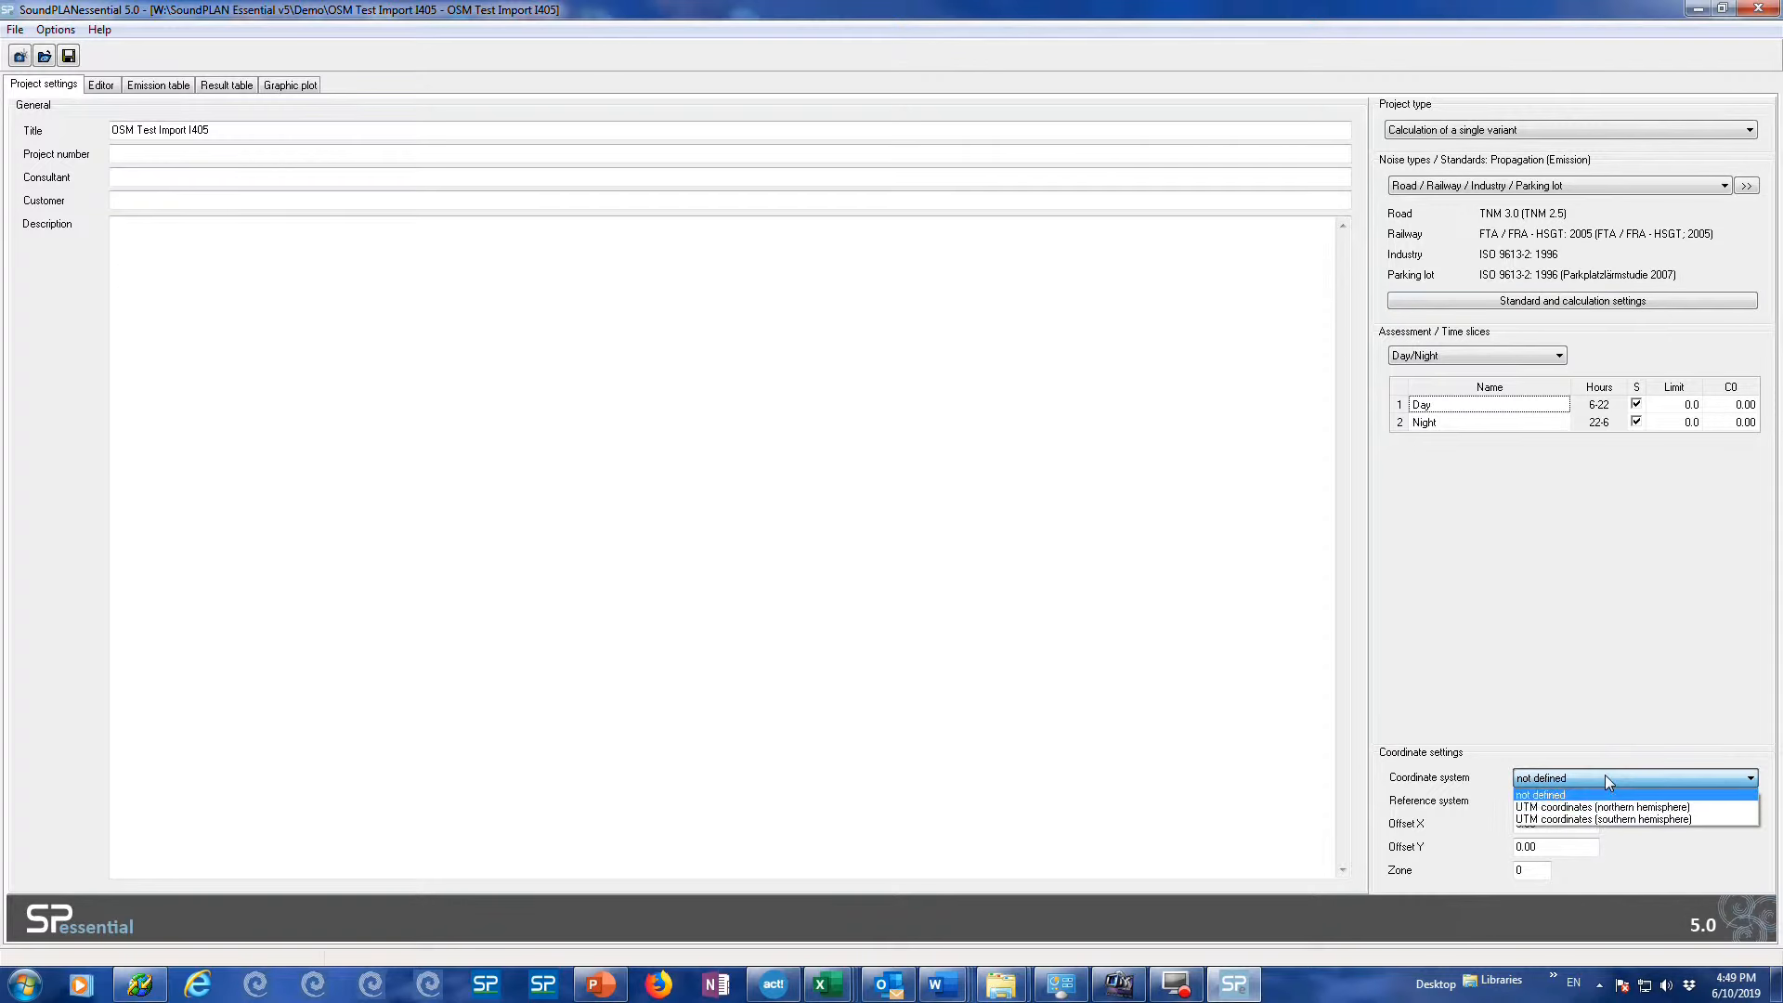
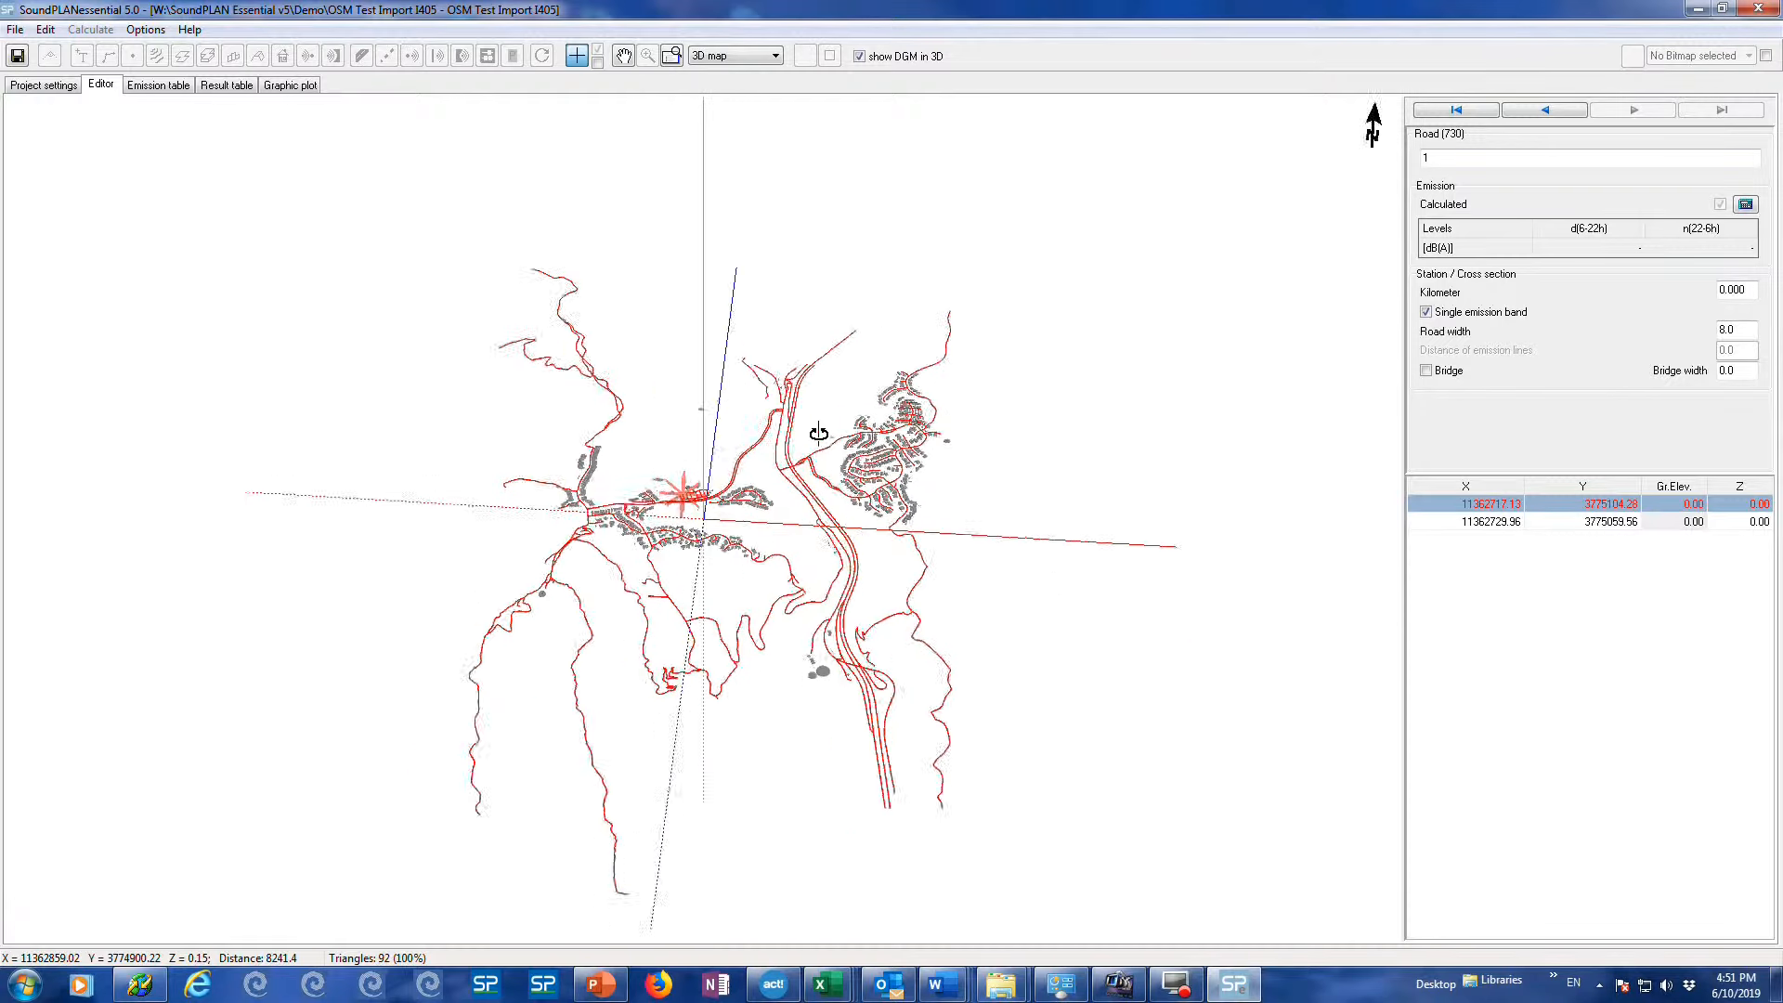
Return the imported roads and buildings to the site map view and open the connection to OSM & Google Maps
click(738, 56)
click(741, 70)
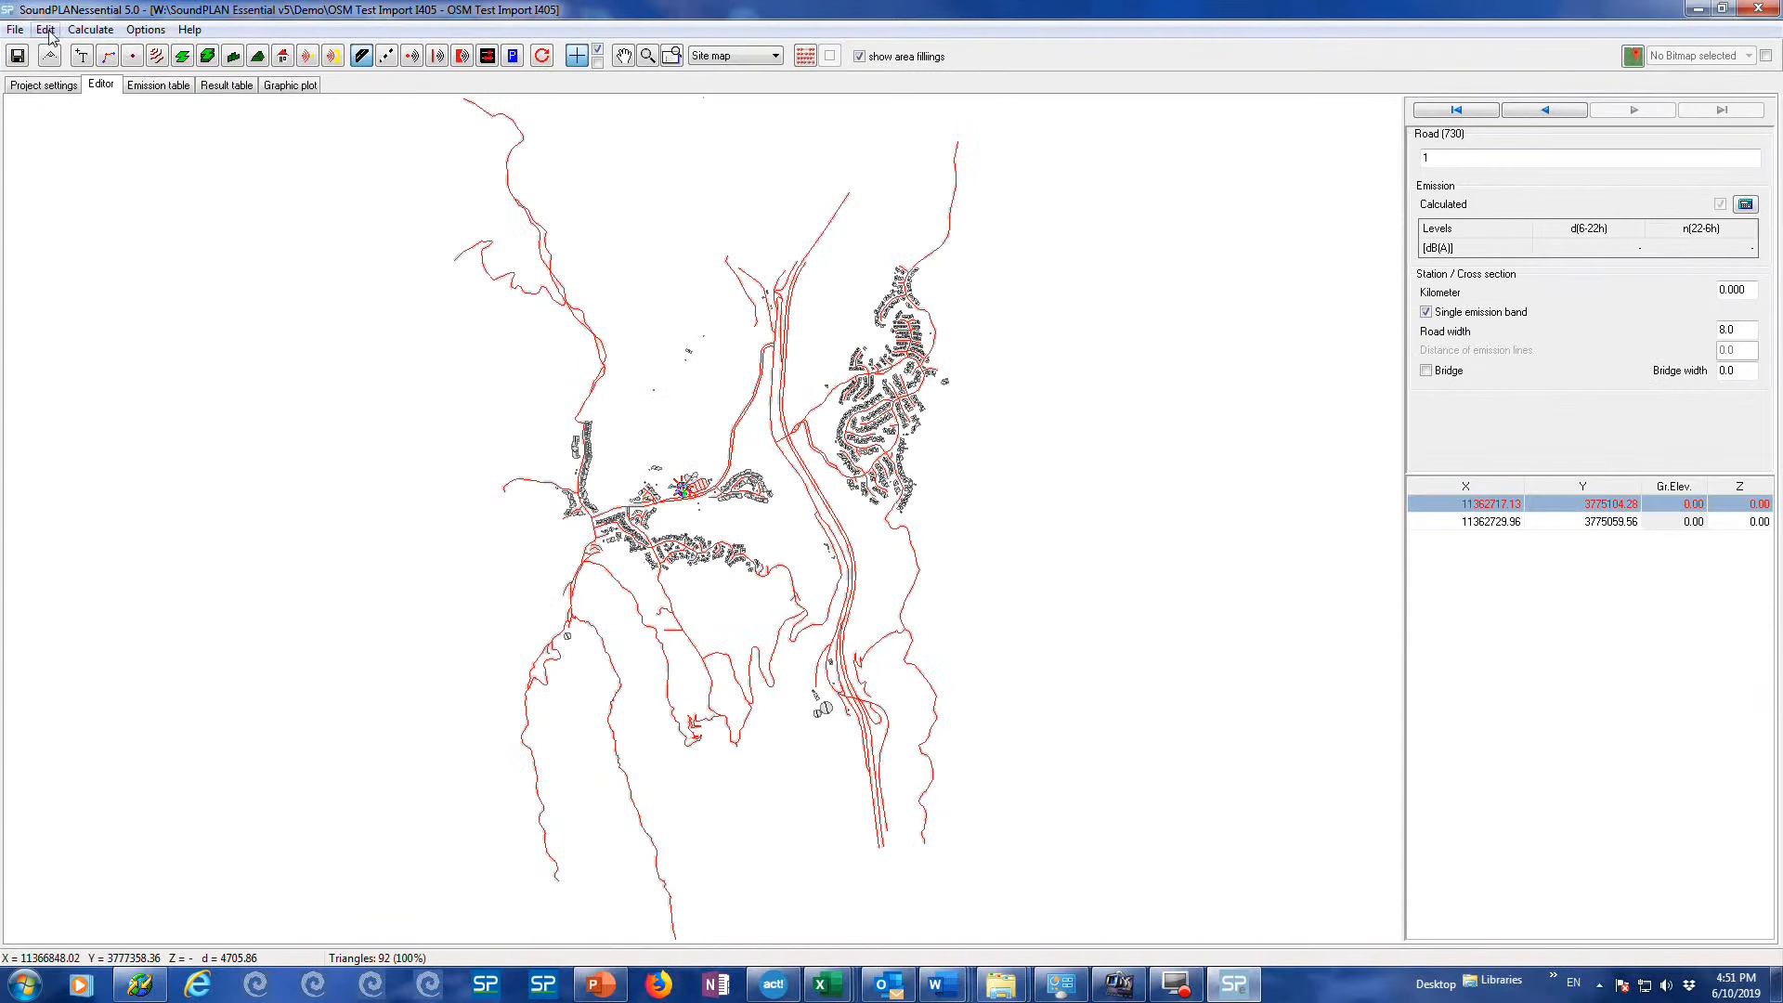
click(45, 30)
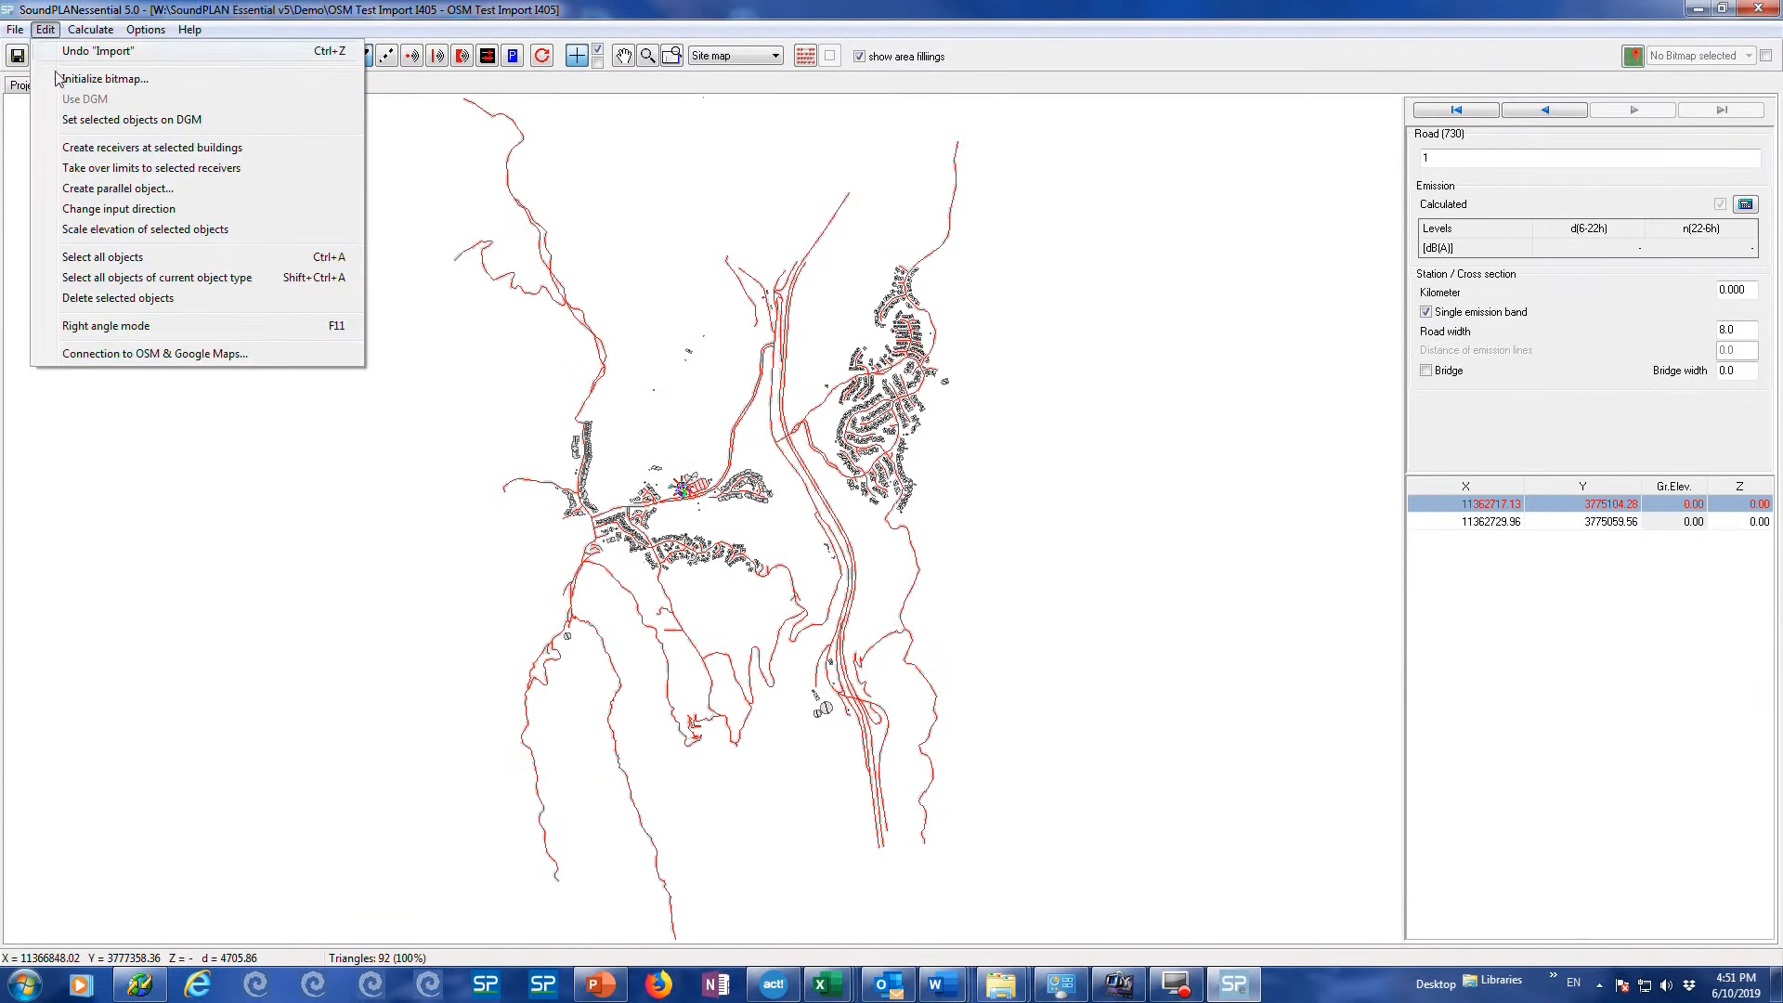
click(116, 354)
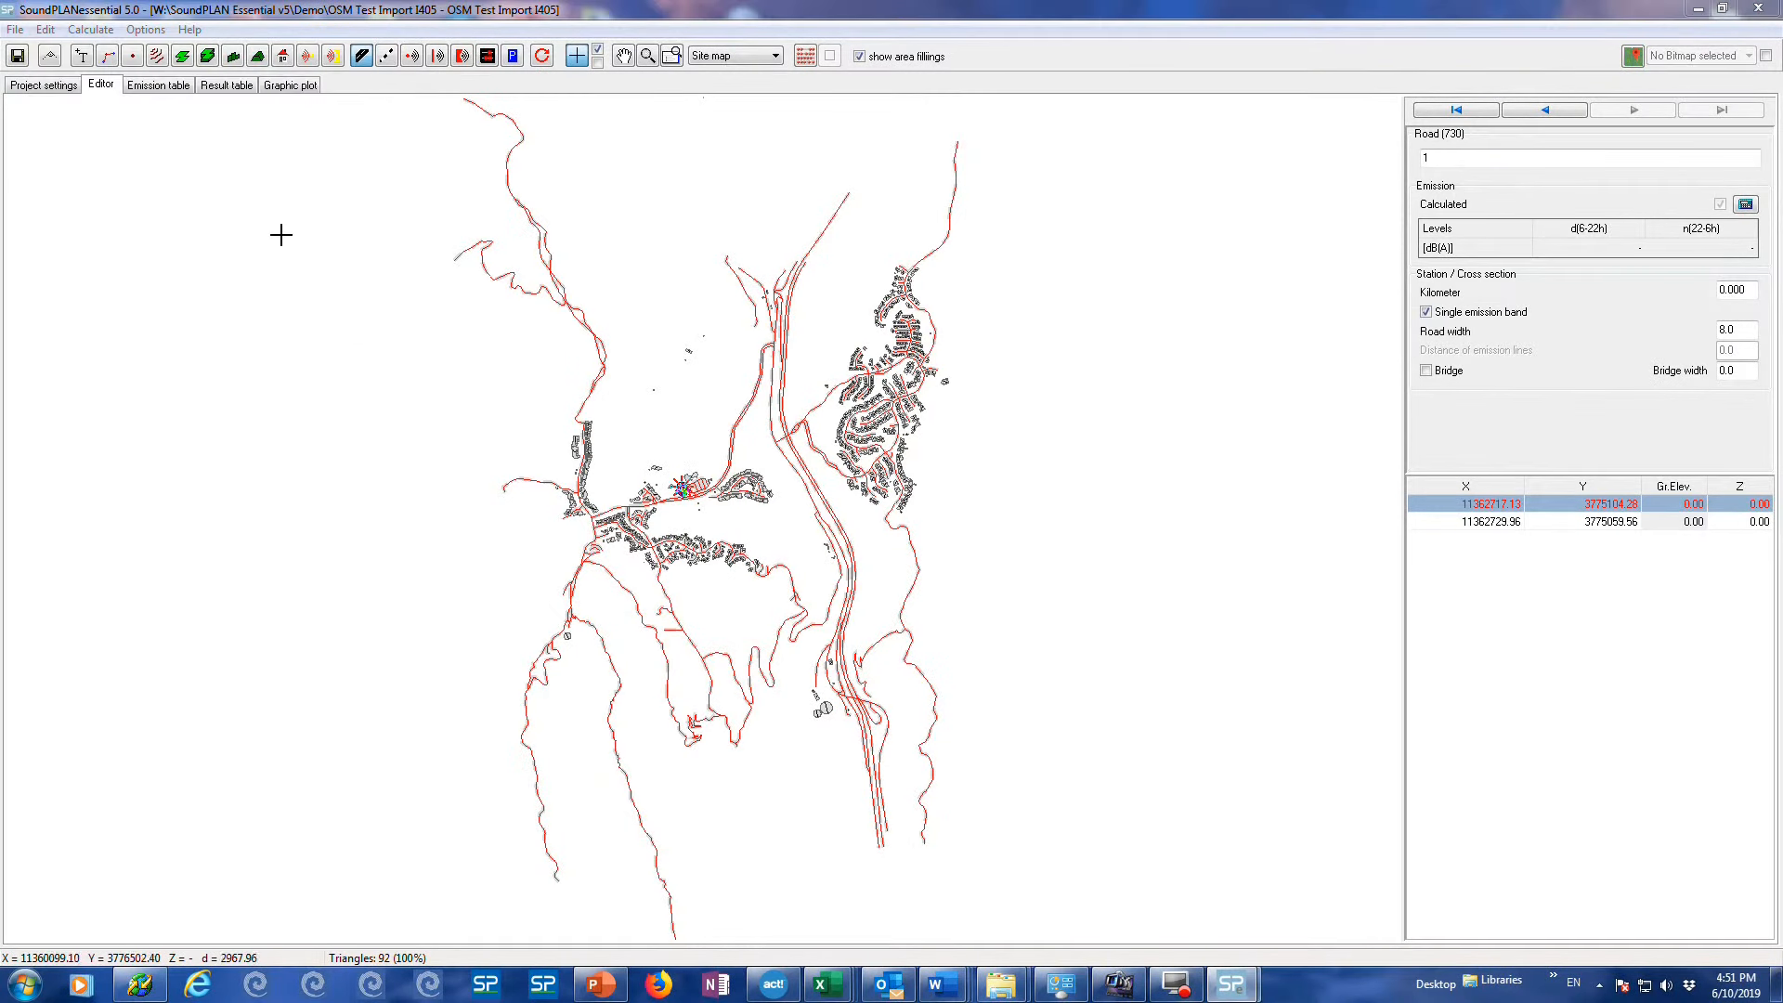
drag(1782, 37, 759, 15)
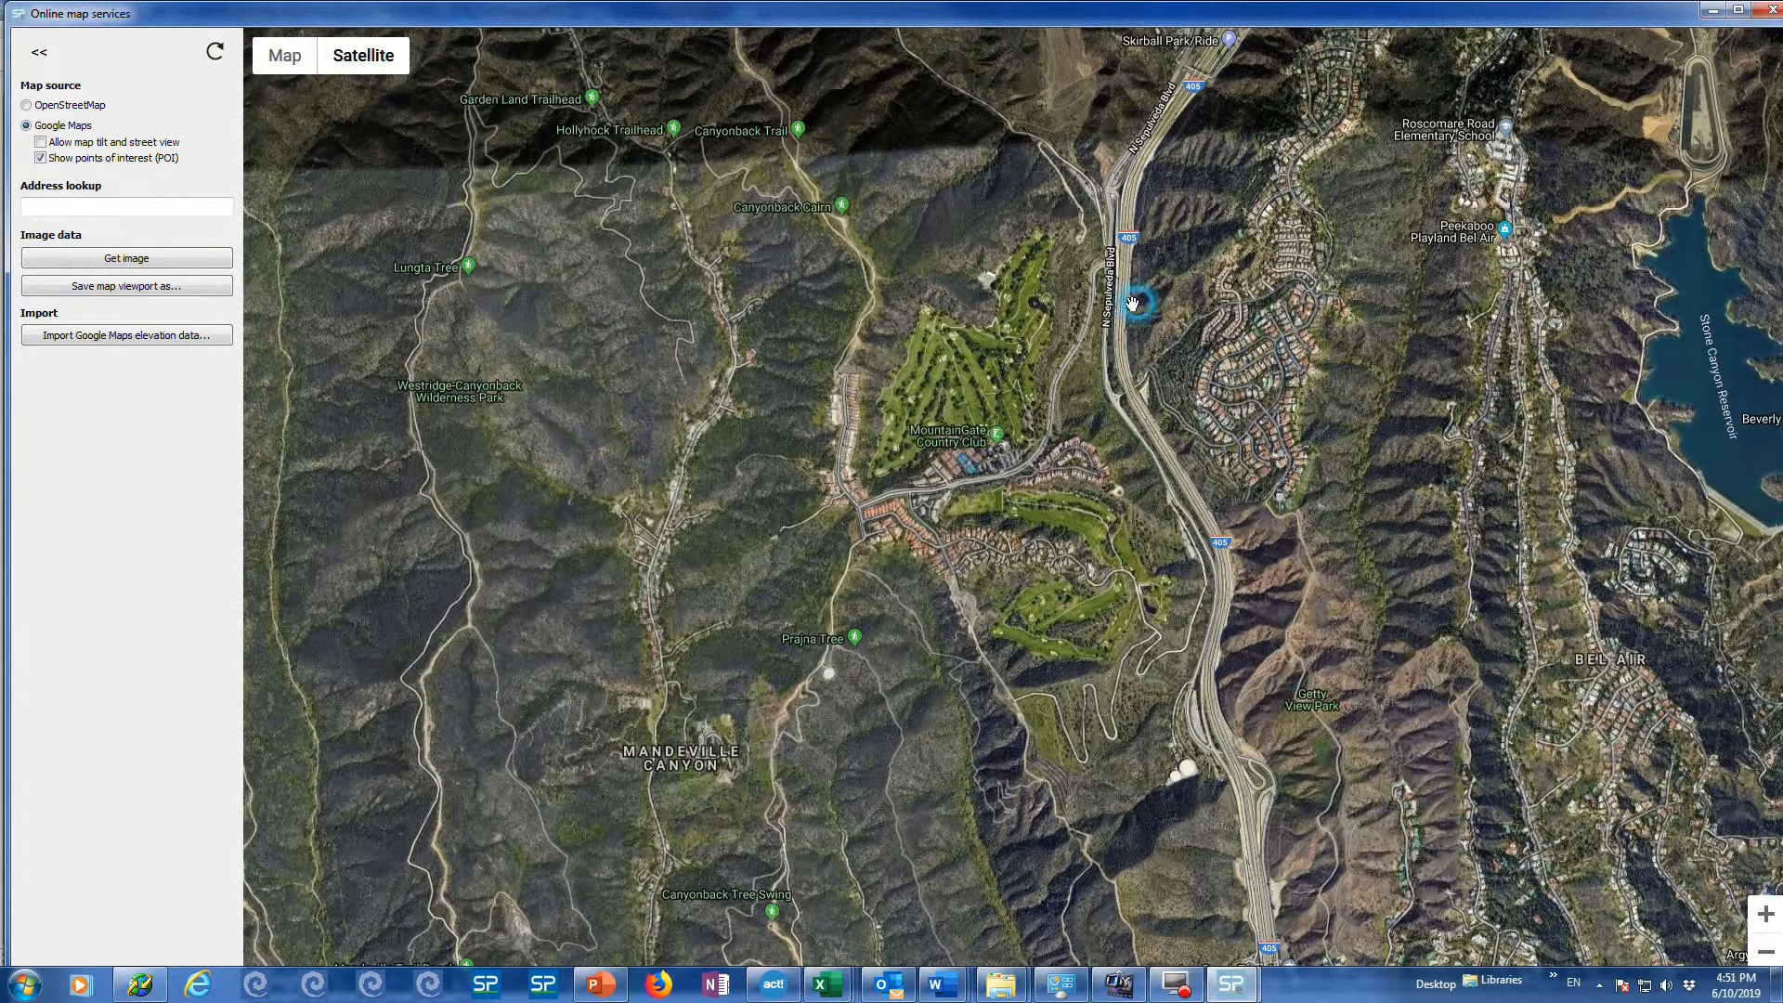
Frame the Google satellite view around the I 405 corridor and save it as the PNG image 001 I405 Mooz
scroll(910, 321, down, 1)
scroll(956, 273, down, 1)
drag(955, 273, 1015, 651)
scroll(939, 464, up, 3)
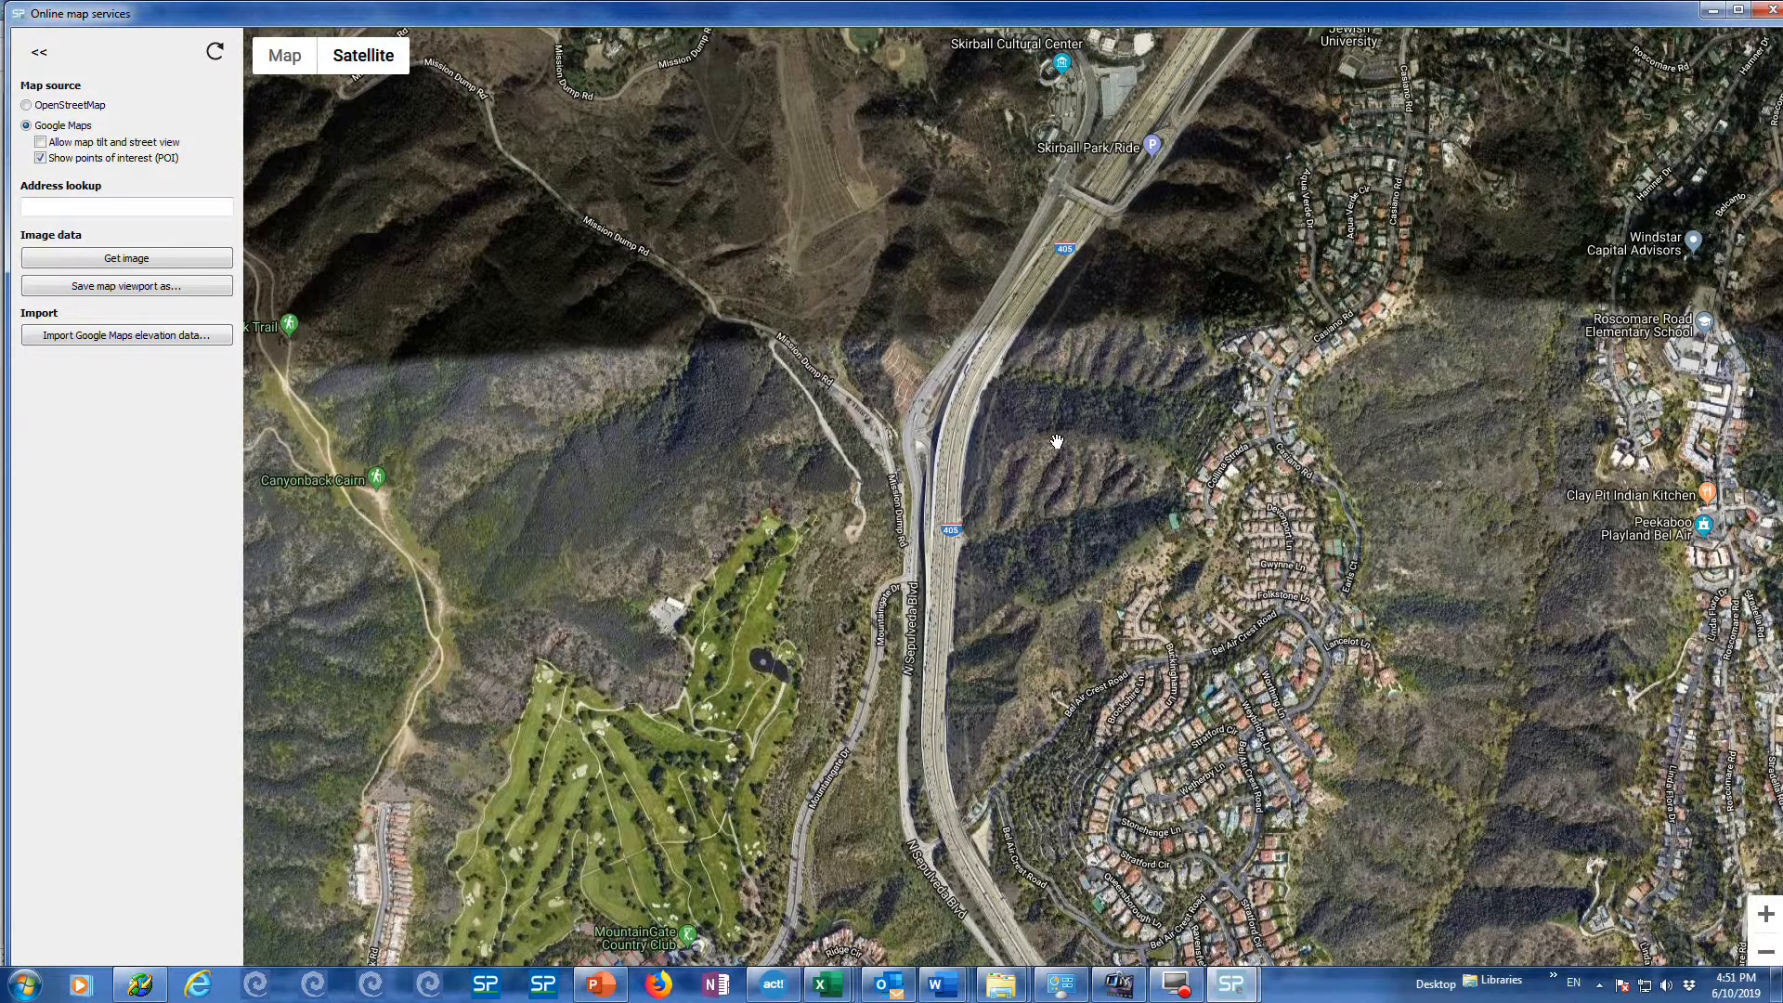
scroll(1057, 441, down, 2)
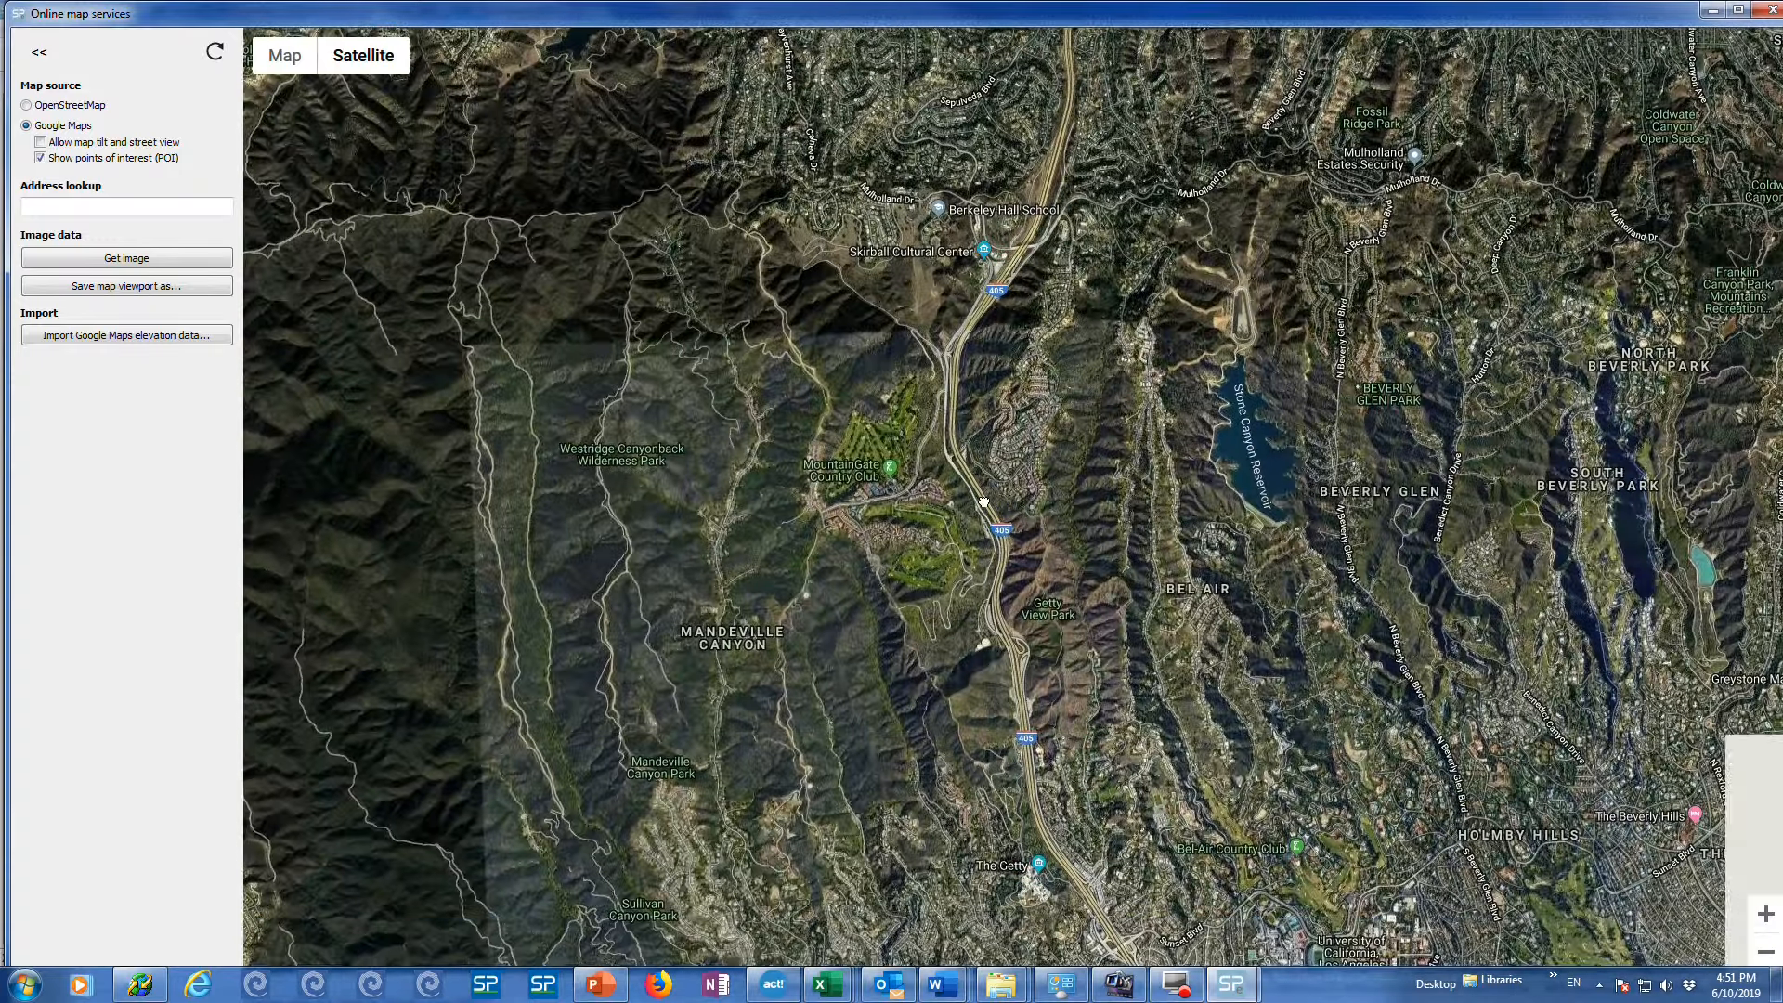
drag(983, 502, 981, 505)
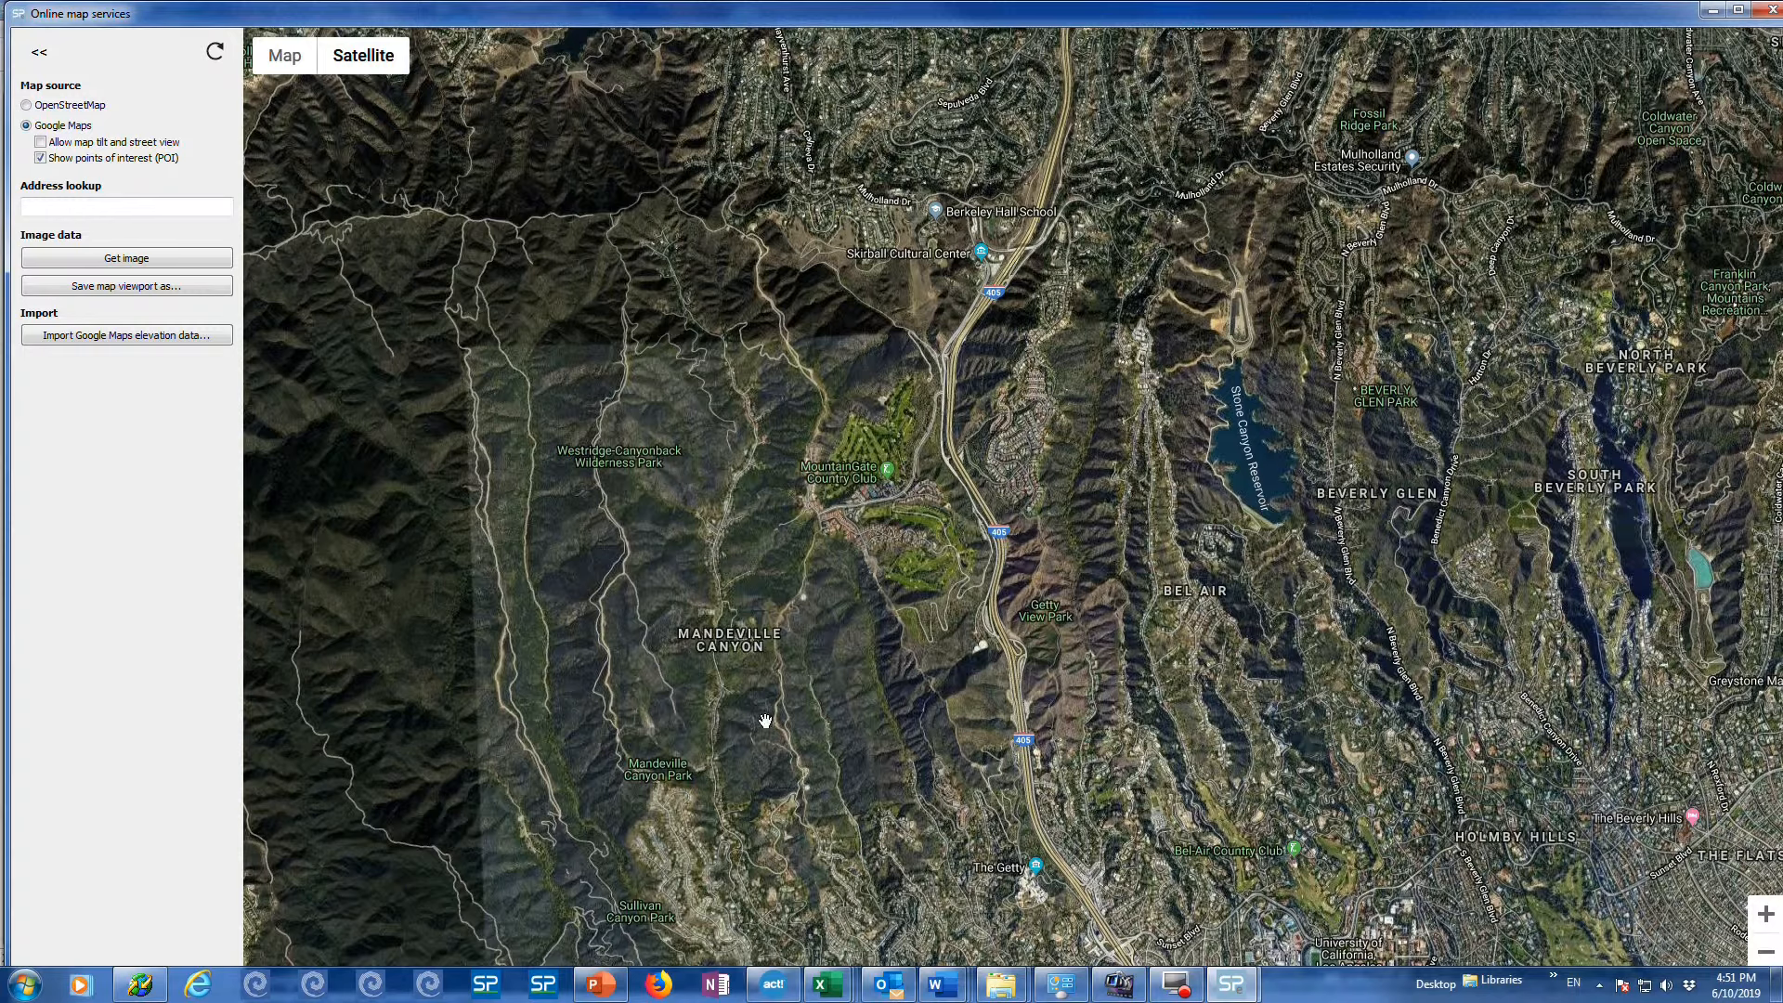
click(102, 288)
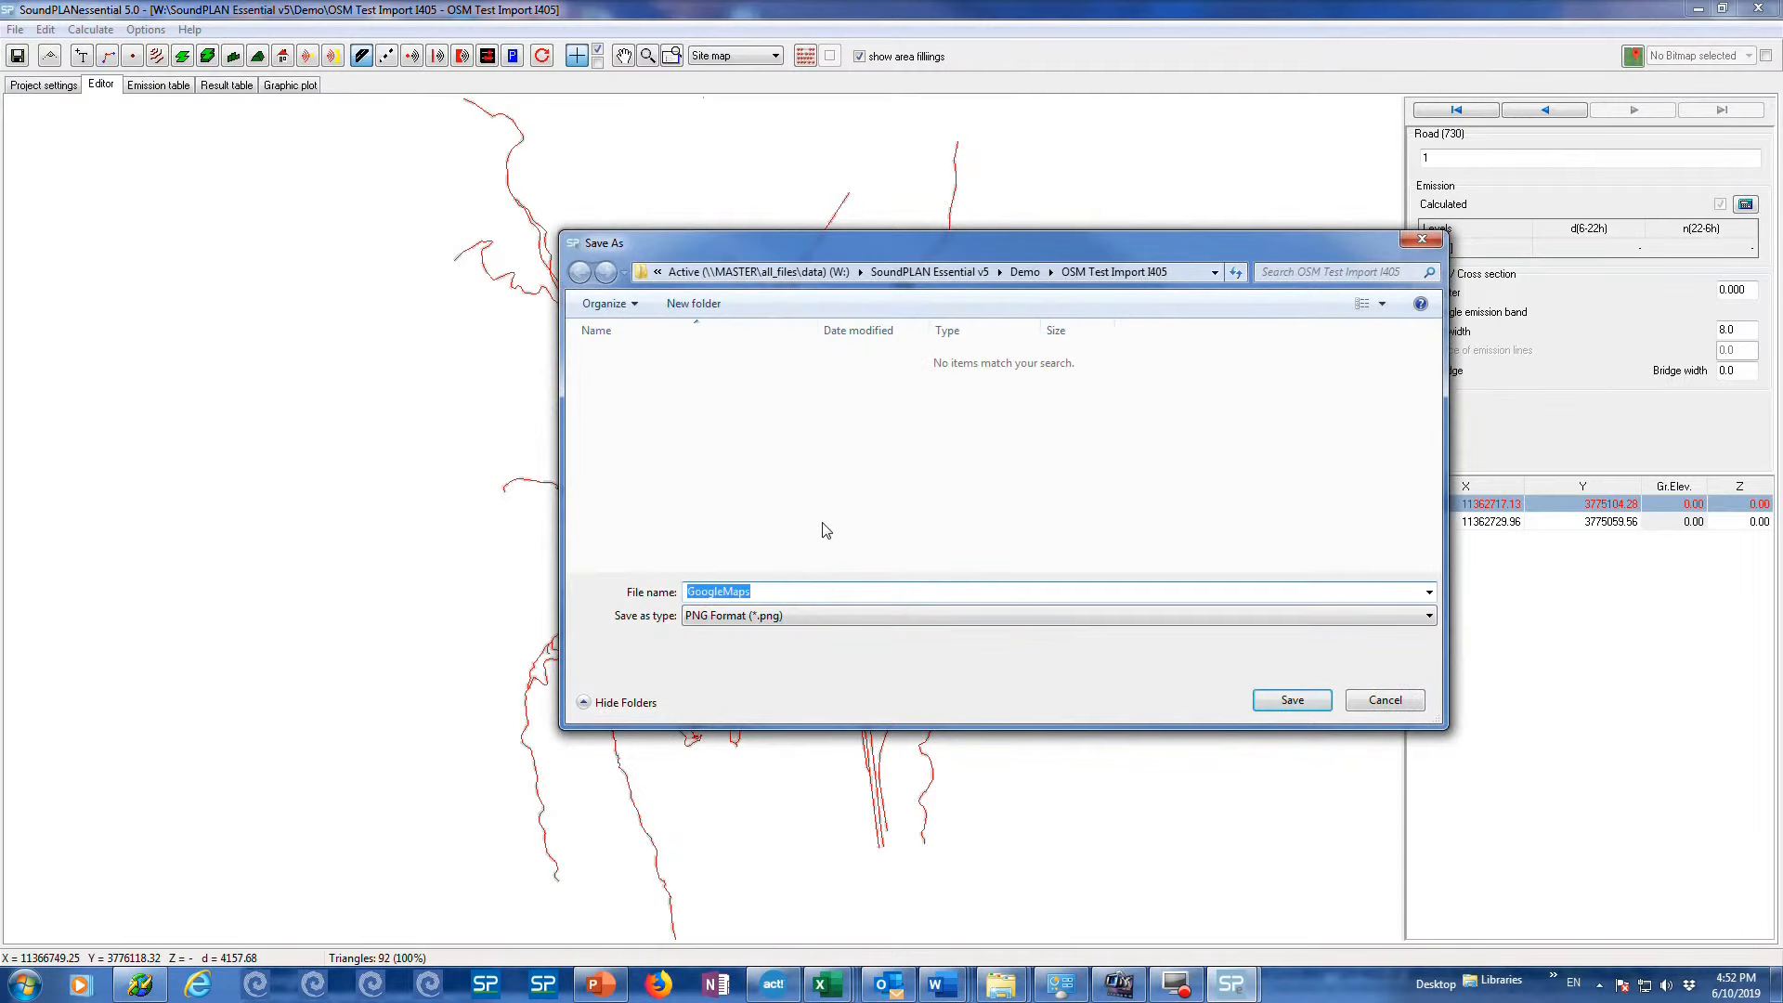
text(001 I405 Mooz)
click(1299, 699)
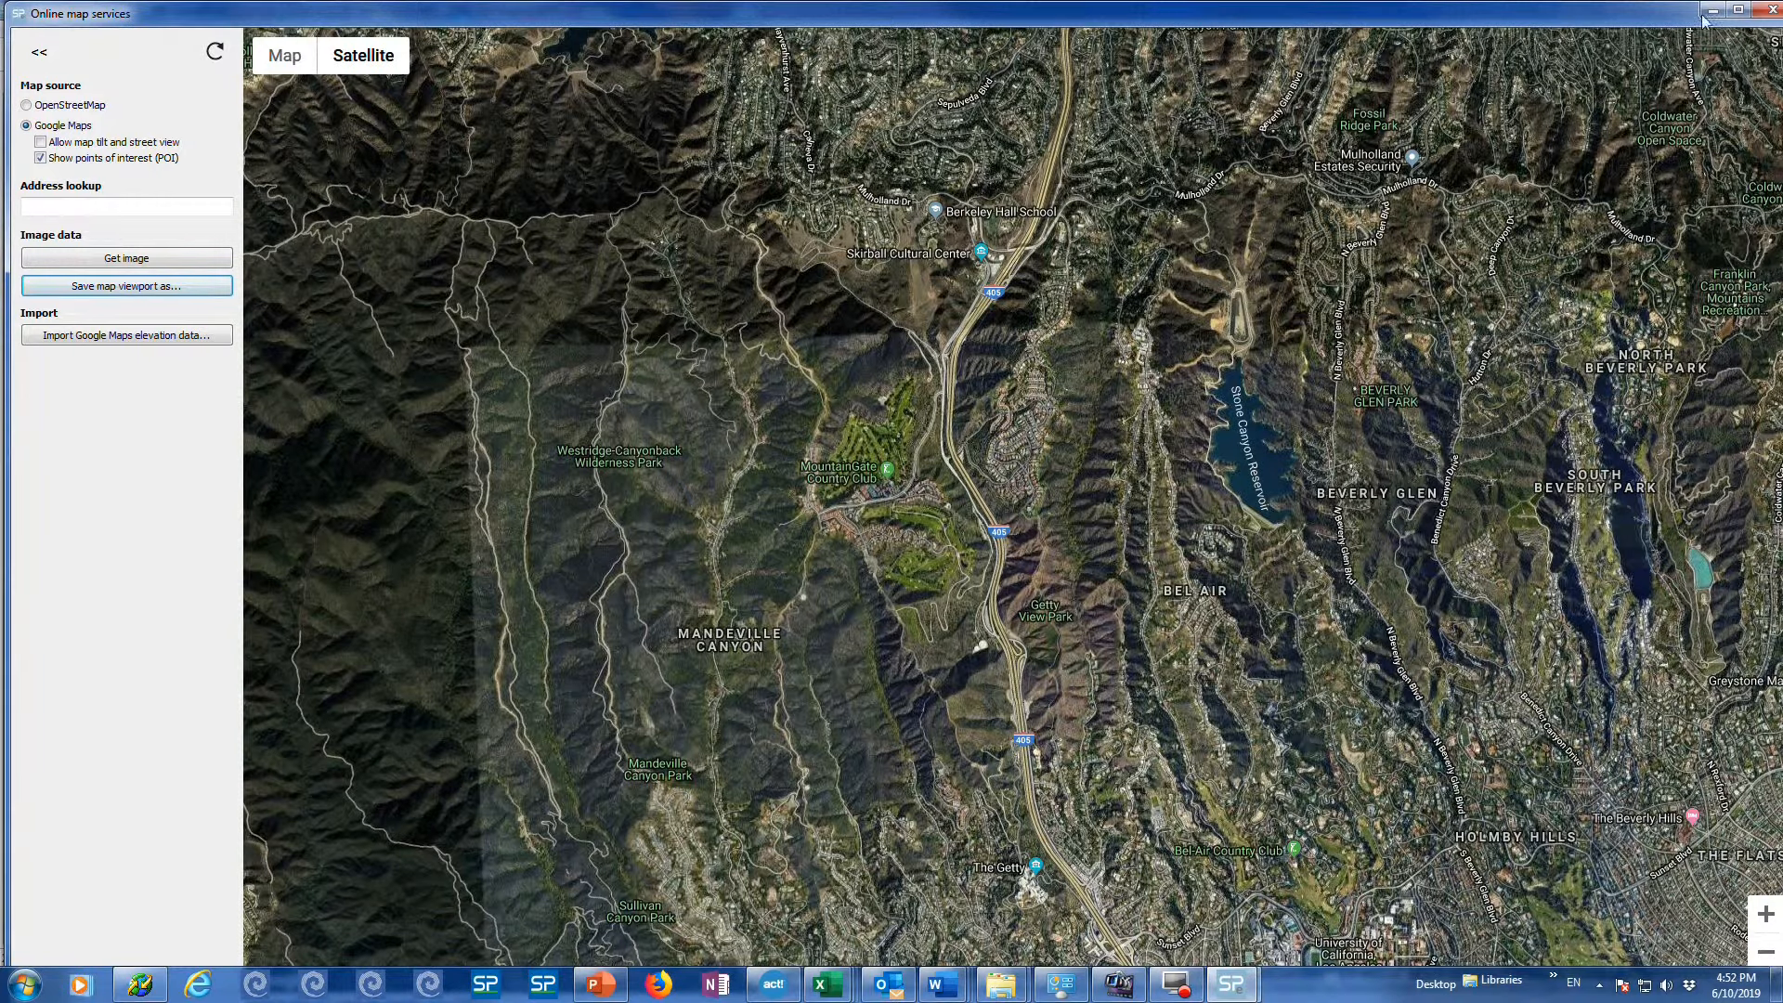
Return to the project editor and check the saved satellite image against the imported roads
click(1711, 11)
scroll(656, 435, down, 1)
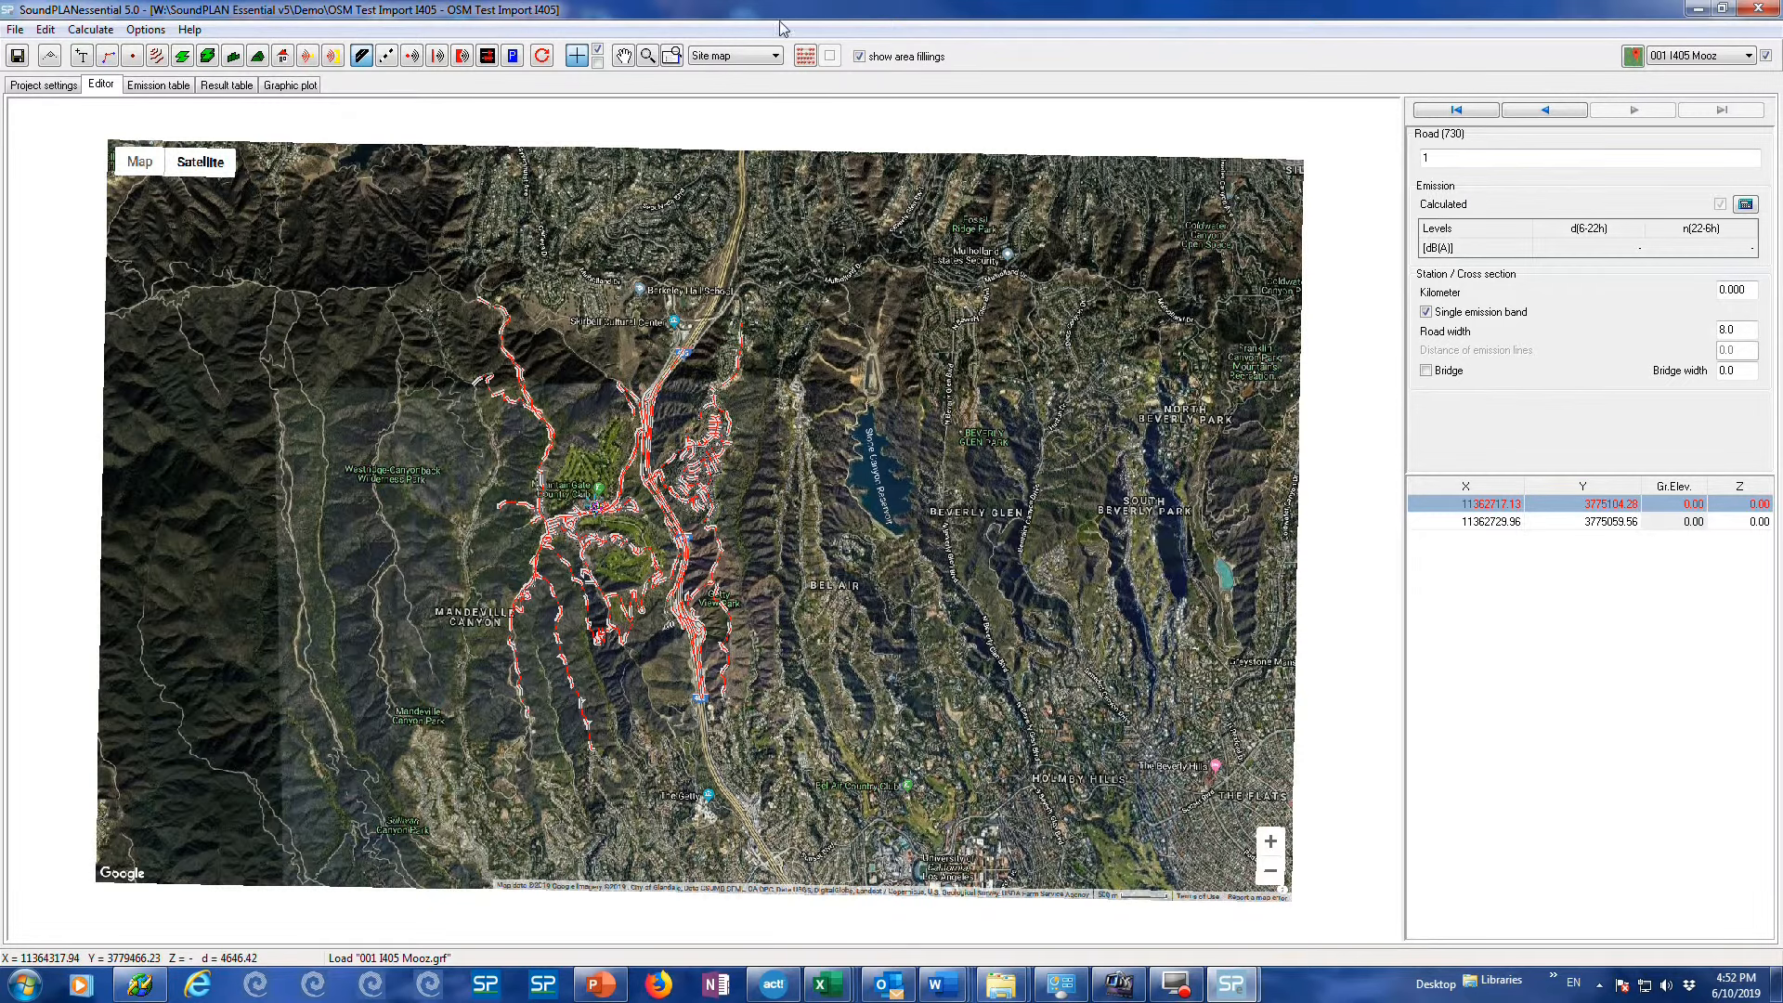
click(740, 56)
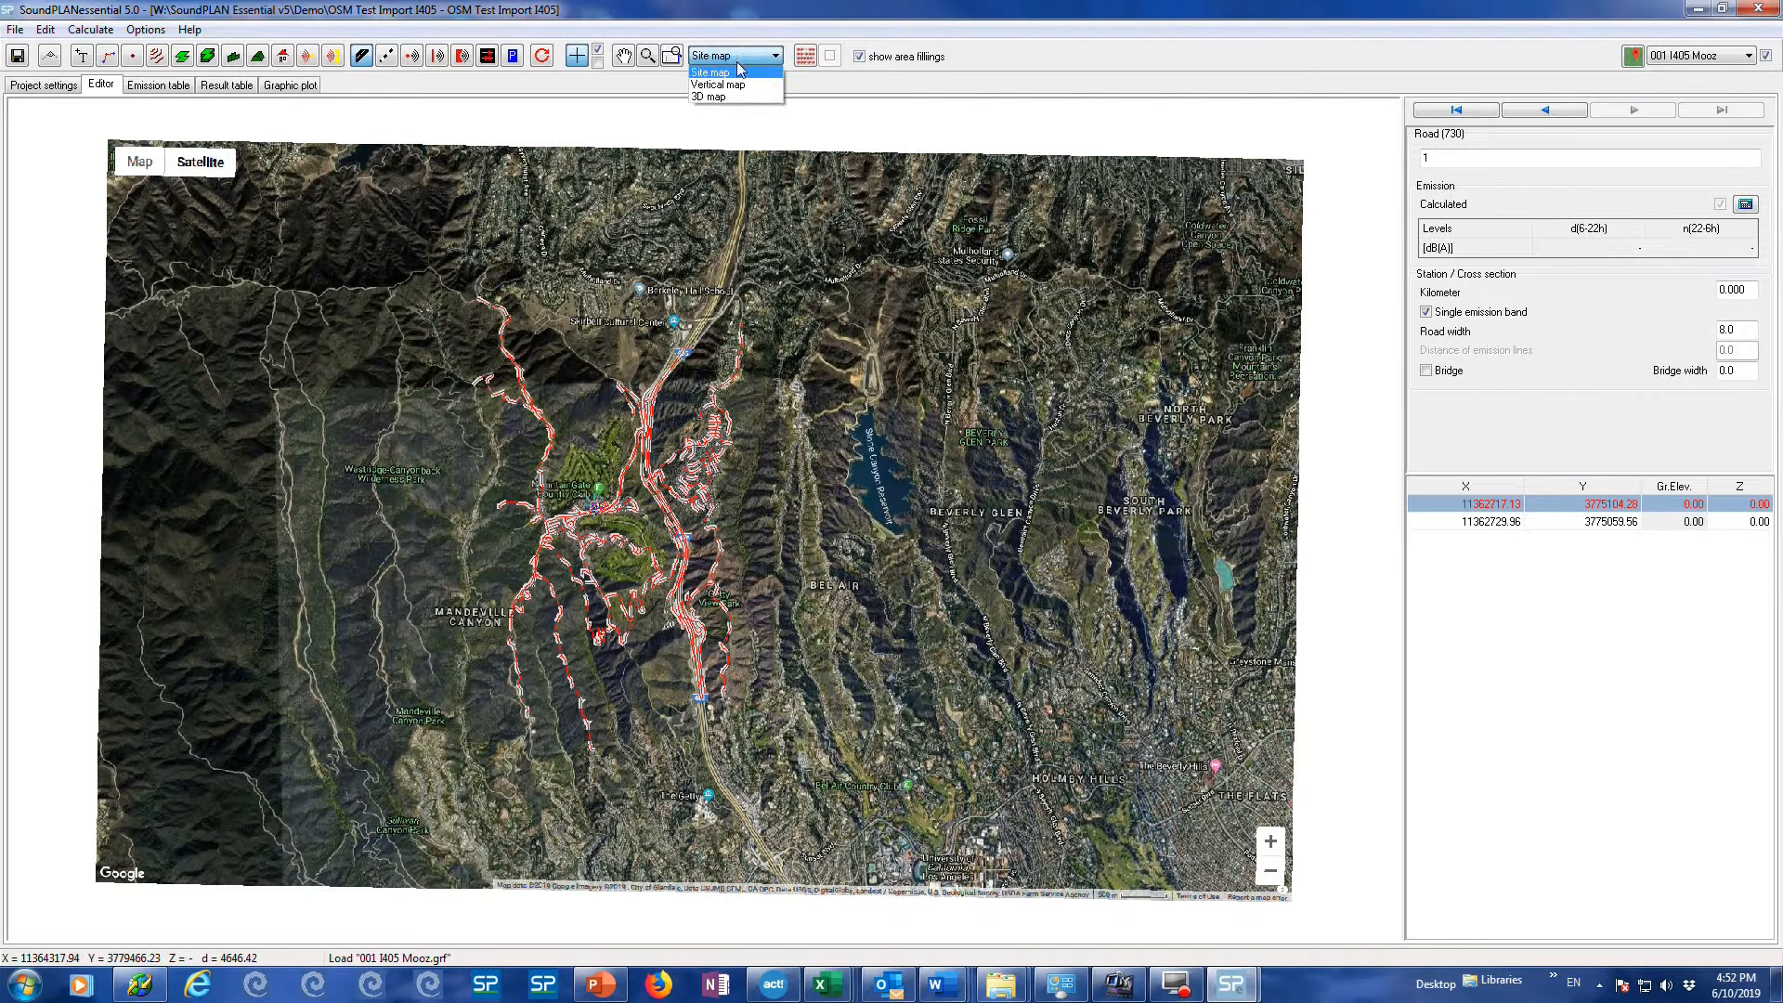
click(1618, 63)
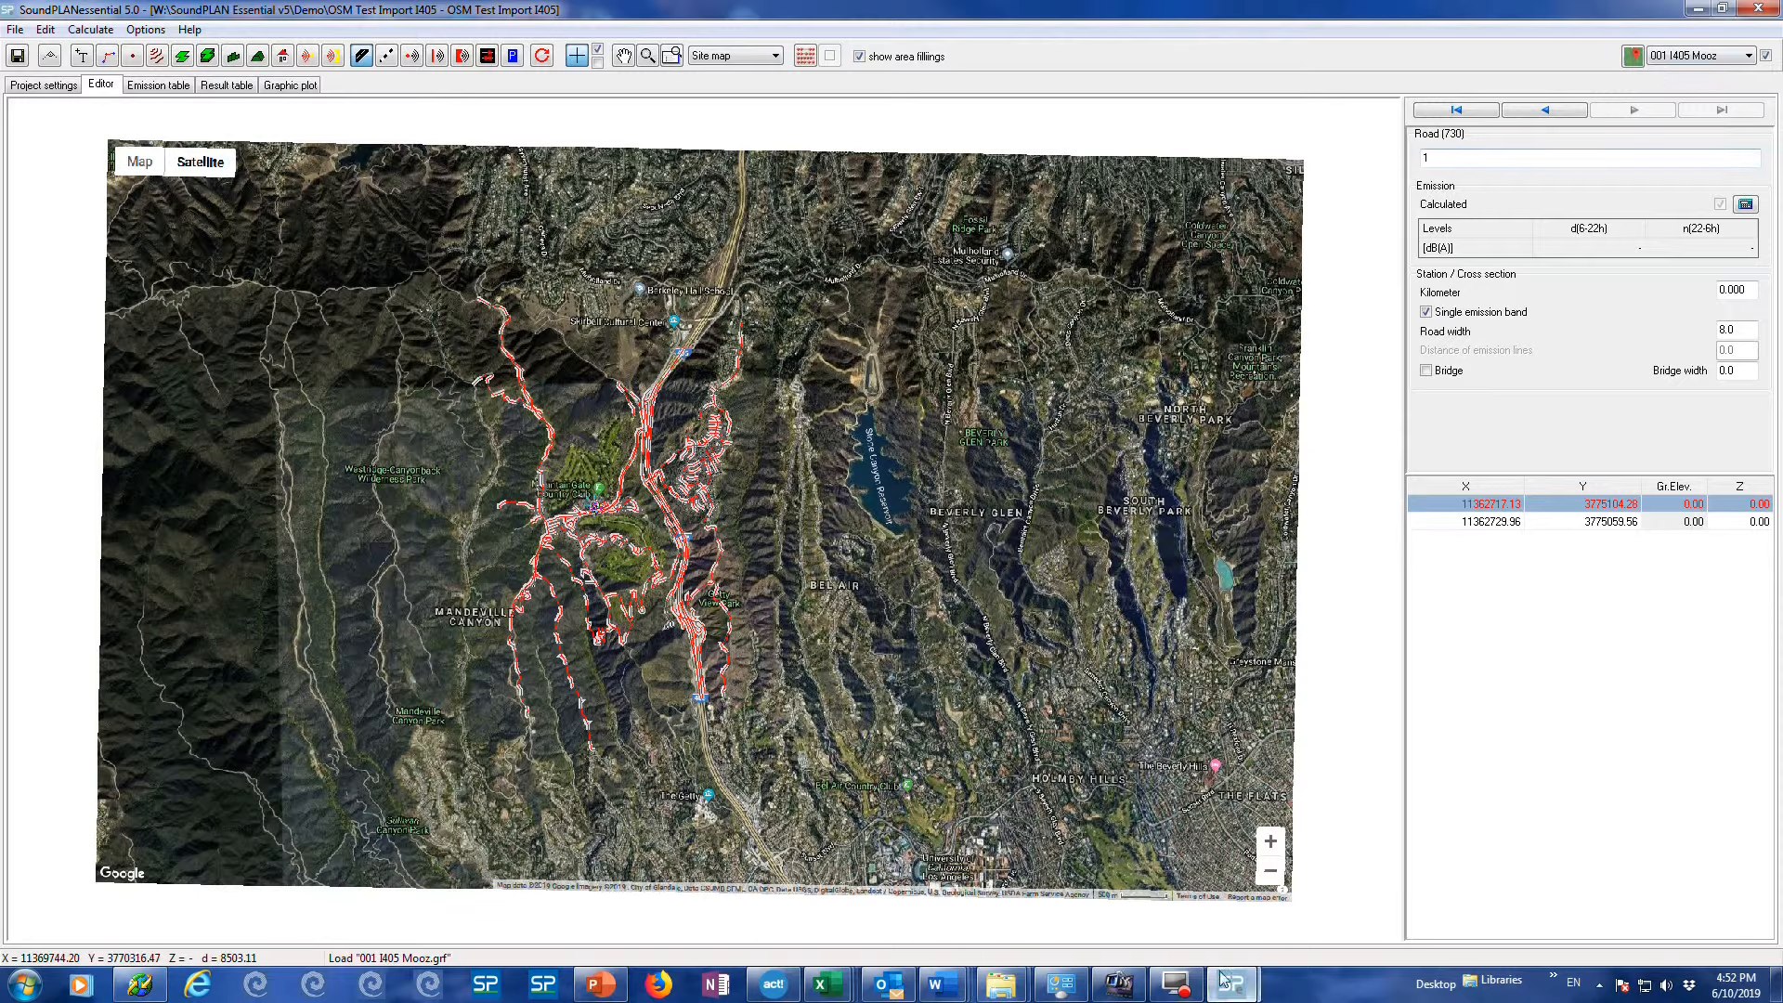
Reopen the online map window and import Google Maps elevation data for the I 405 section around Skirball and Sepulveda Pass
mouse_move(1227, 982)
click(1309, 875)
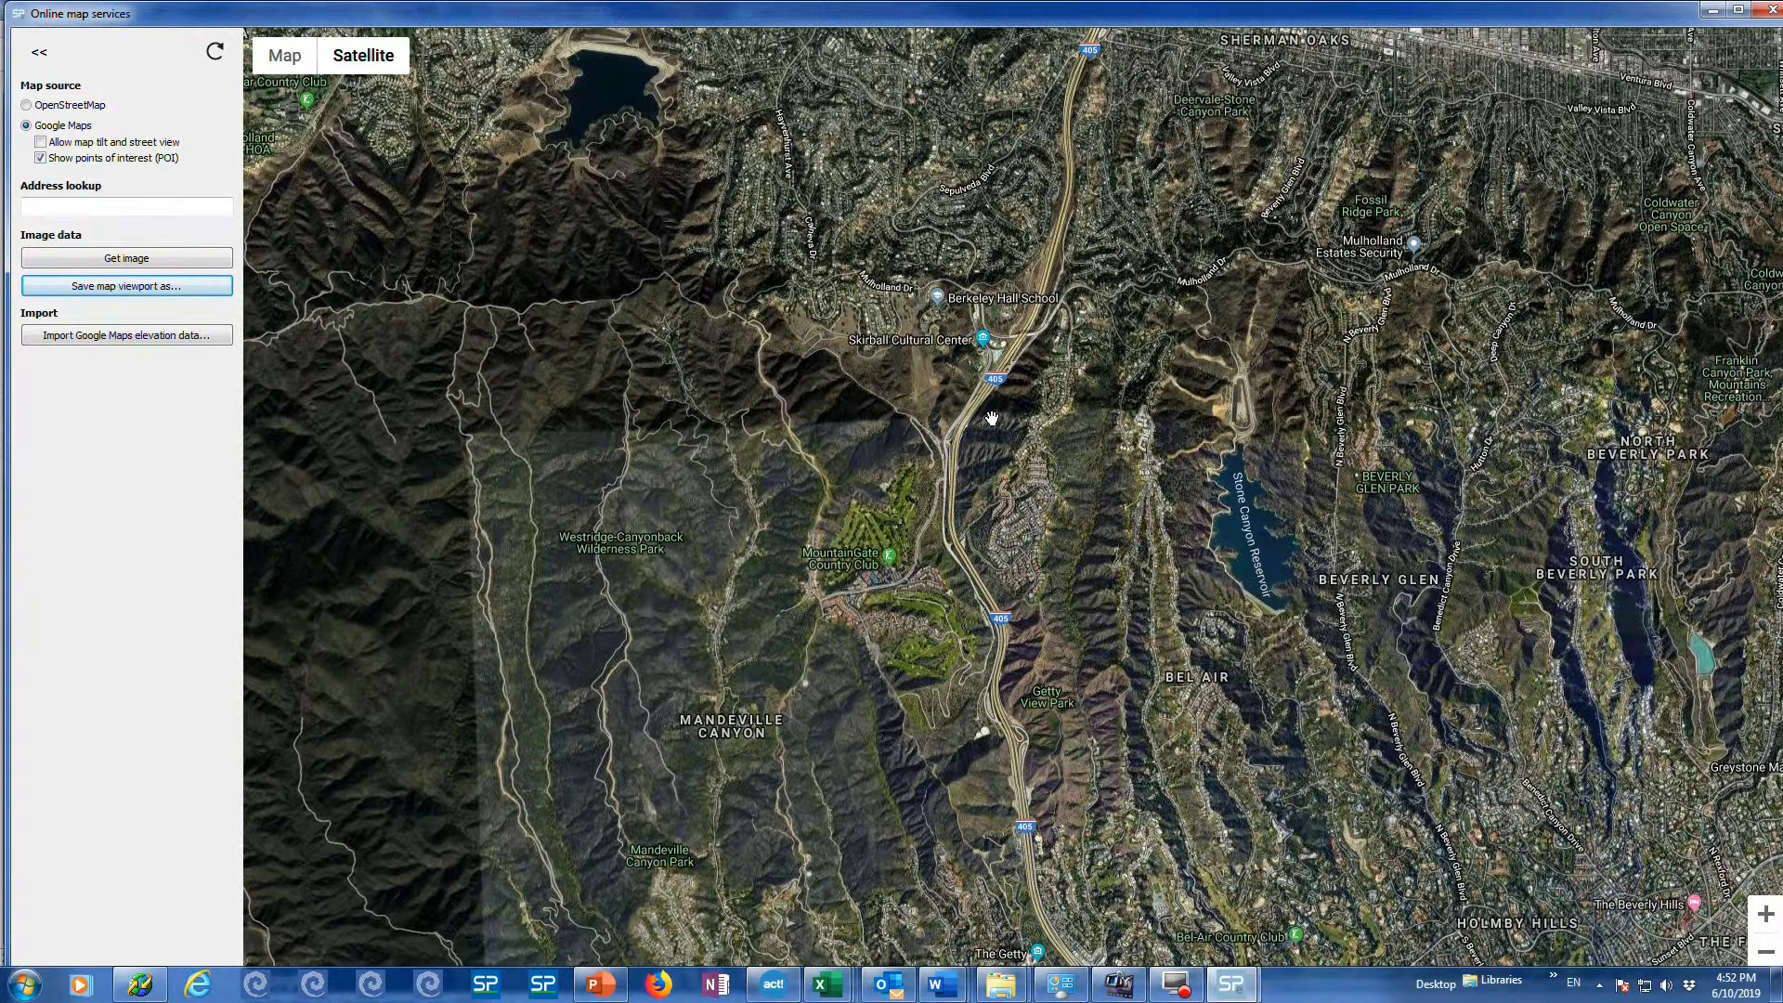
scroll(990, 334, up, 2)
drag(996, 366, 1027, 529)
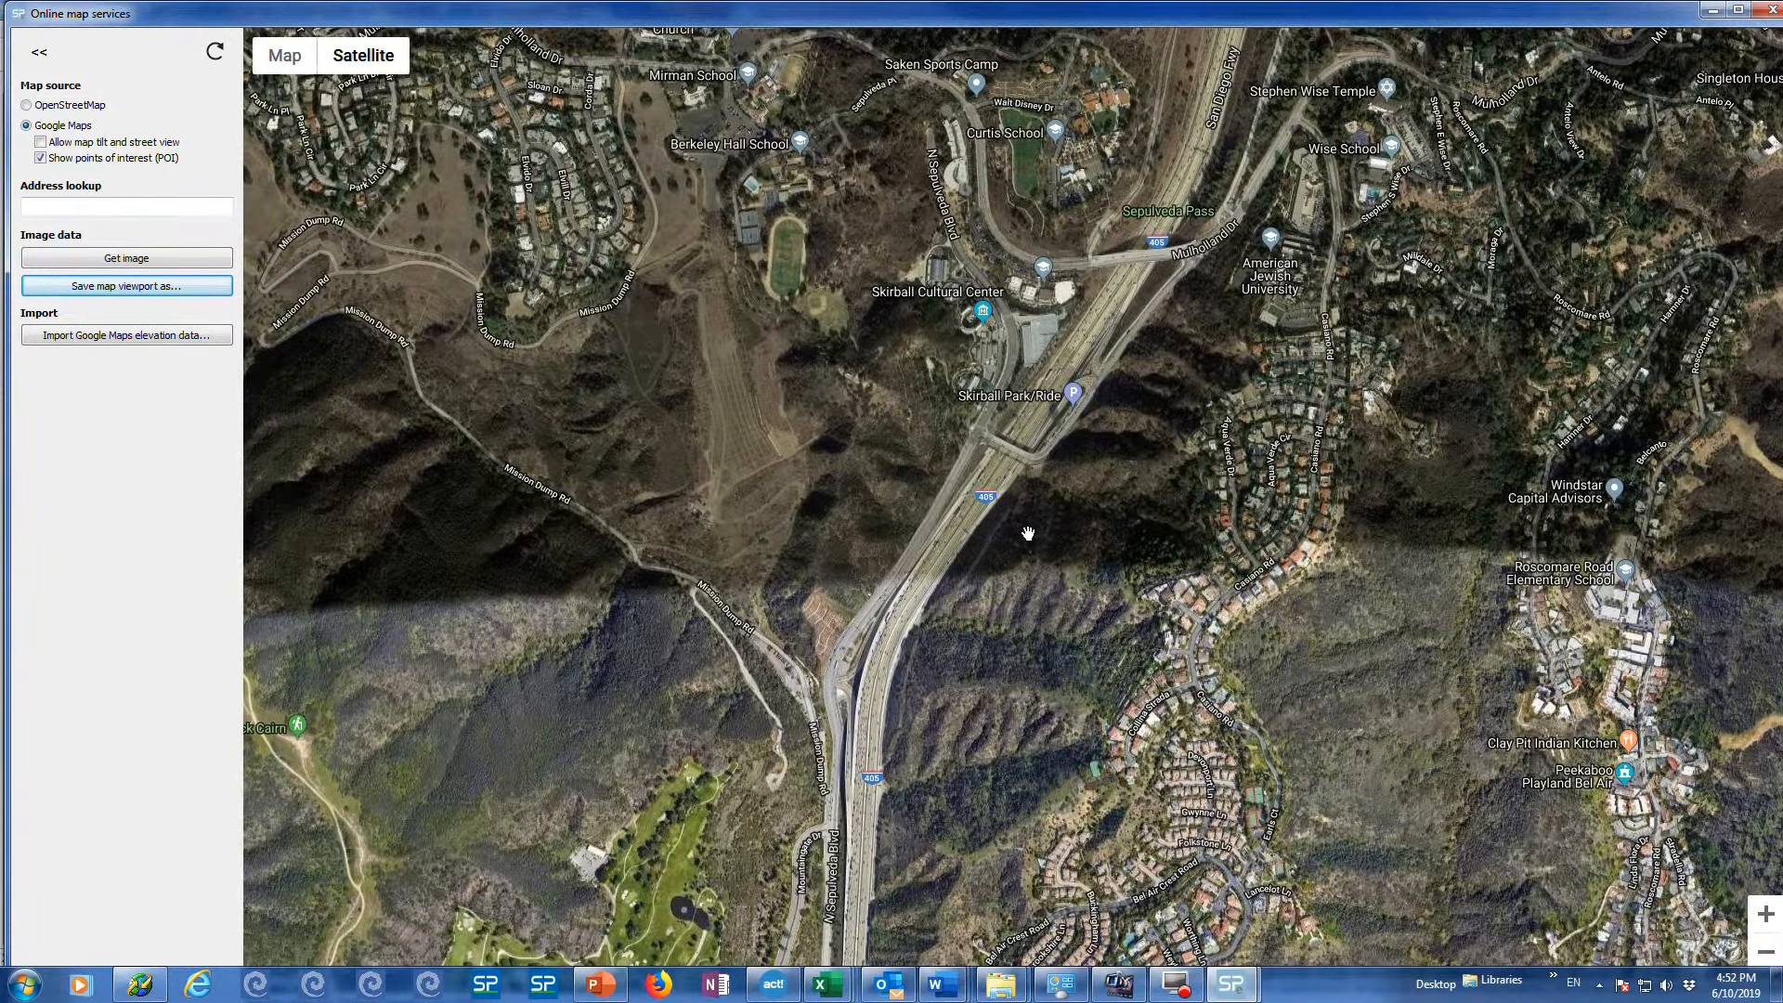
click(119, 336)
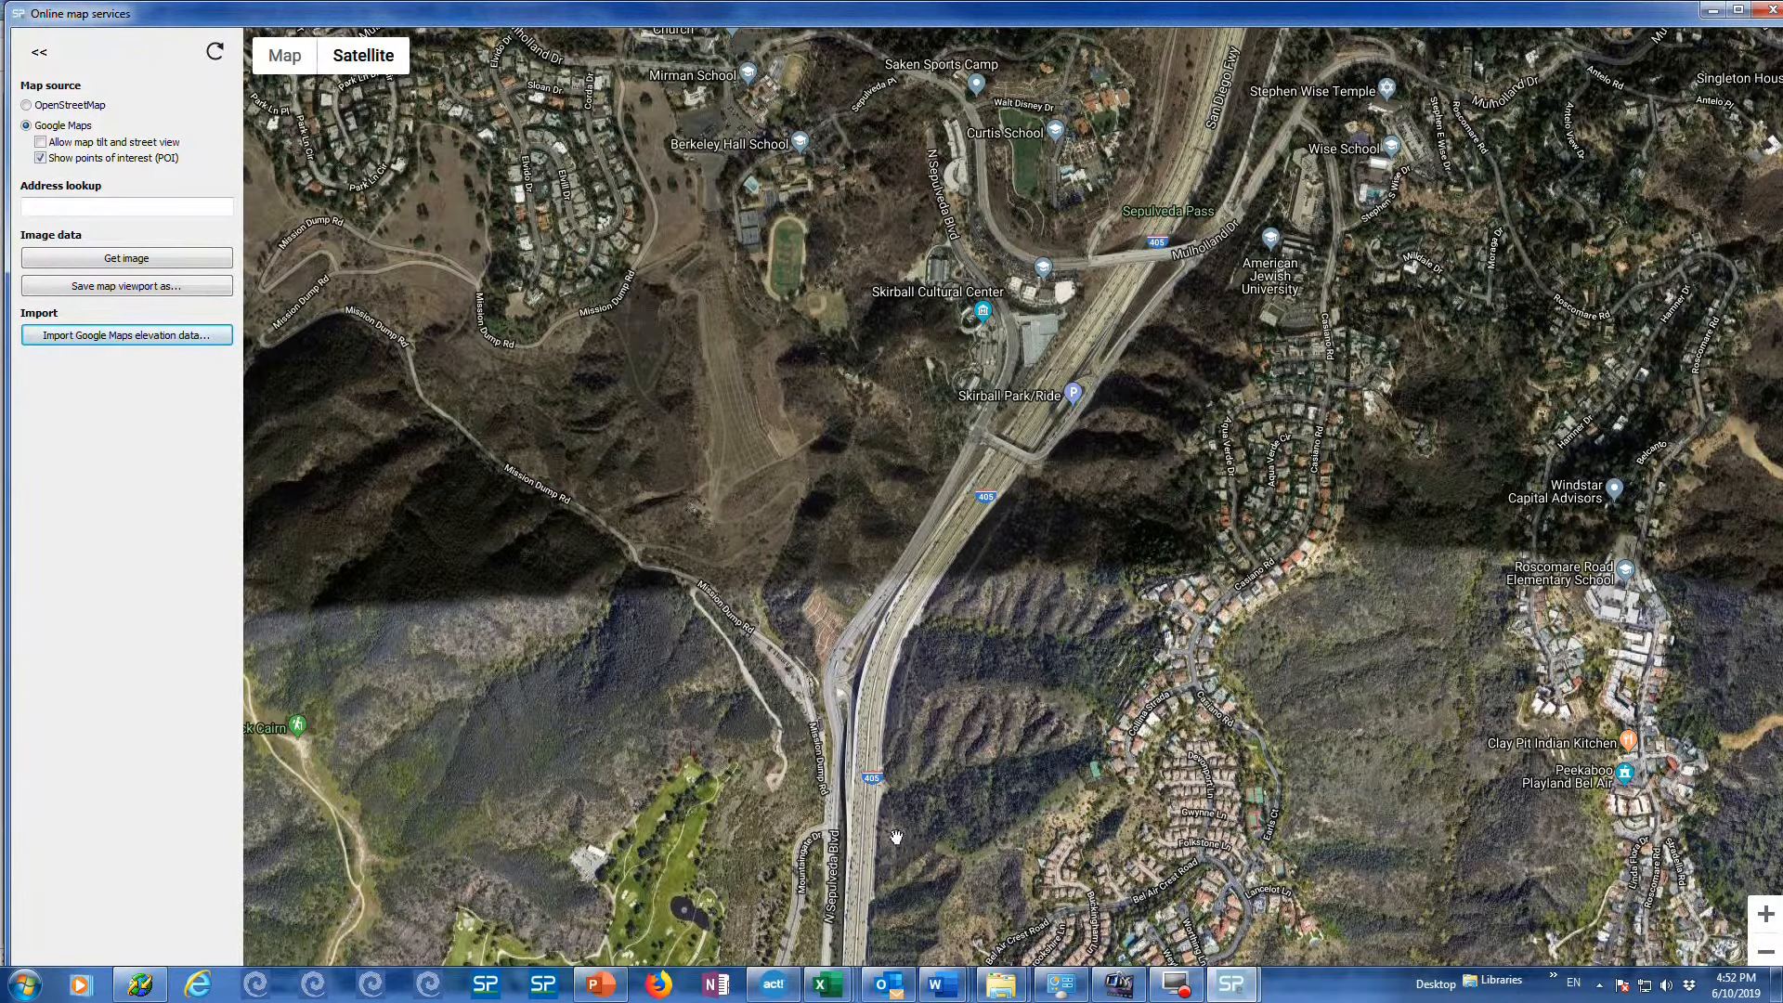
Import Google Maps elevation data for the MountainGate and Leo Baeck Temple sections farther south, and close the online map window
drag(873, 938, 955, 106)
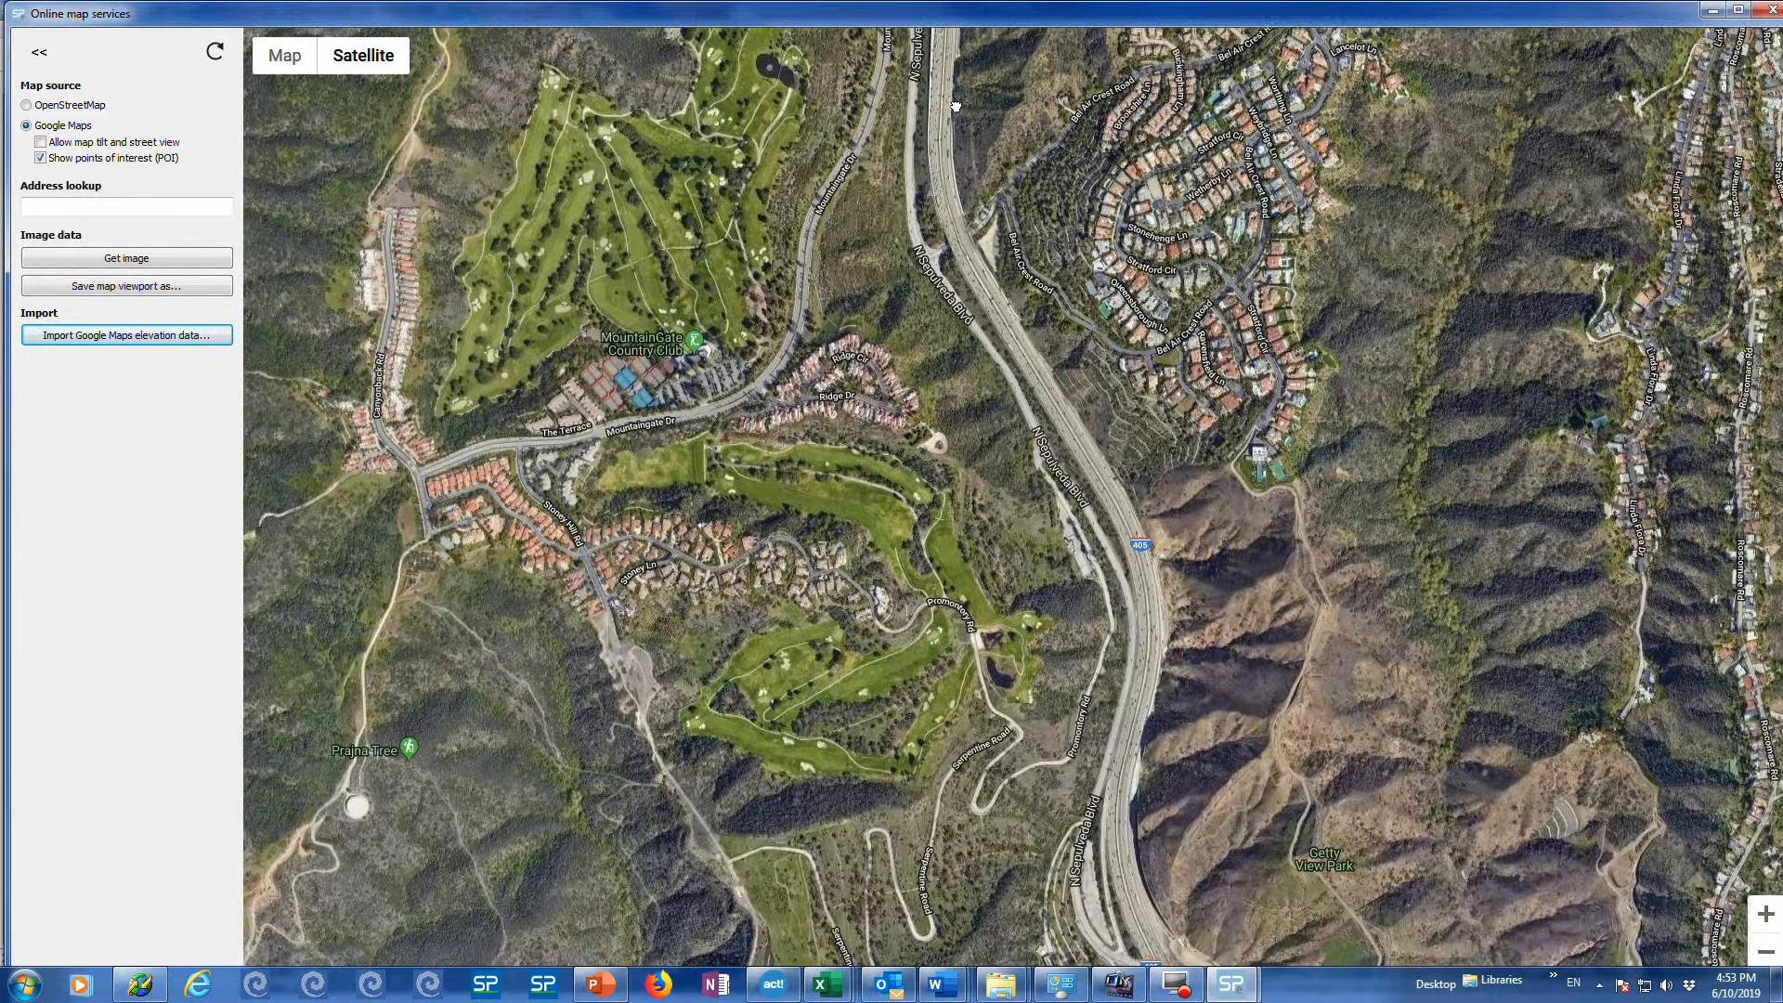
click(111, 336)
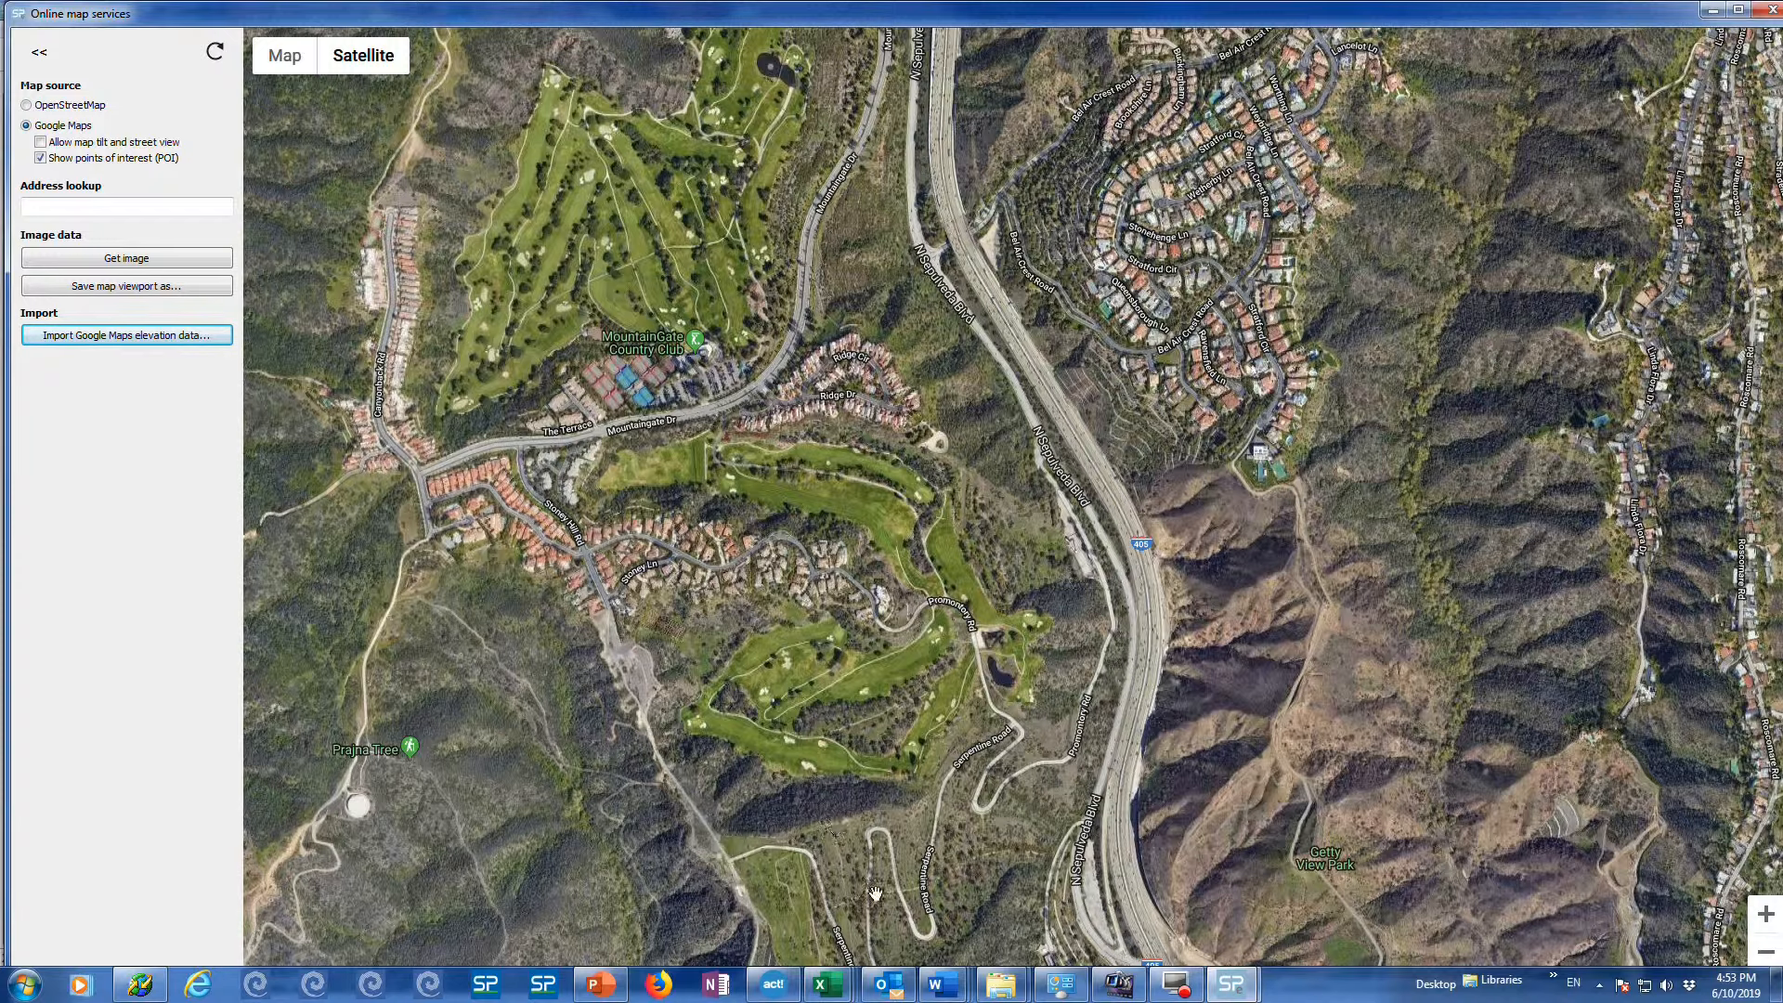
drag(1014, 920, 955, 36)
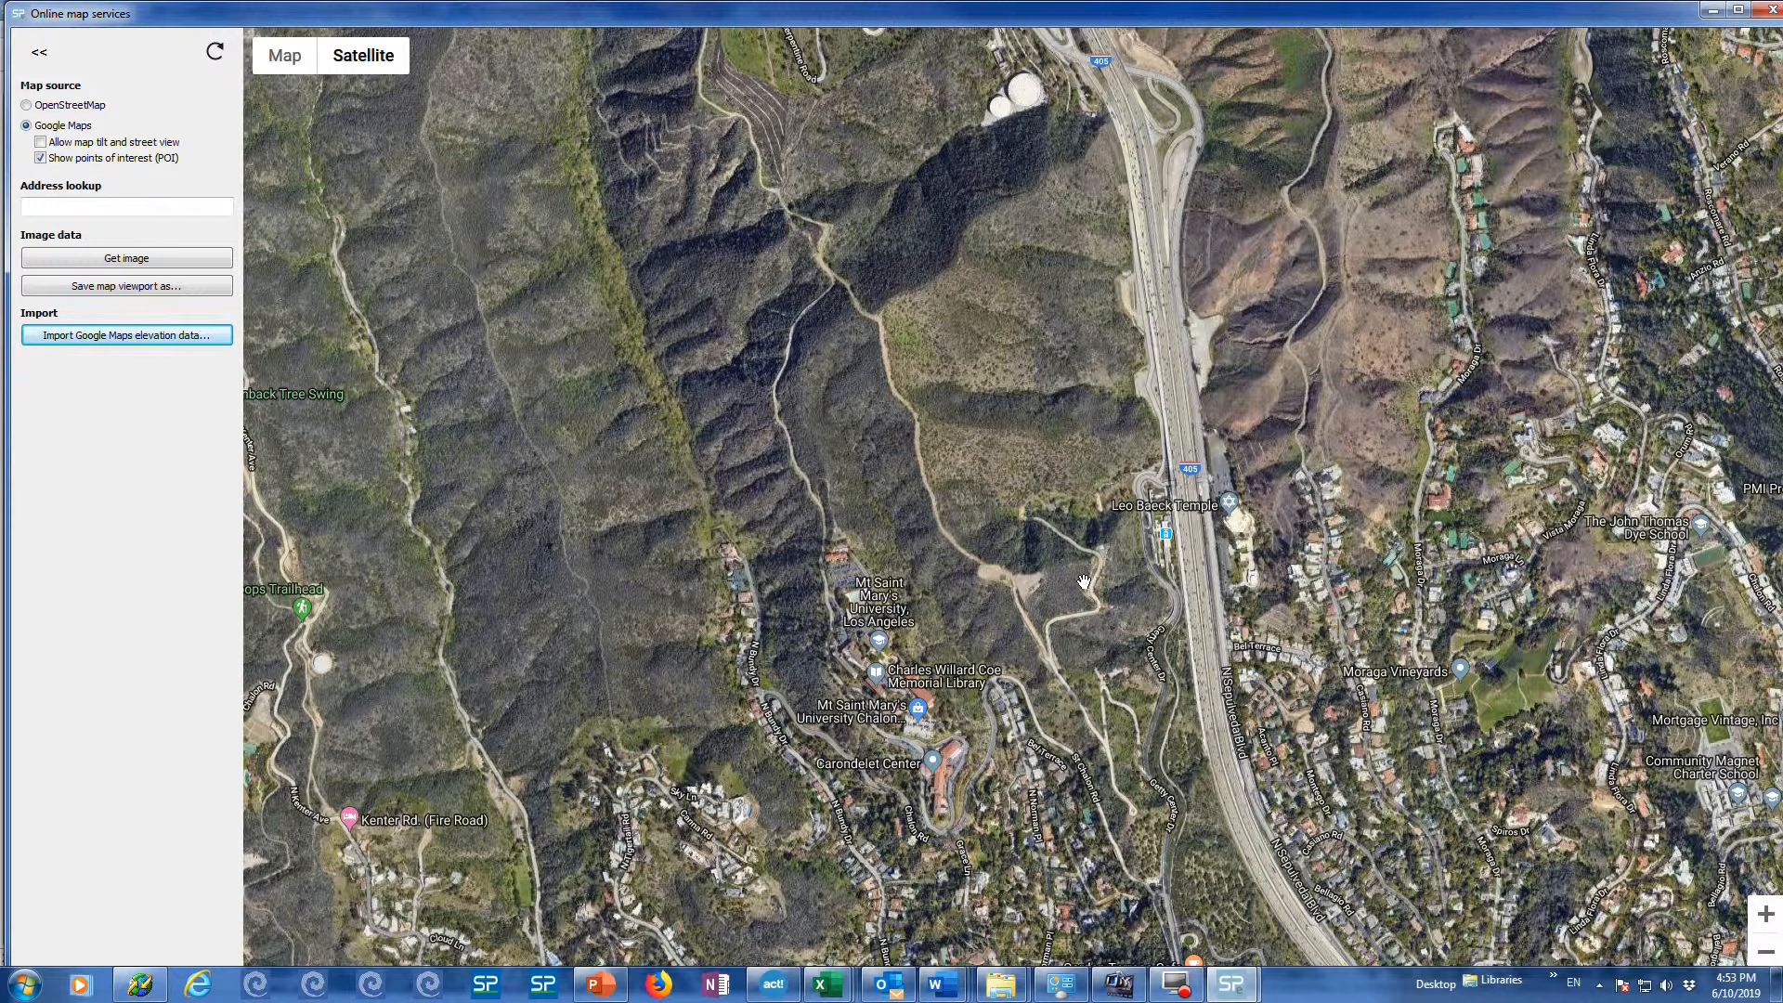
click(122, 335)
click(1767, 11)
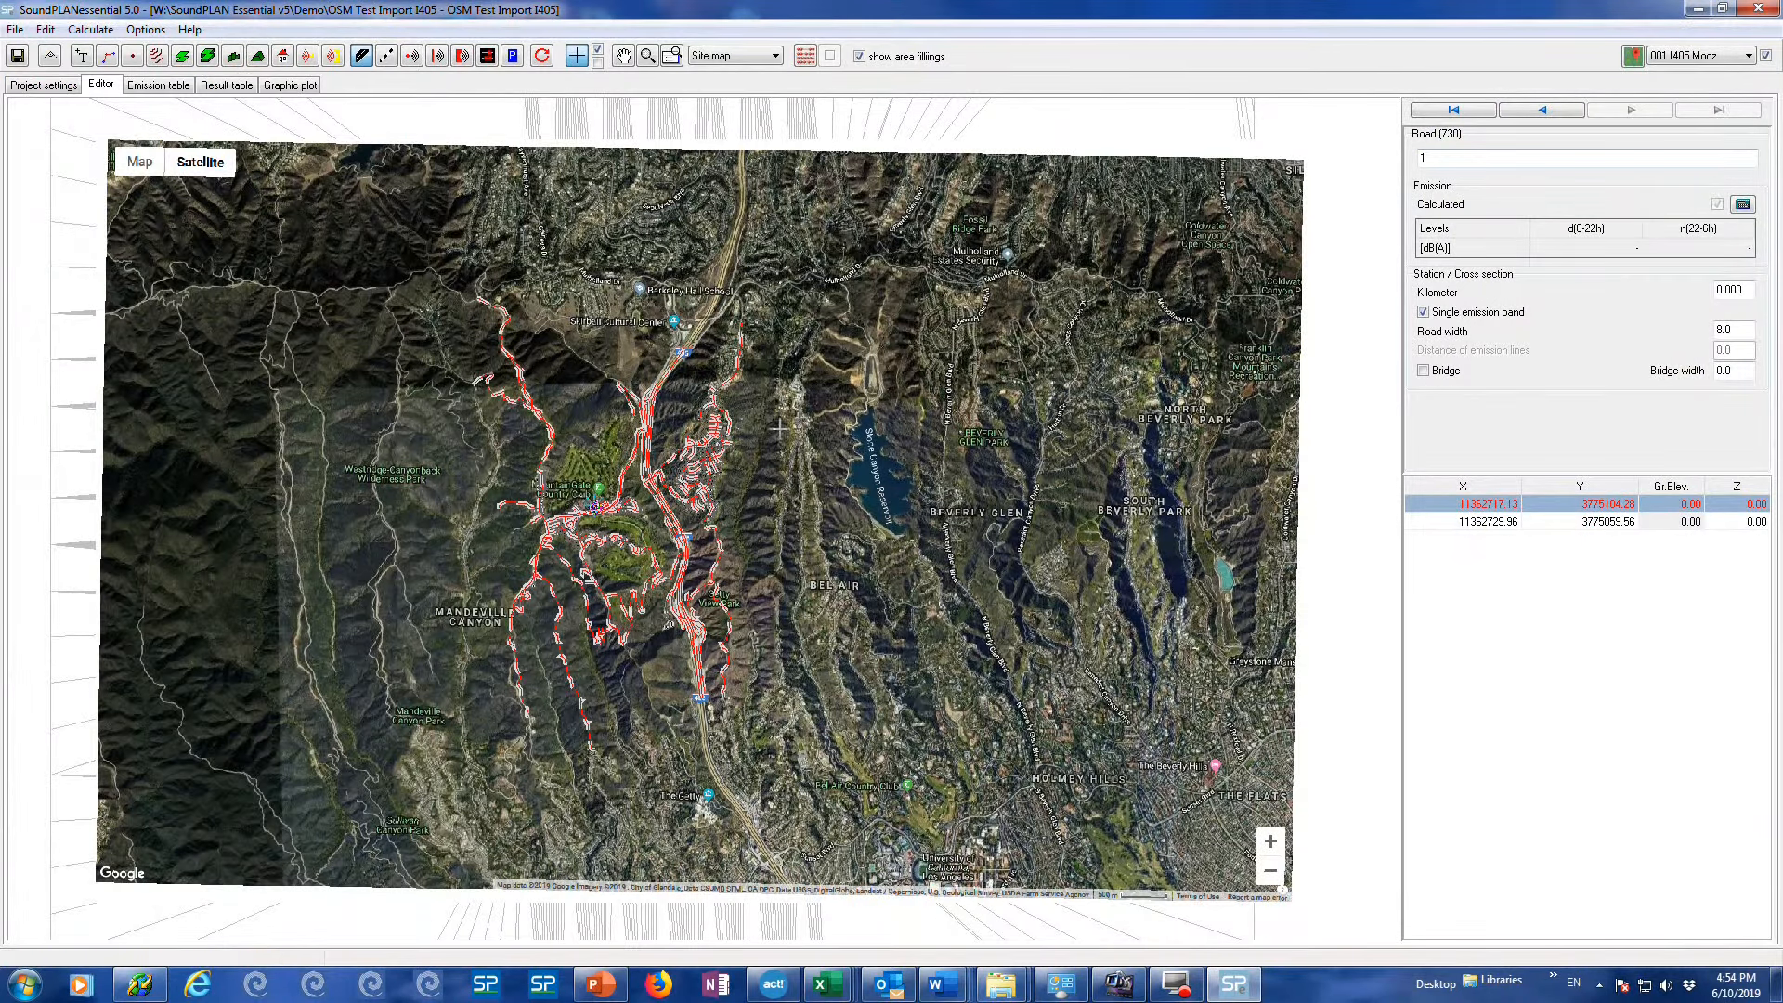
Show the project as a 3D map and examine the terrain along the I 405 near Getty View Park
click(739, 56)
click(719, 86)
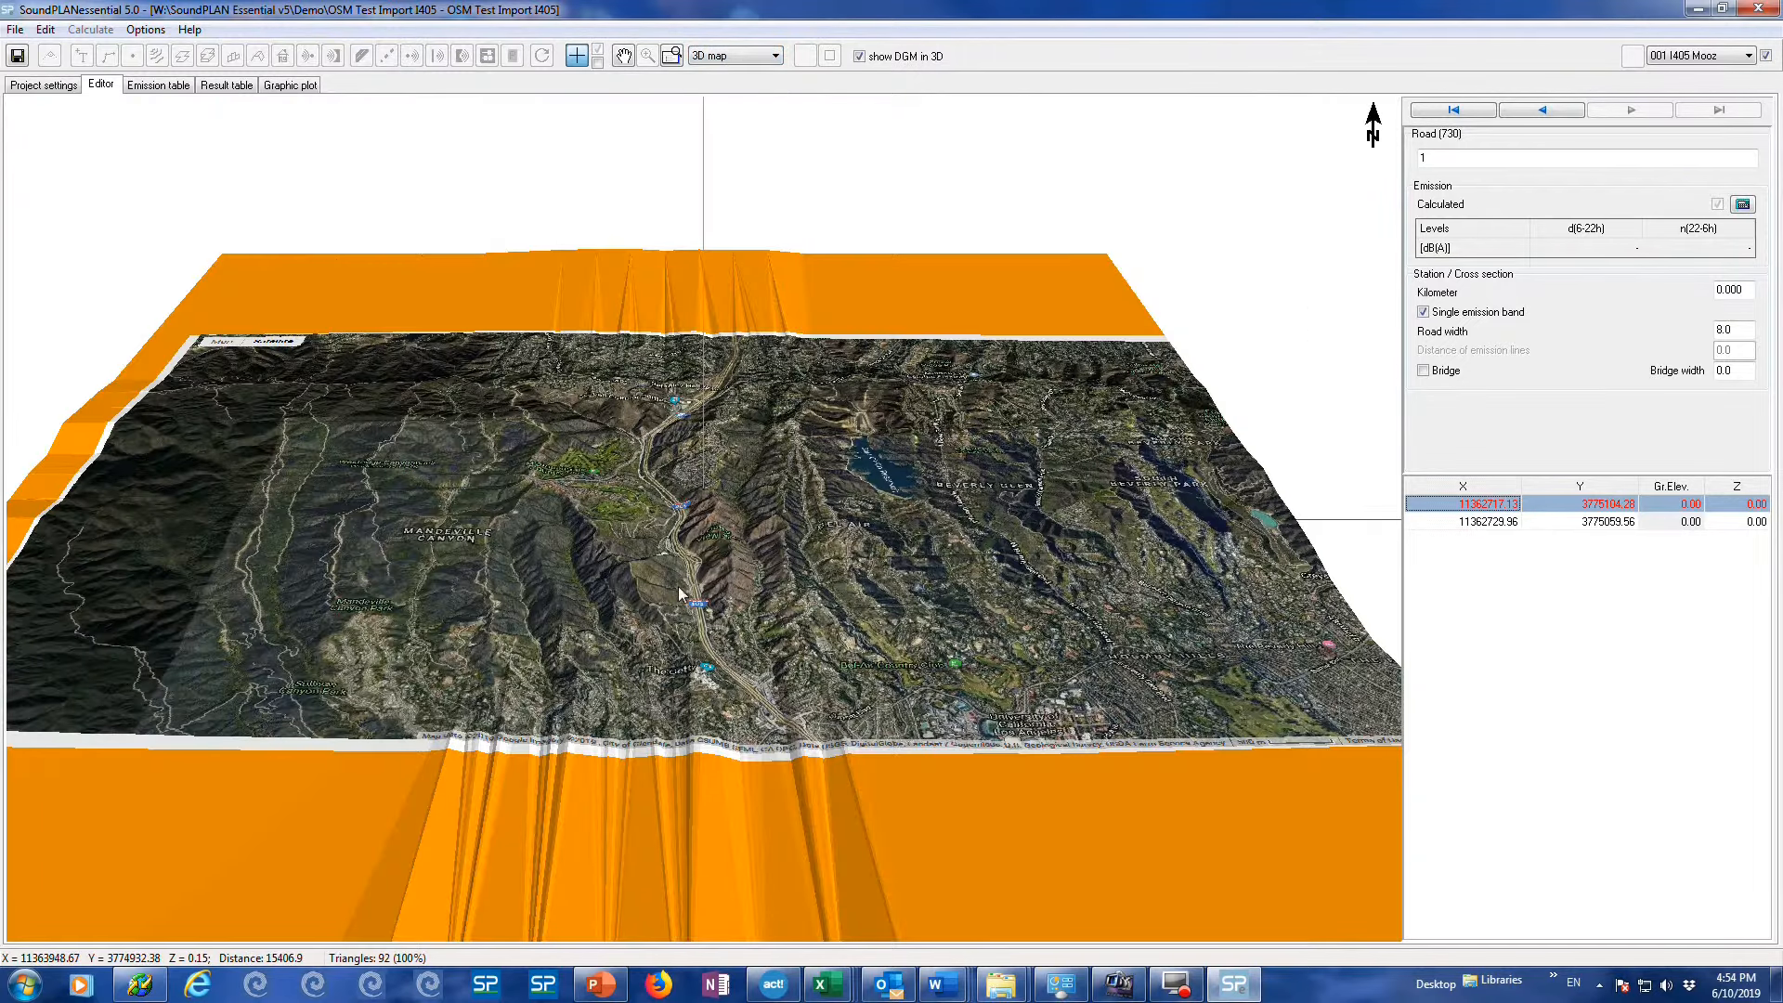
scroll(675, 555, up, 8)
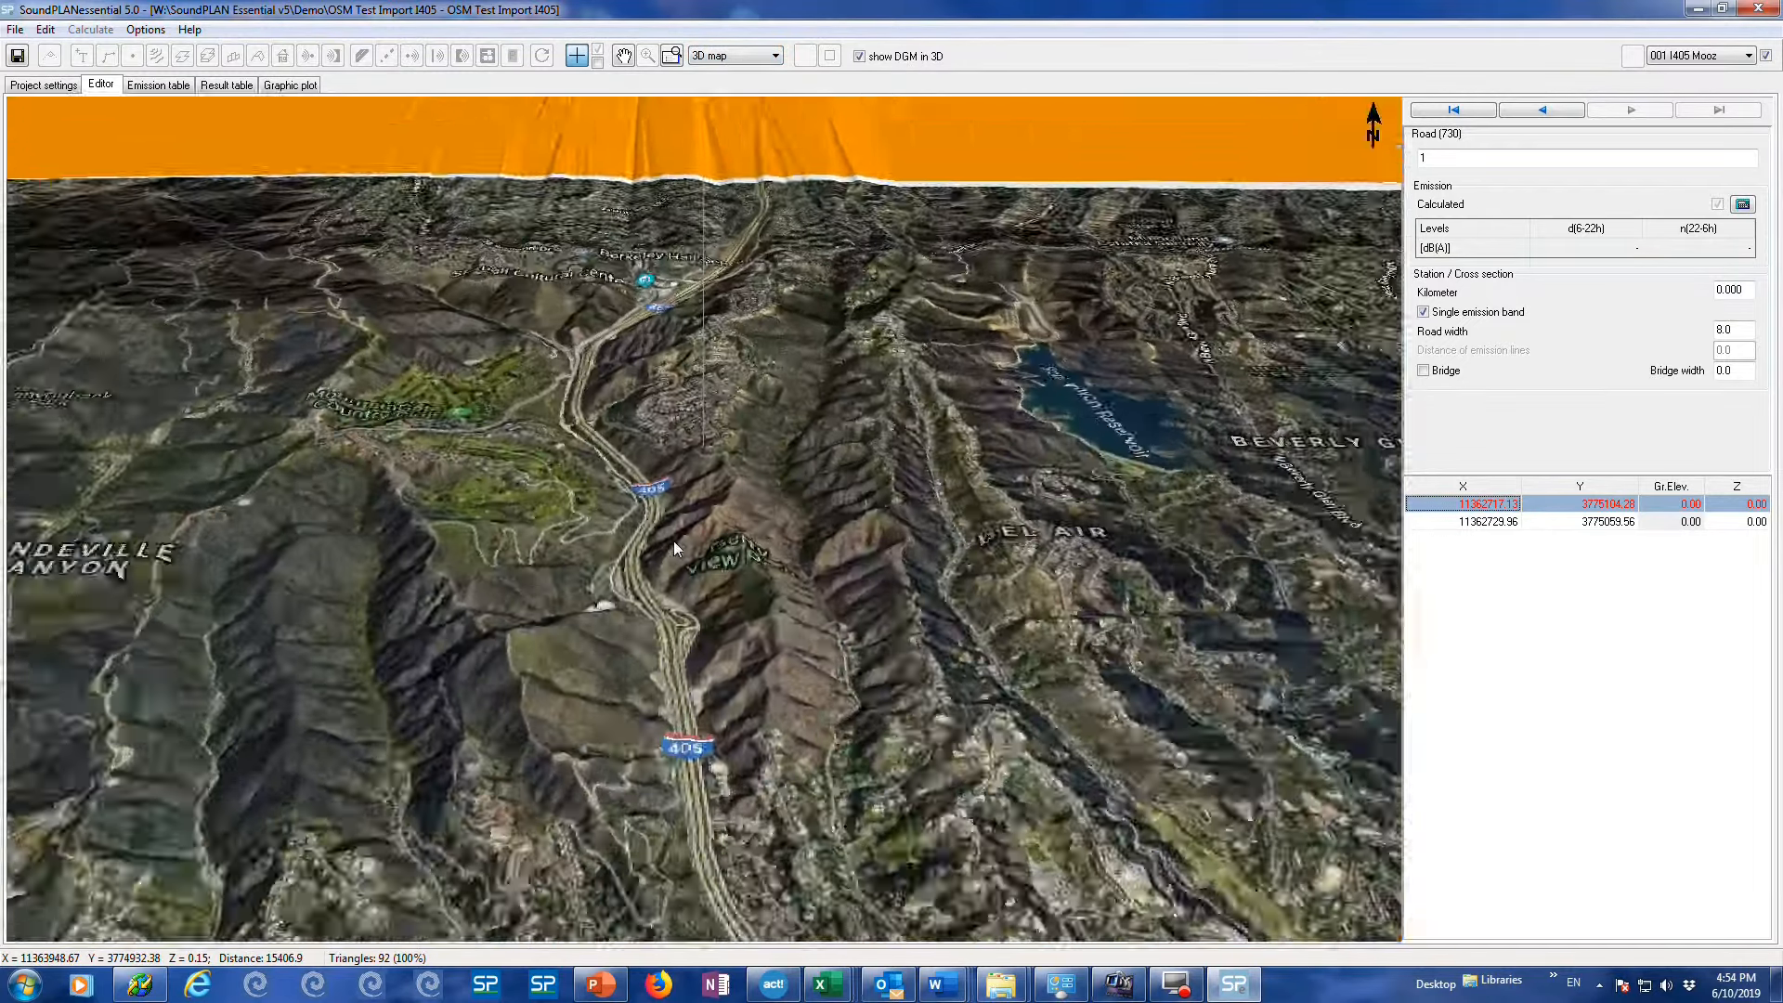
scroll(665, 533, up, 4)
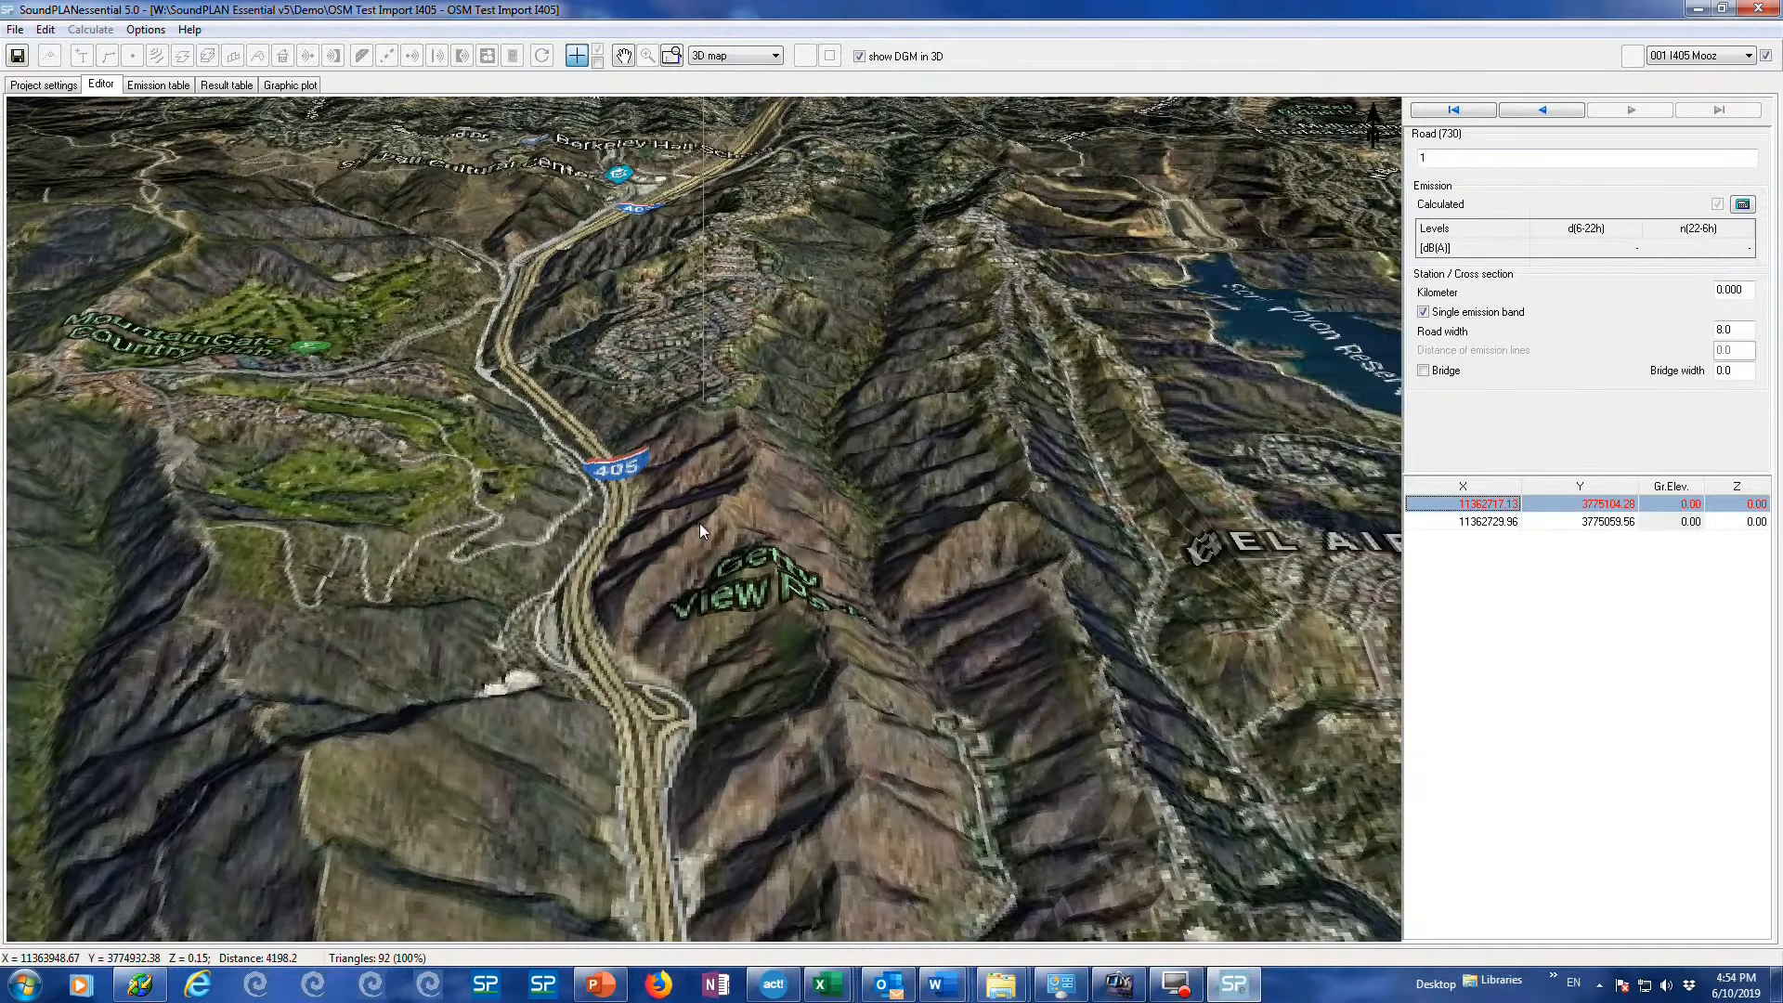
drag(699, 523, 831, 523)
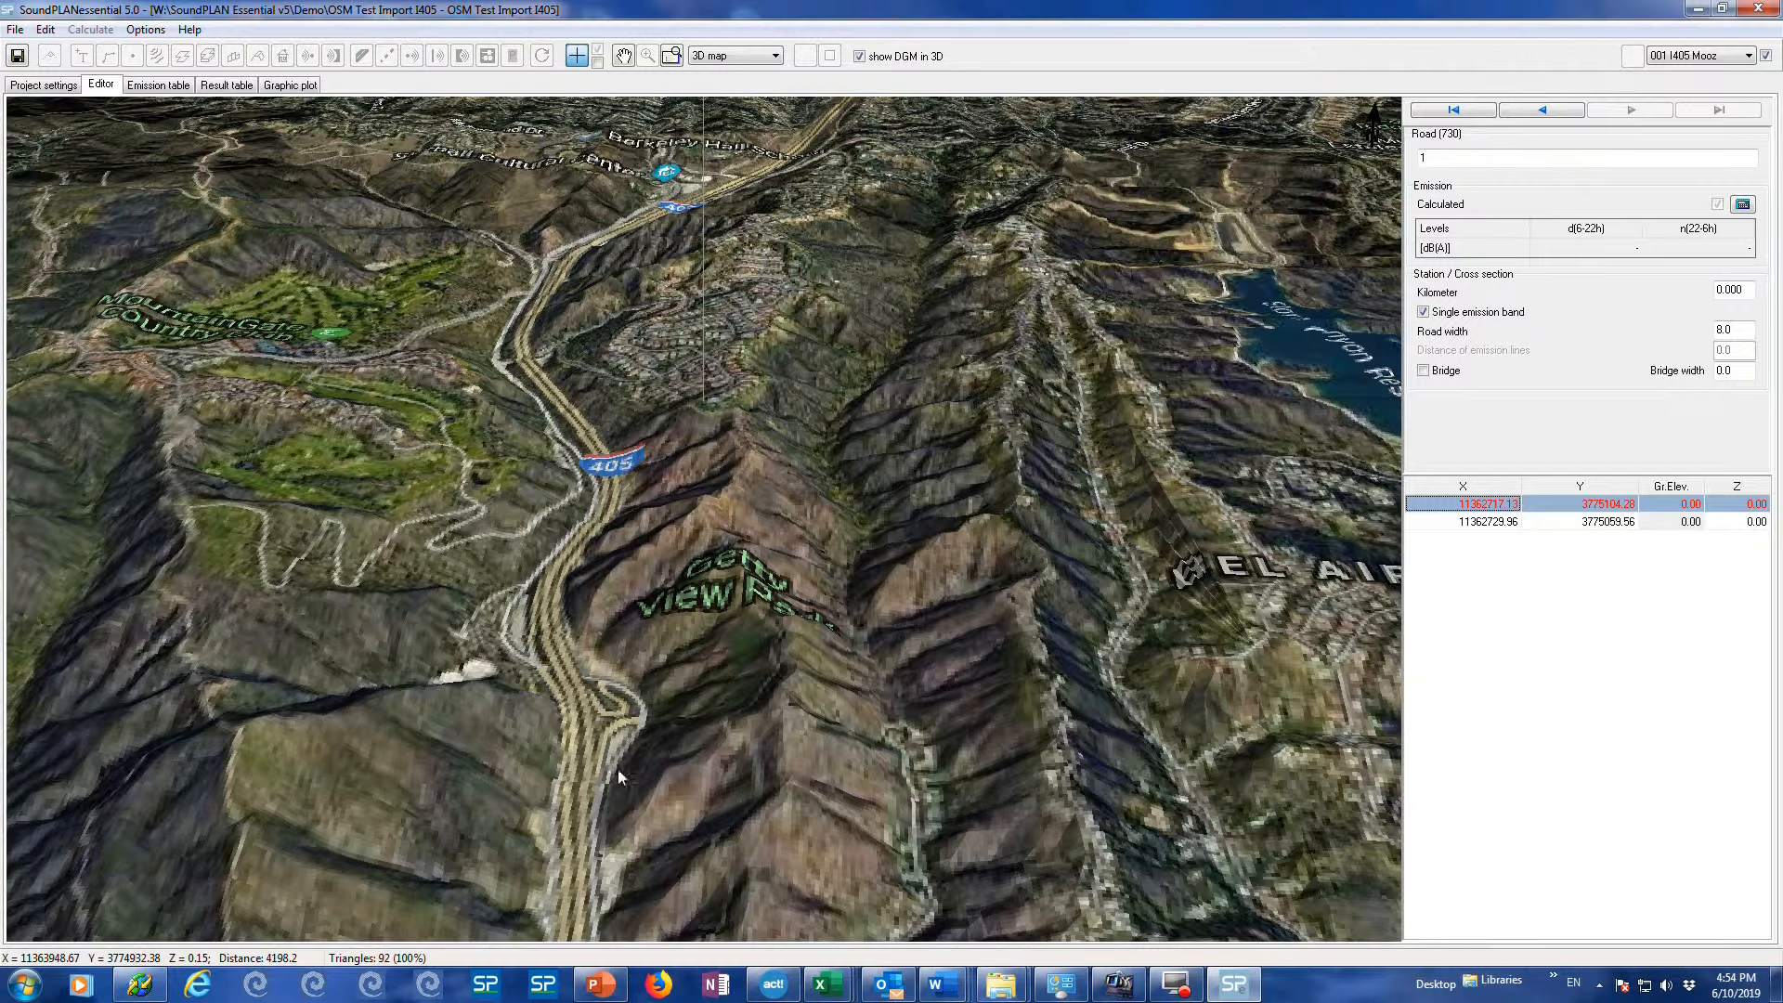
drag(621, 777, 462, 512)
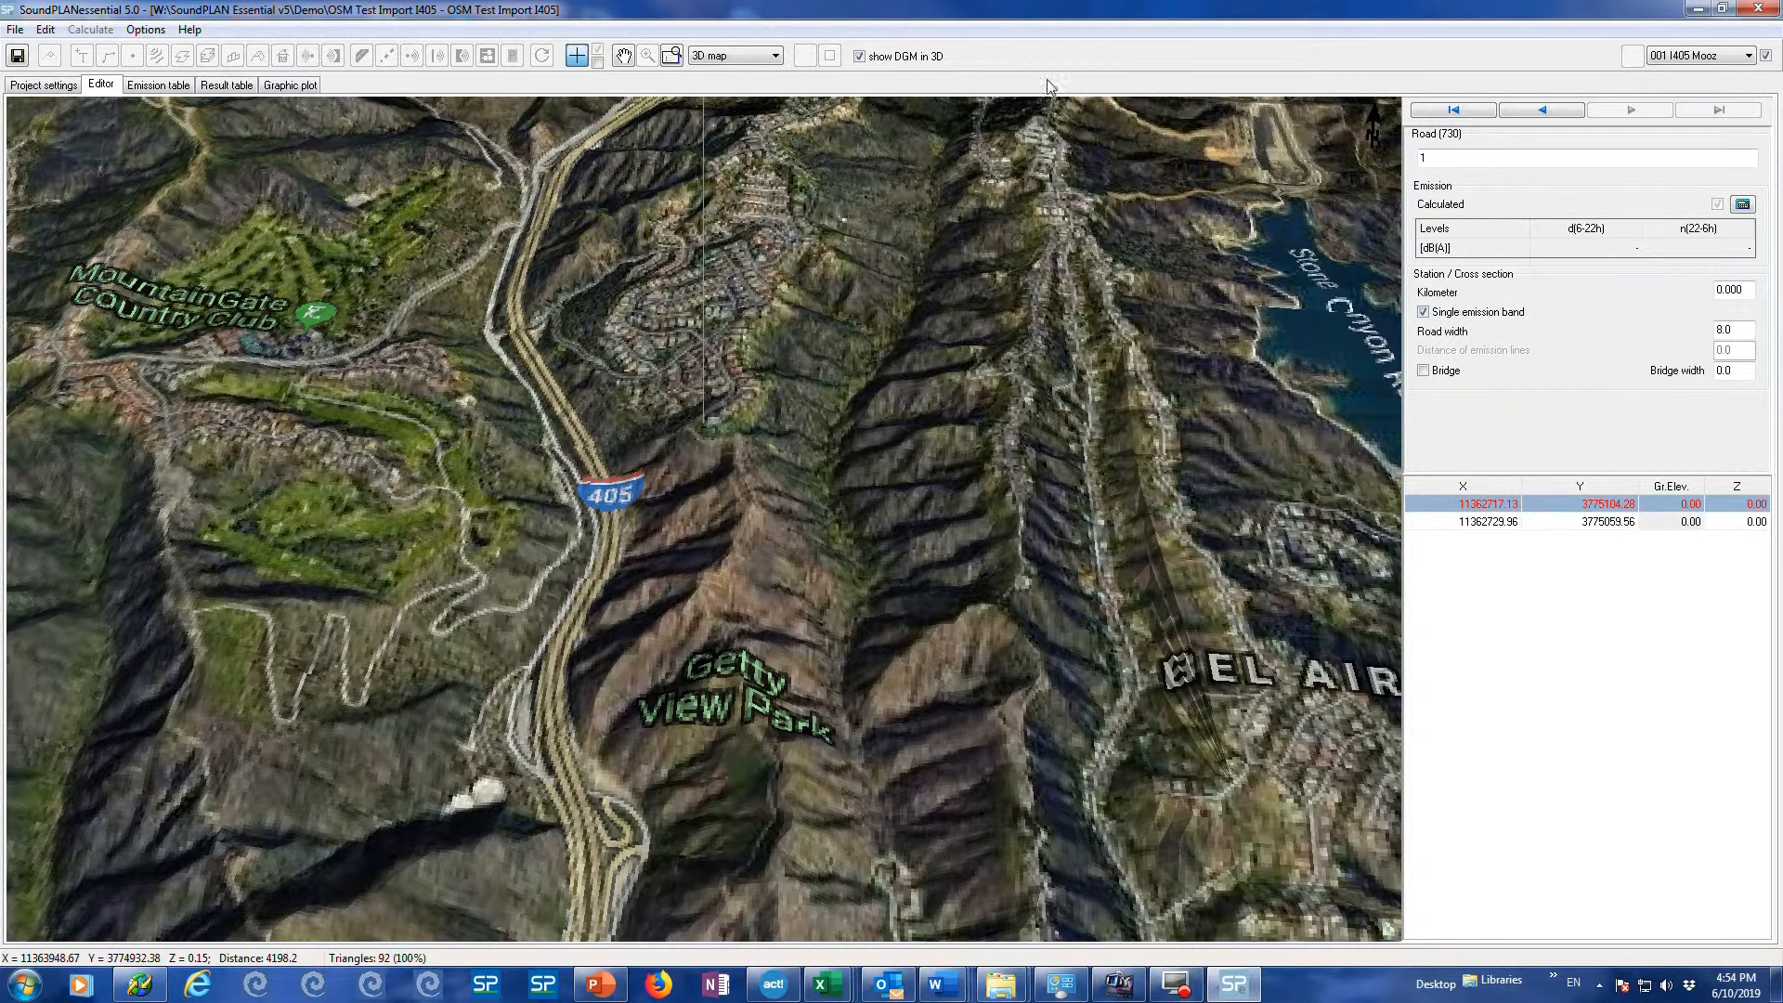
Return to the site map, select all road objects, and set them on the DGM
click(734, 57)
click(722, 82)
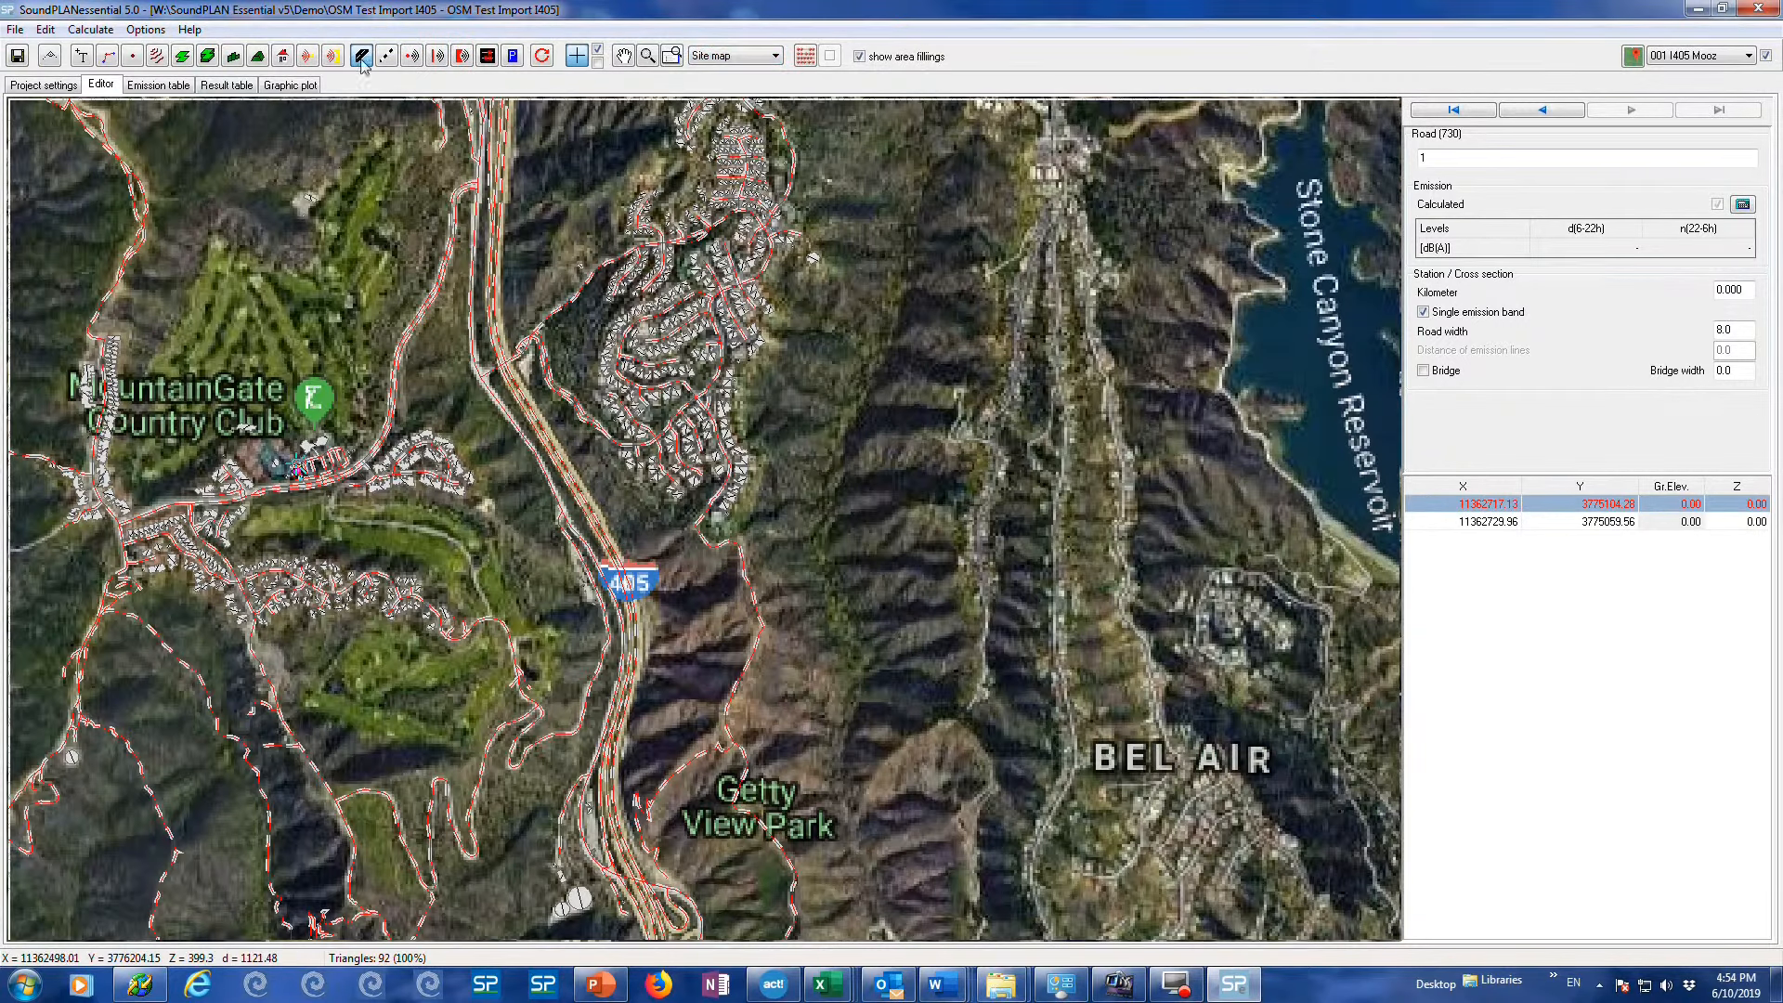
click(44, 28)
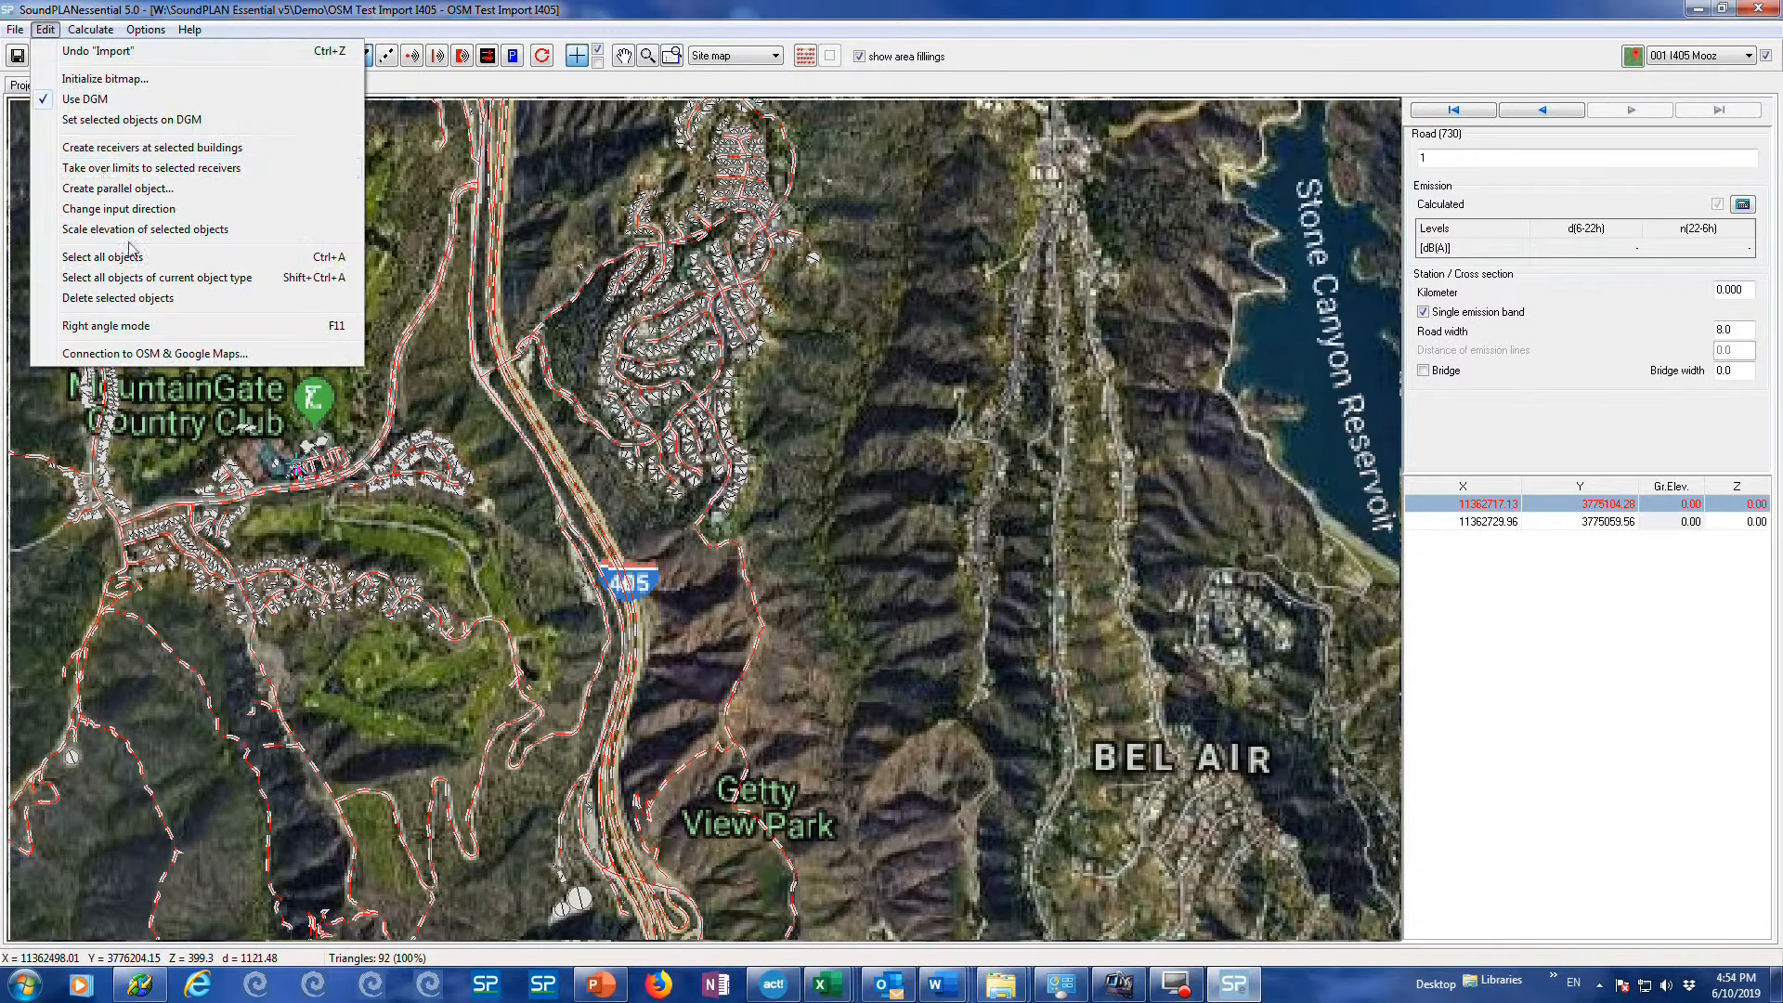
click(195, 283)
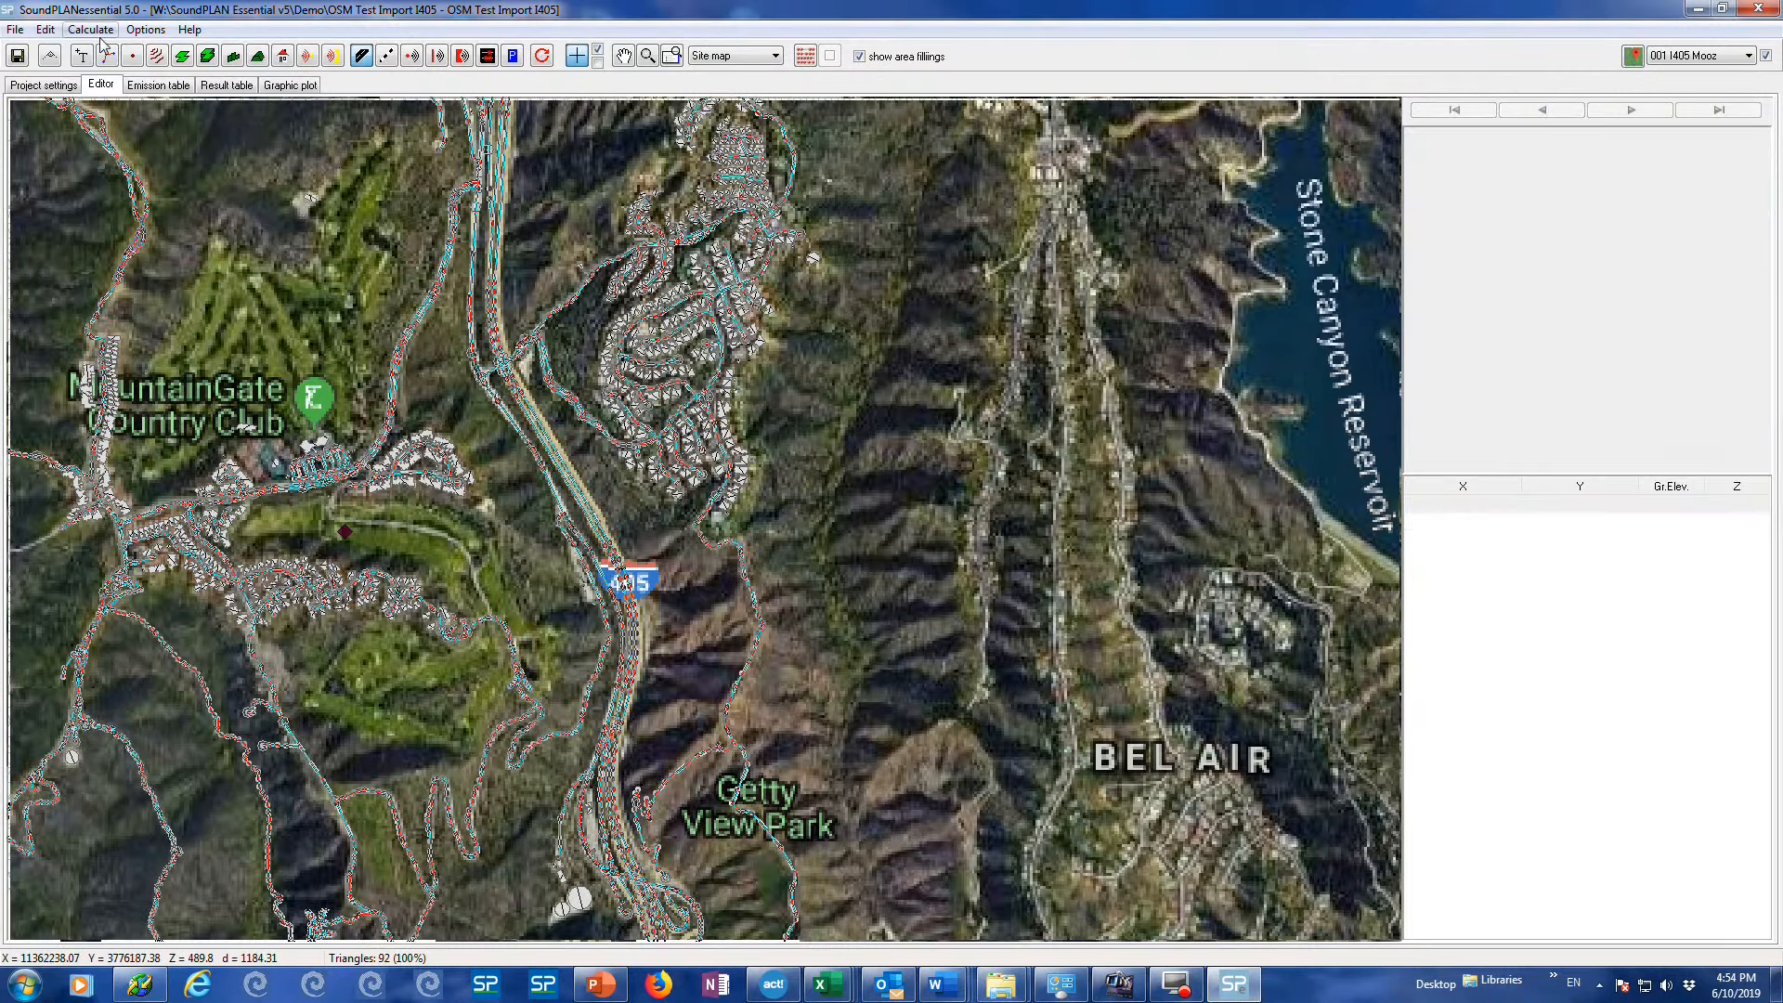
click(45, 29)
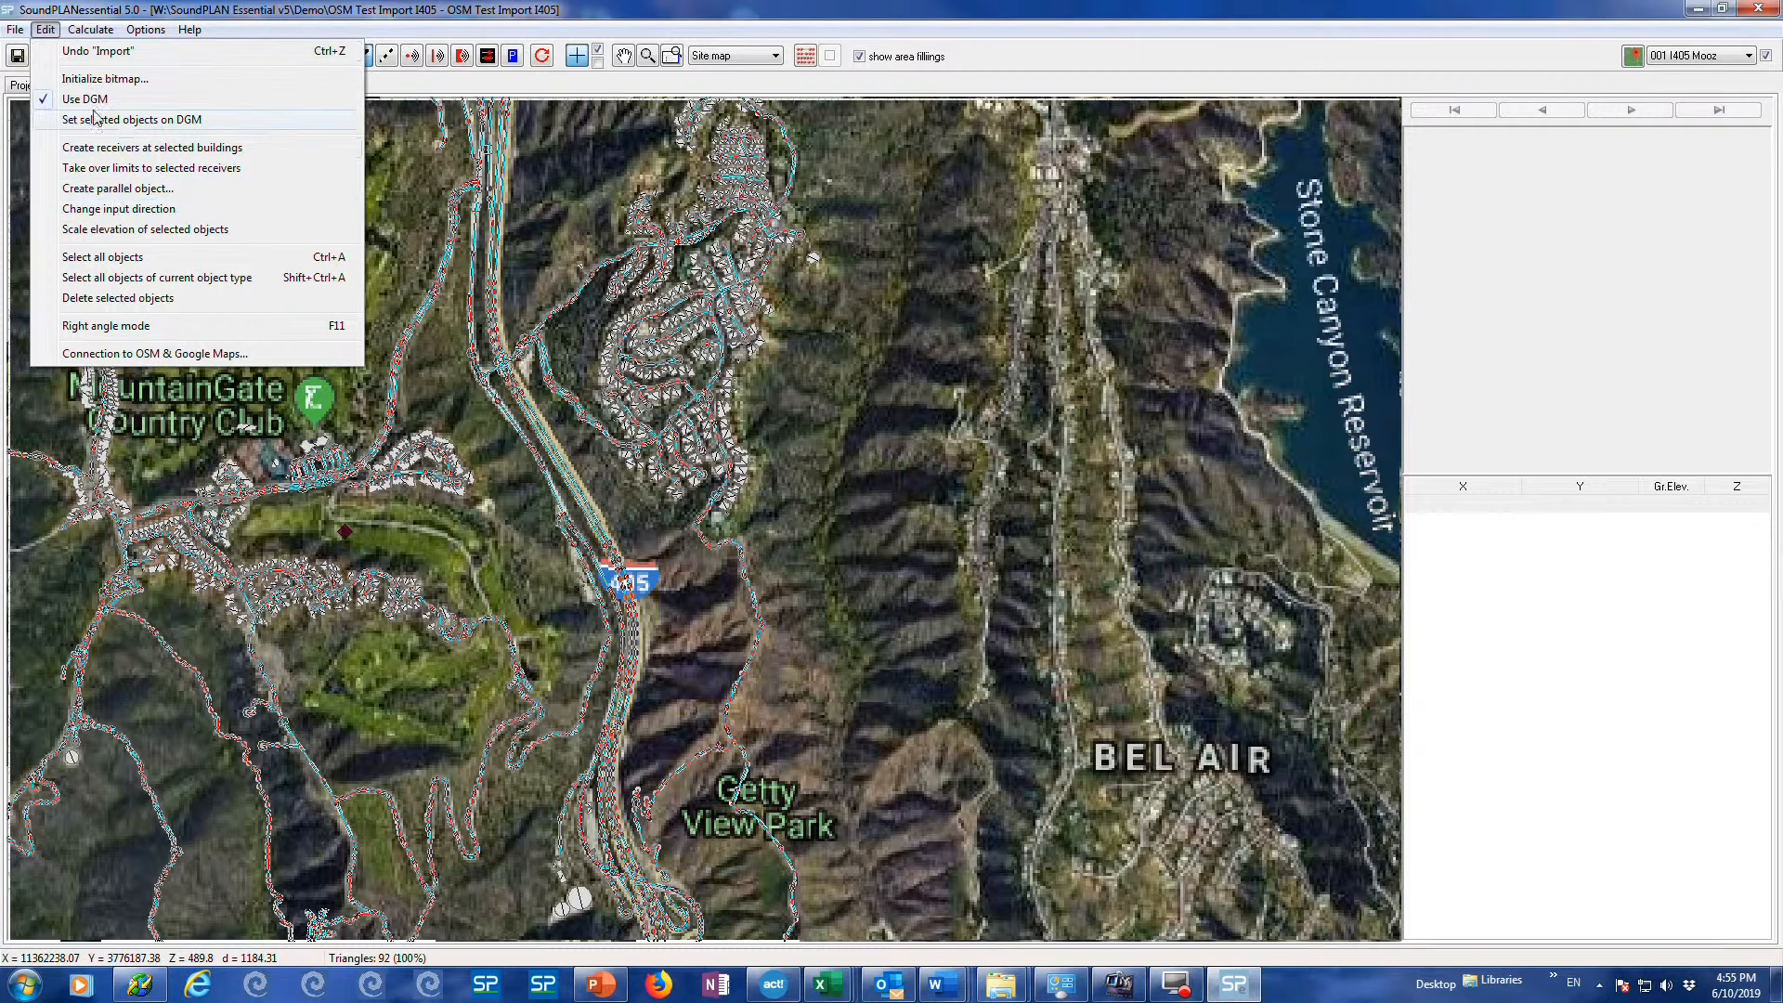
click(179, 121)
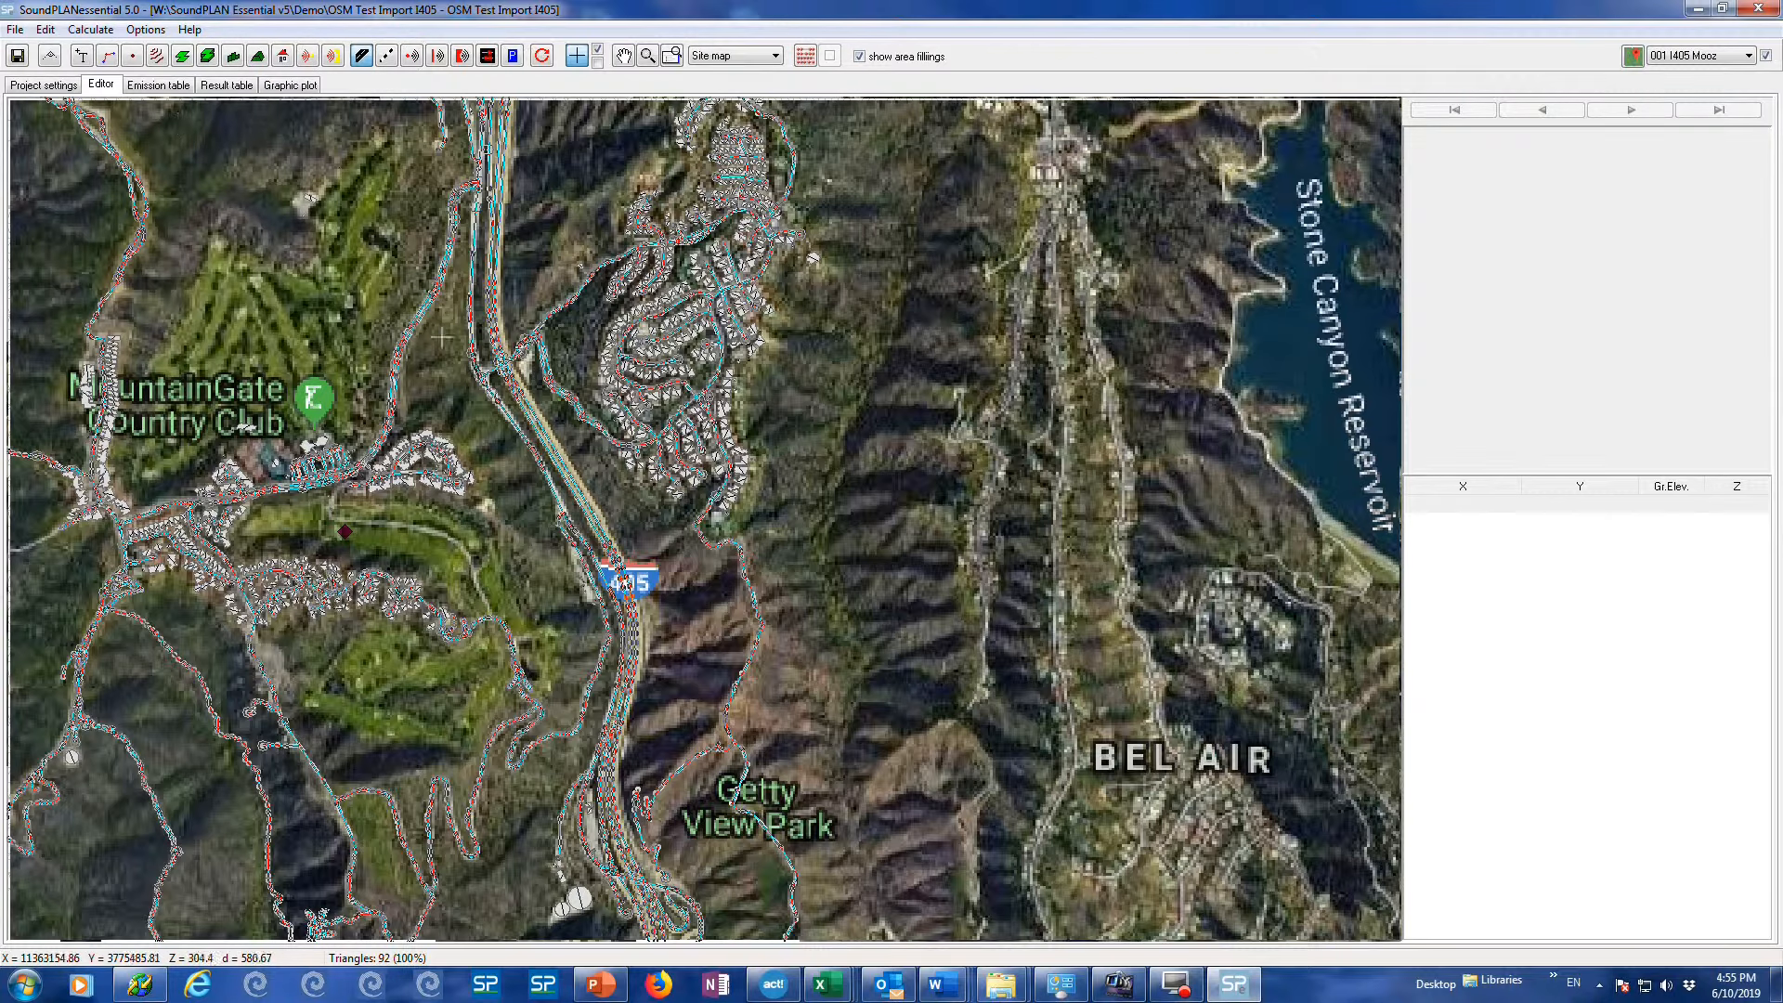
Select all building objects and set them on the DGM
click(284, 57)
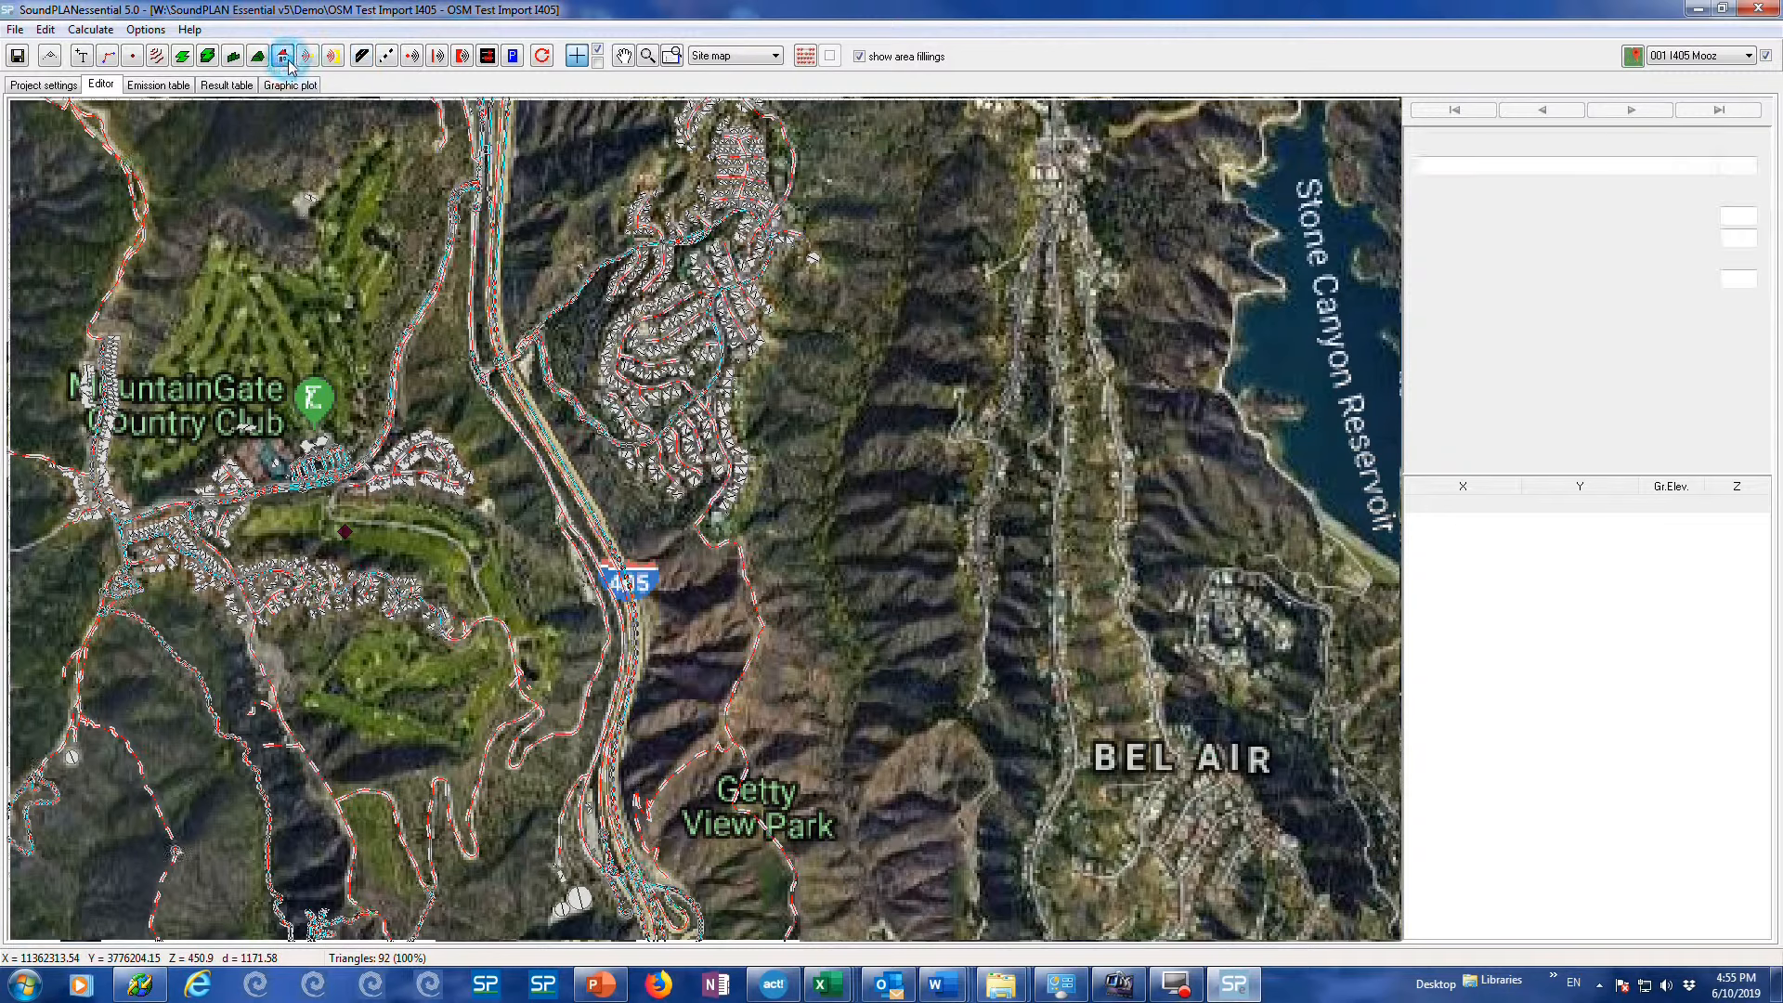
click(45, 30)
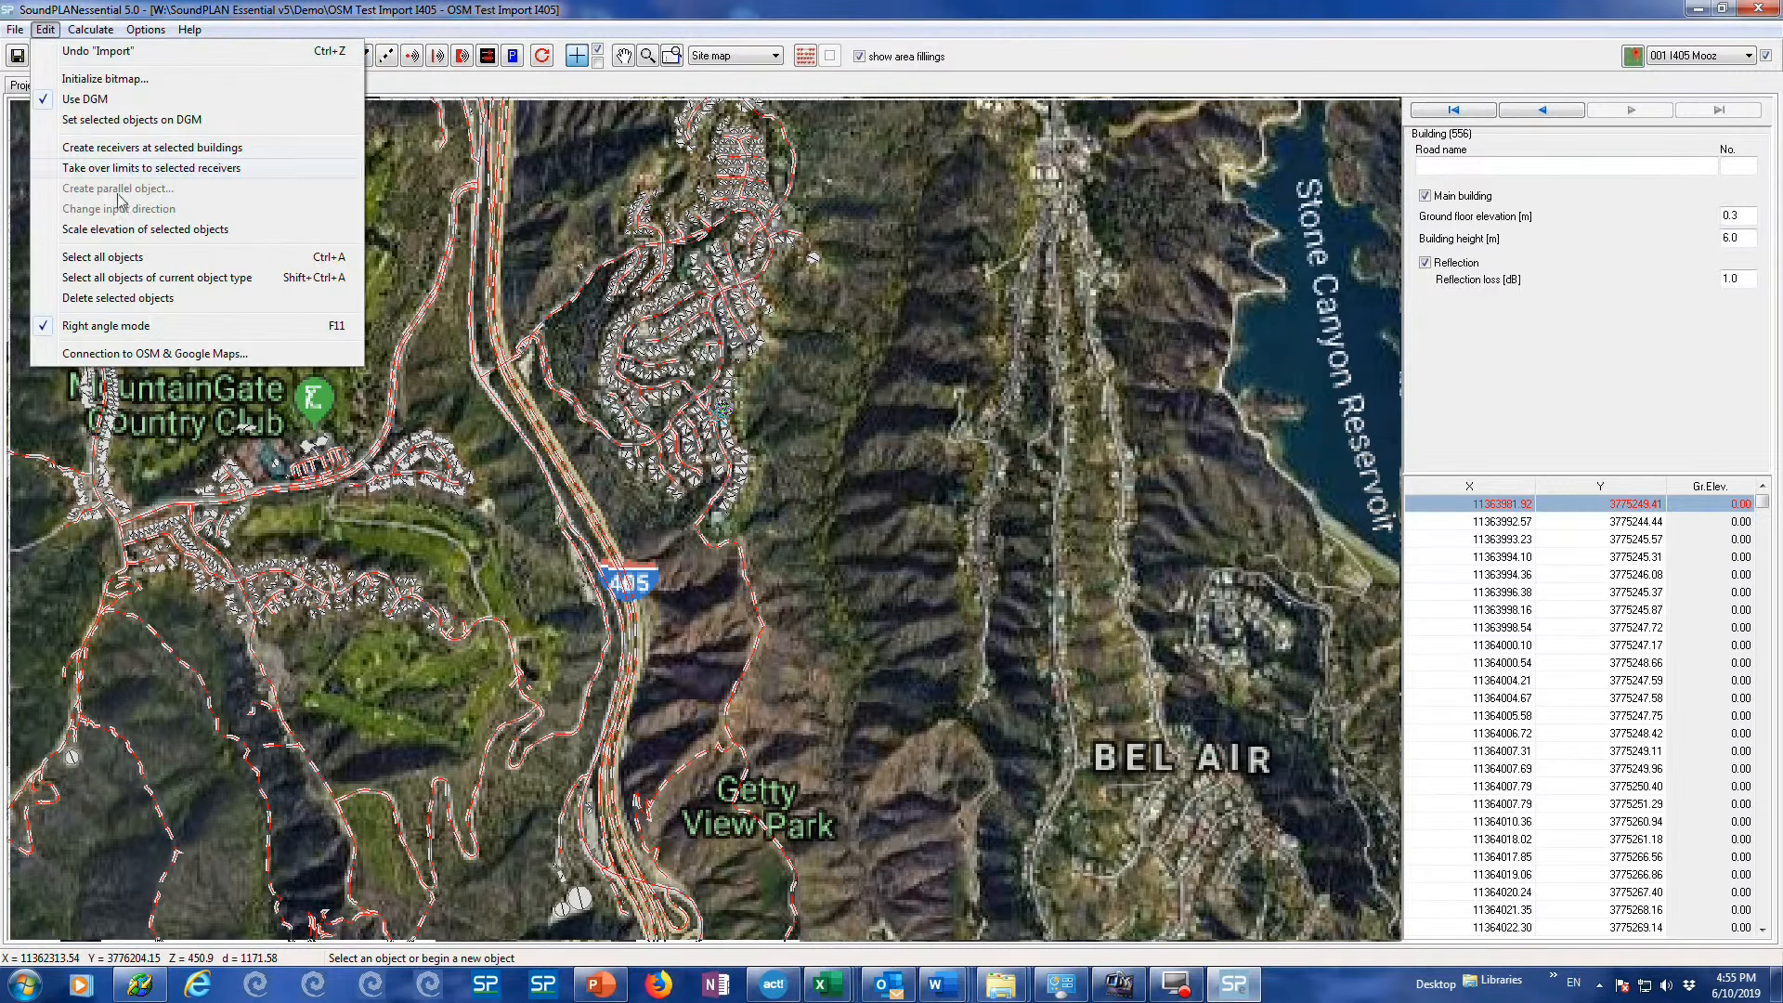
click(203, 284)
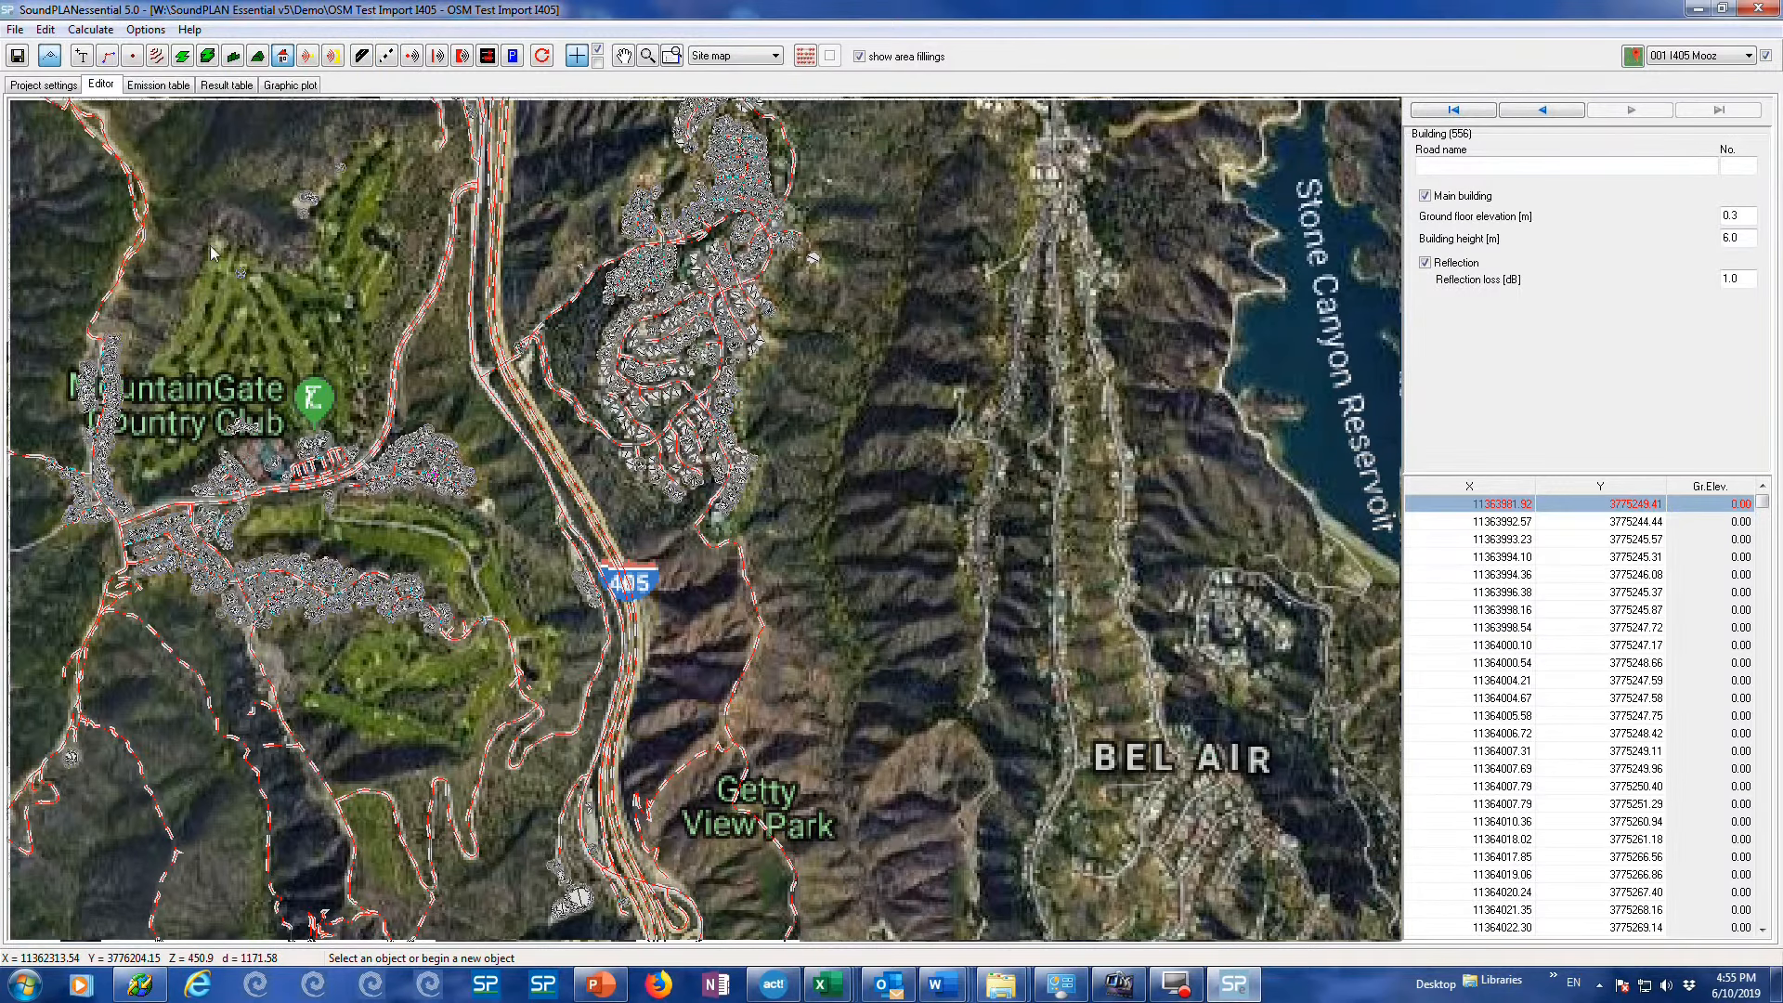
click(42, 30)
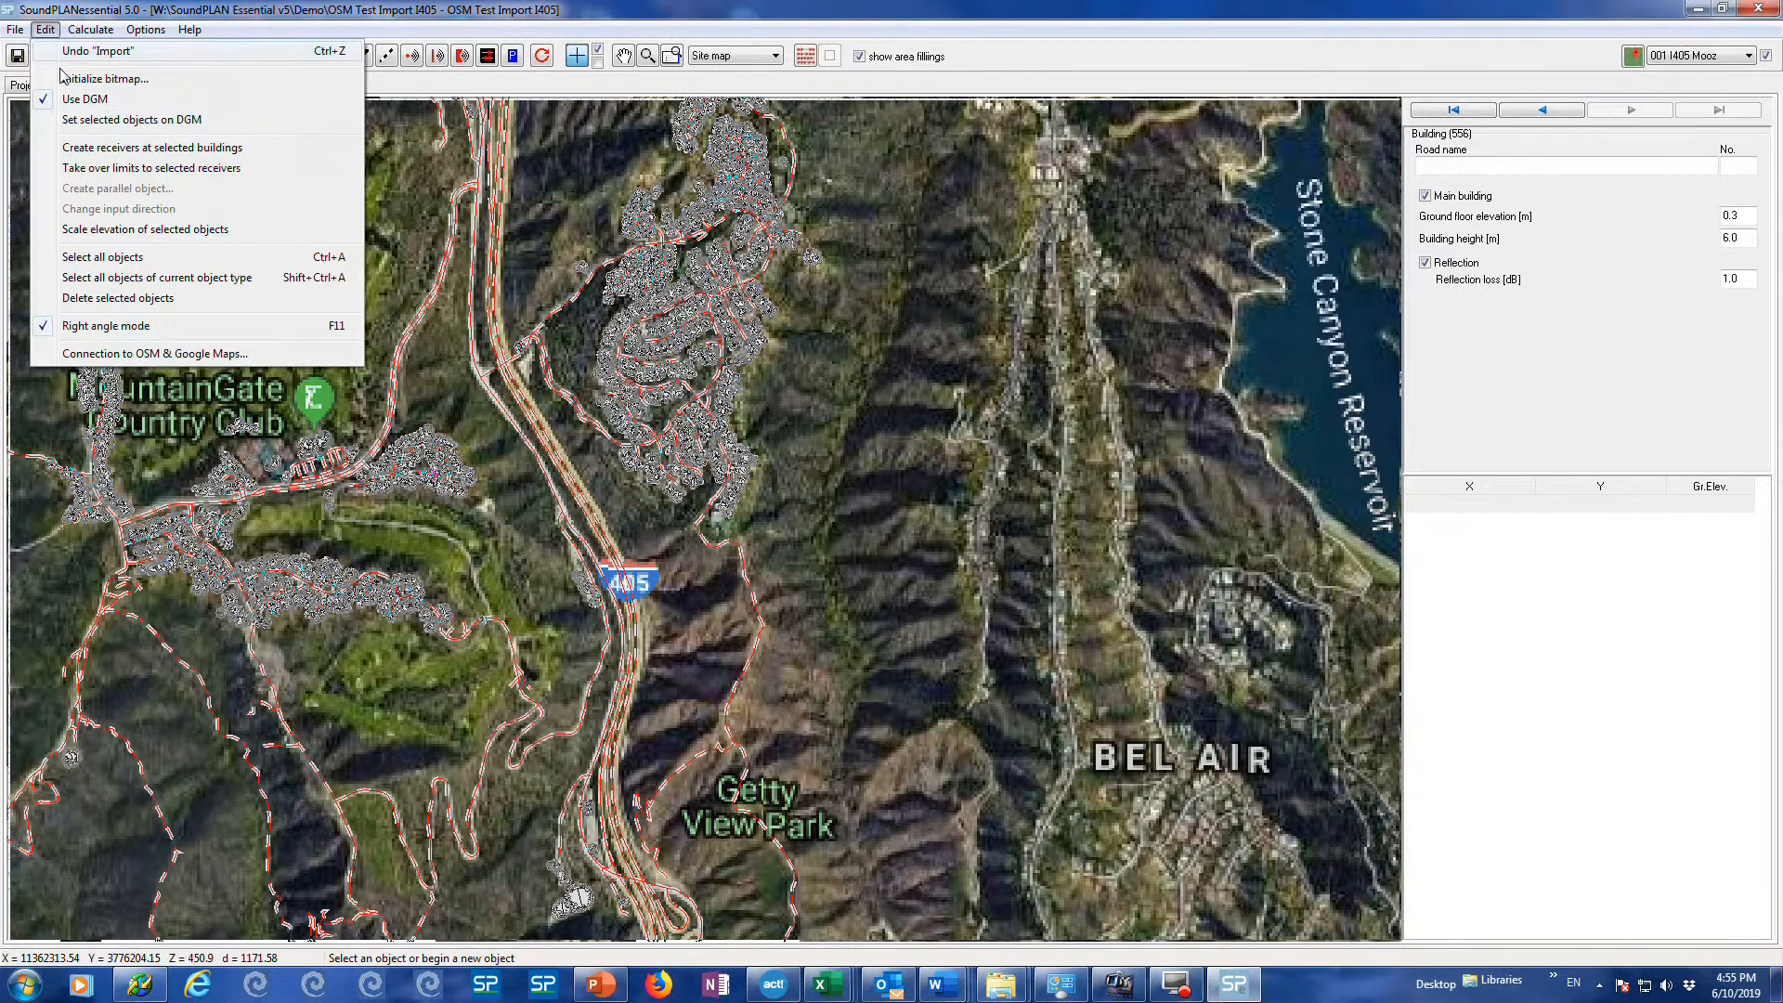
click(111, 118)
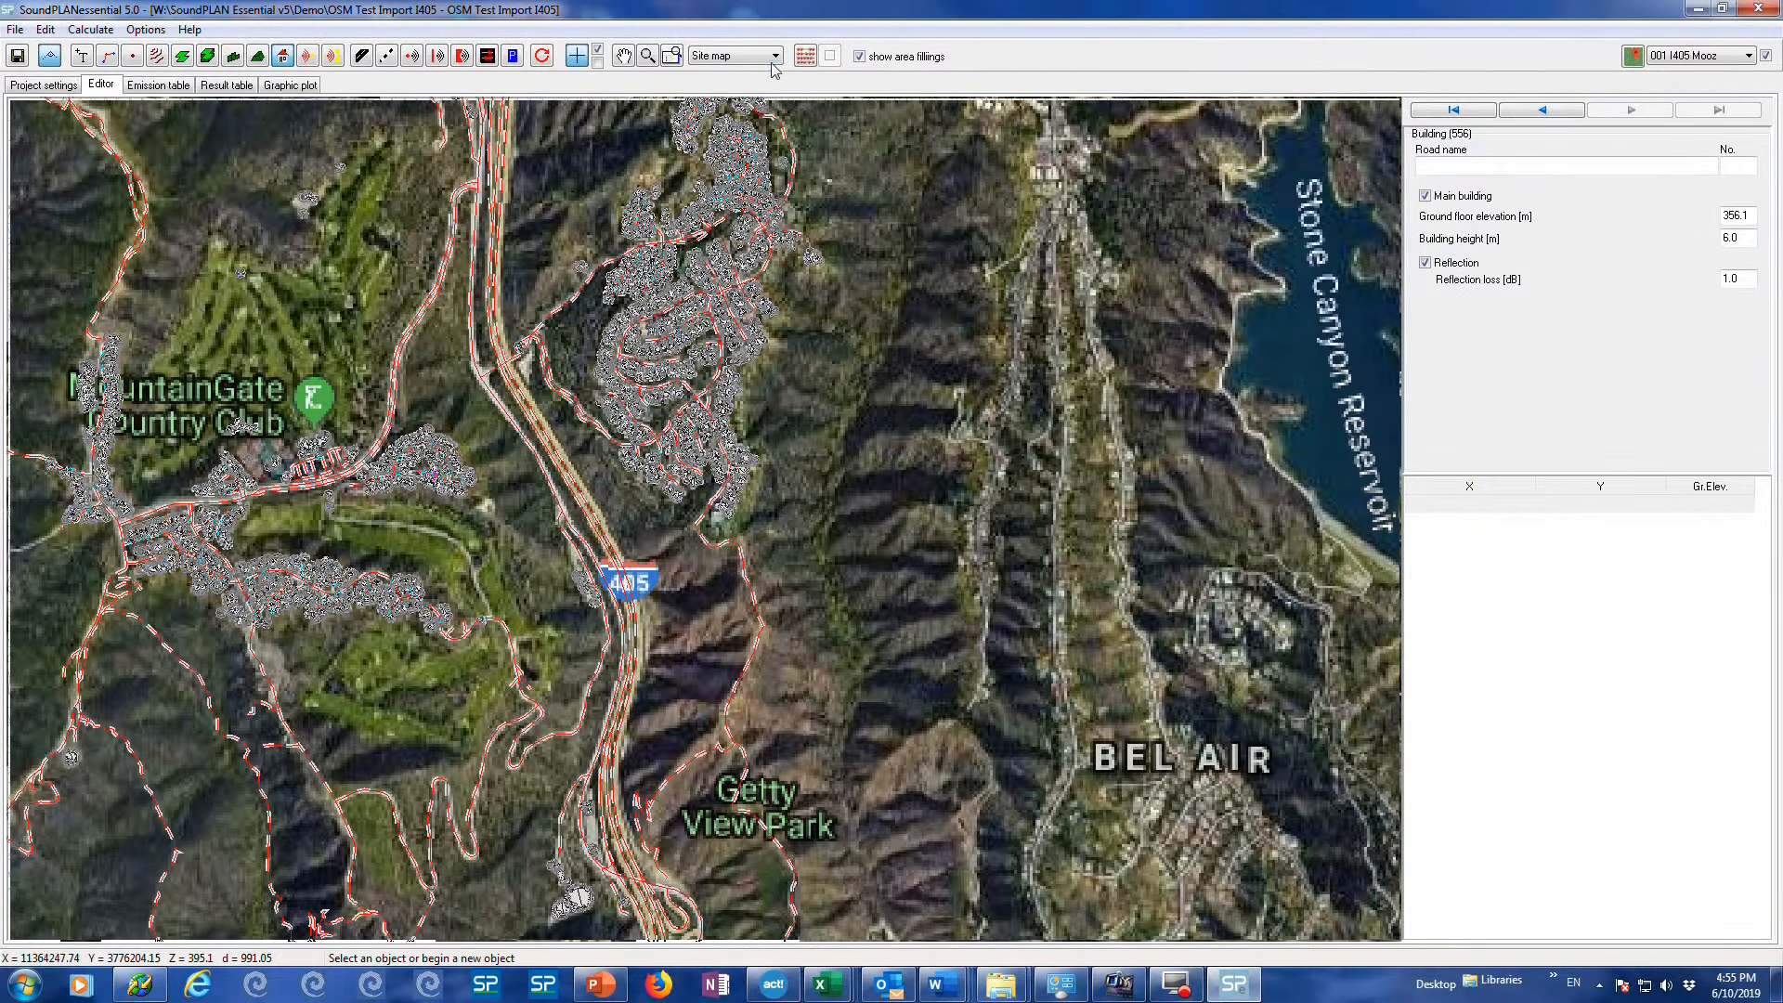
Inspect the ground elevations of a building in the residential loop beside the curved road
scroll(498, 421, up, 1)
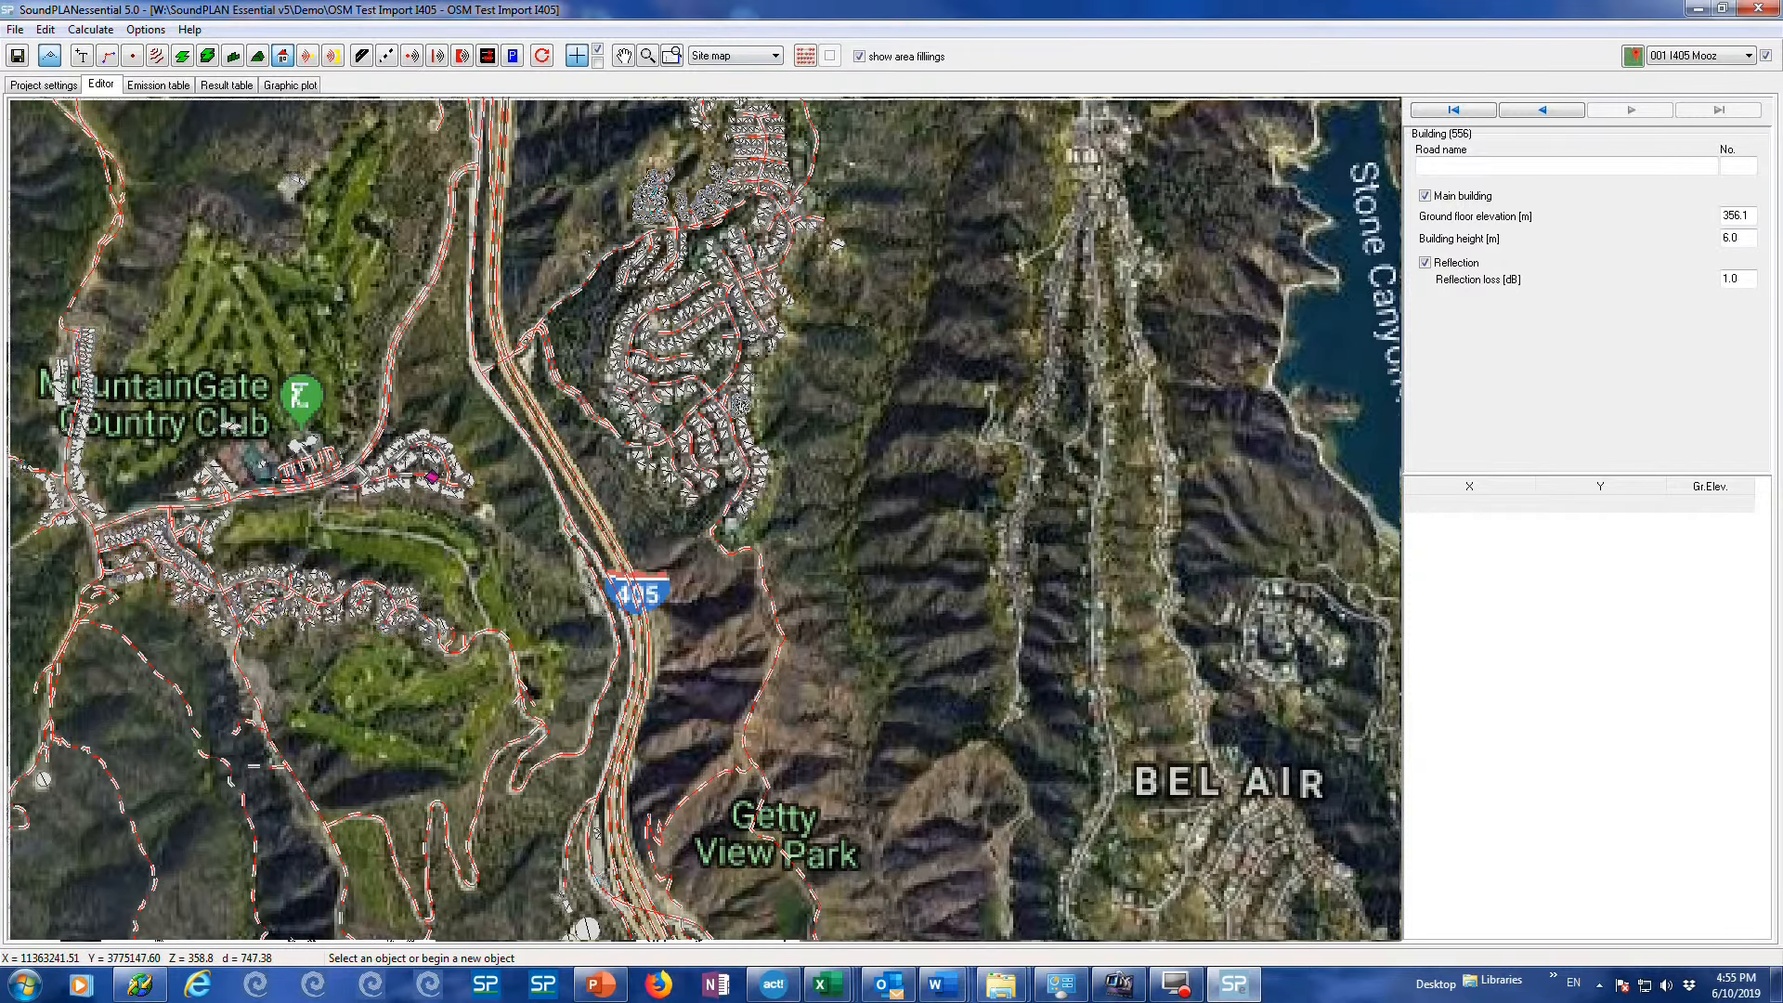
scroll(450, 484, up, 5)
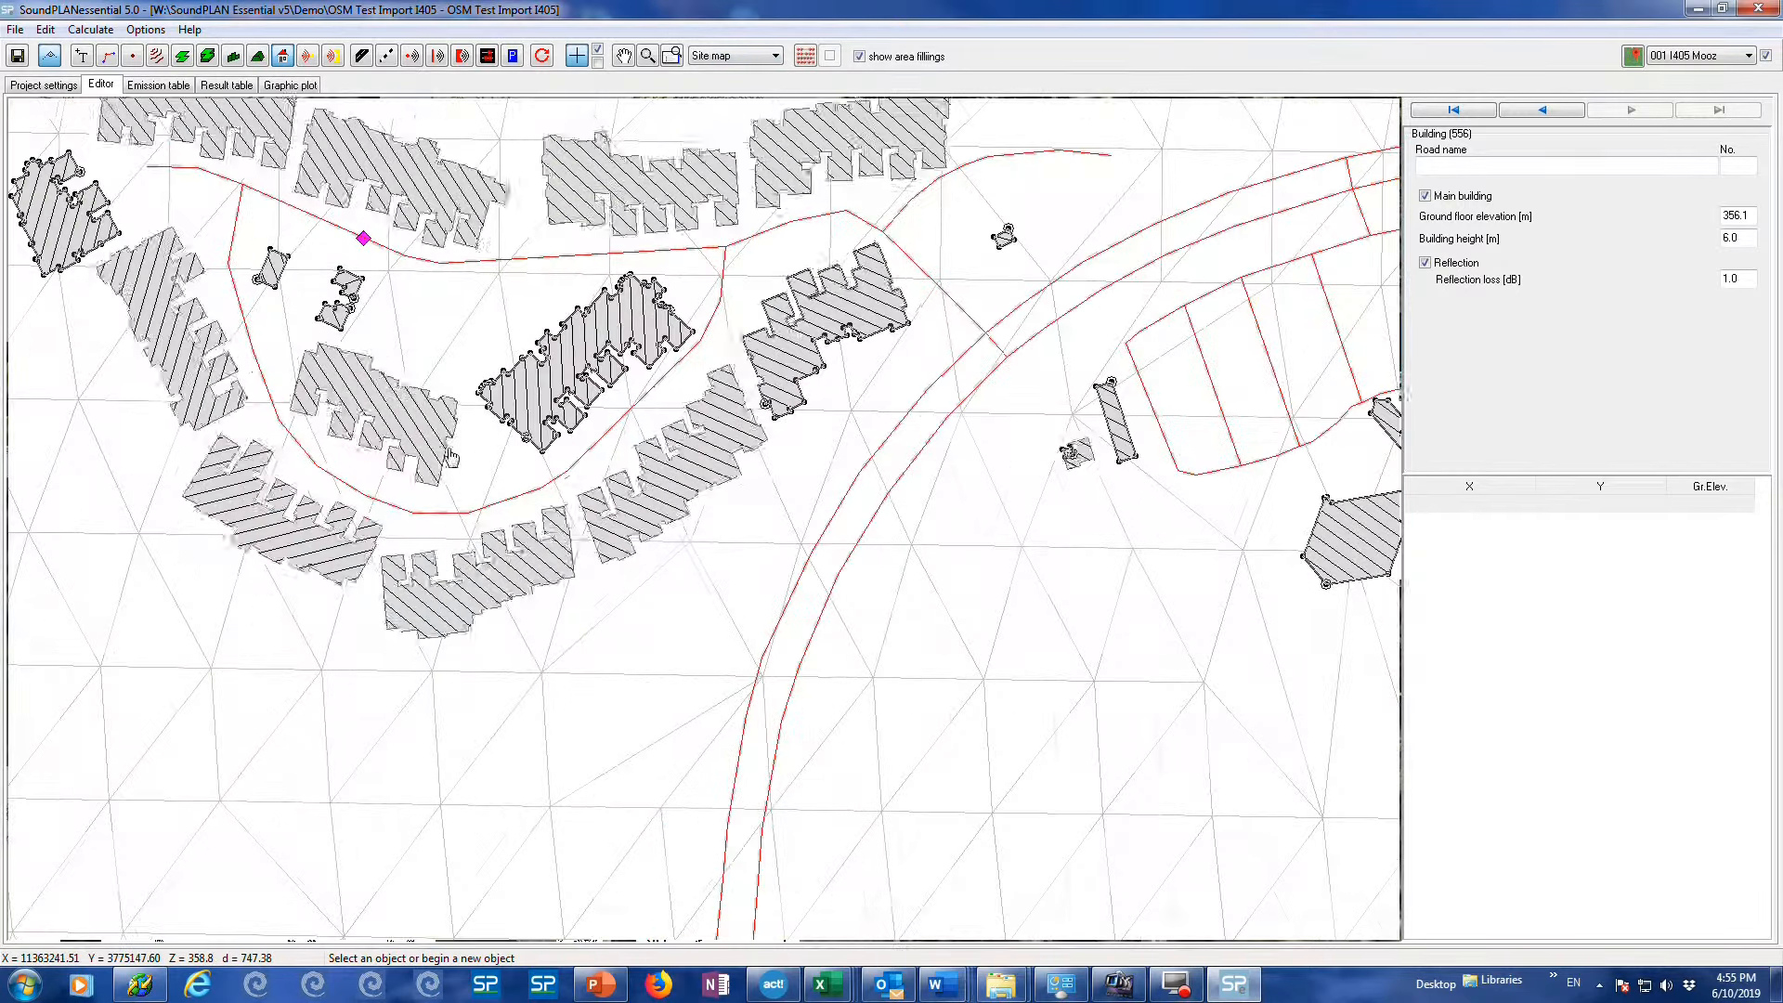
click(435, 481)
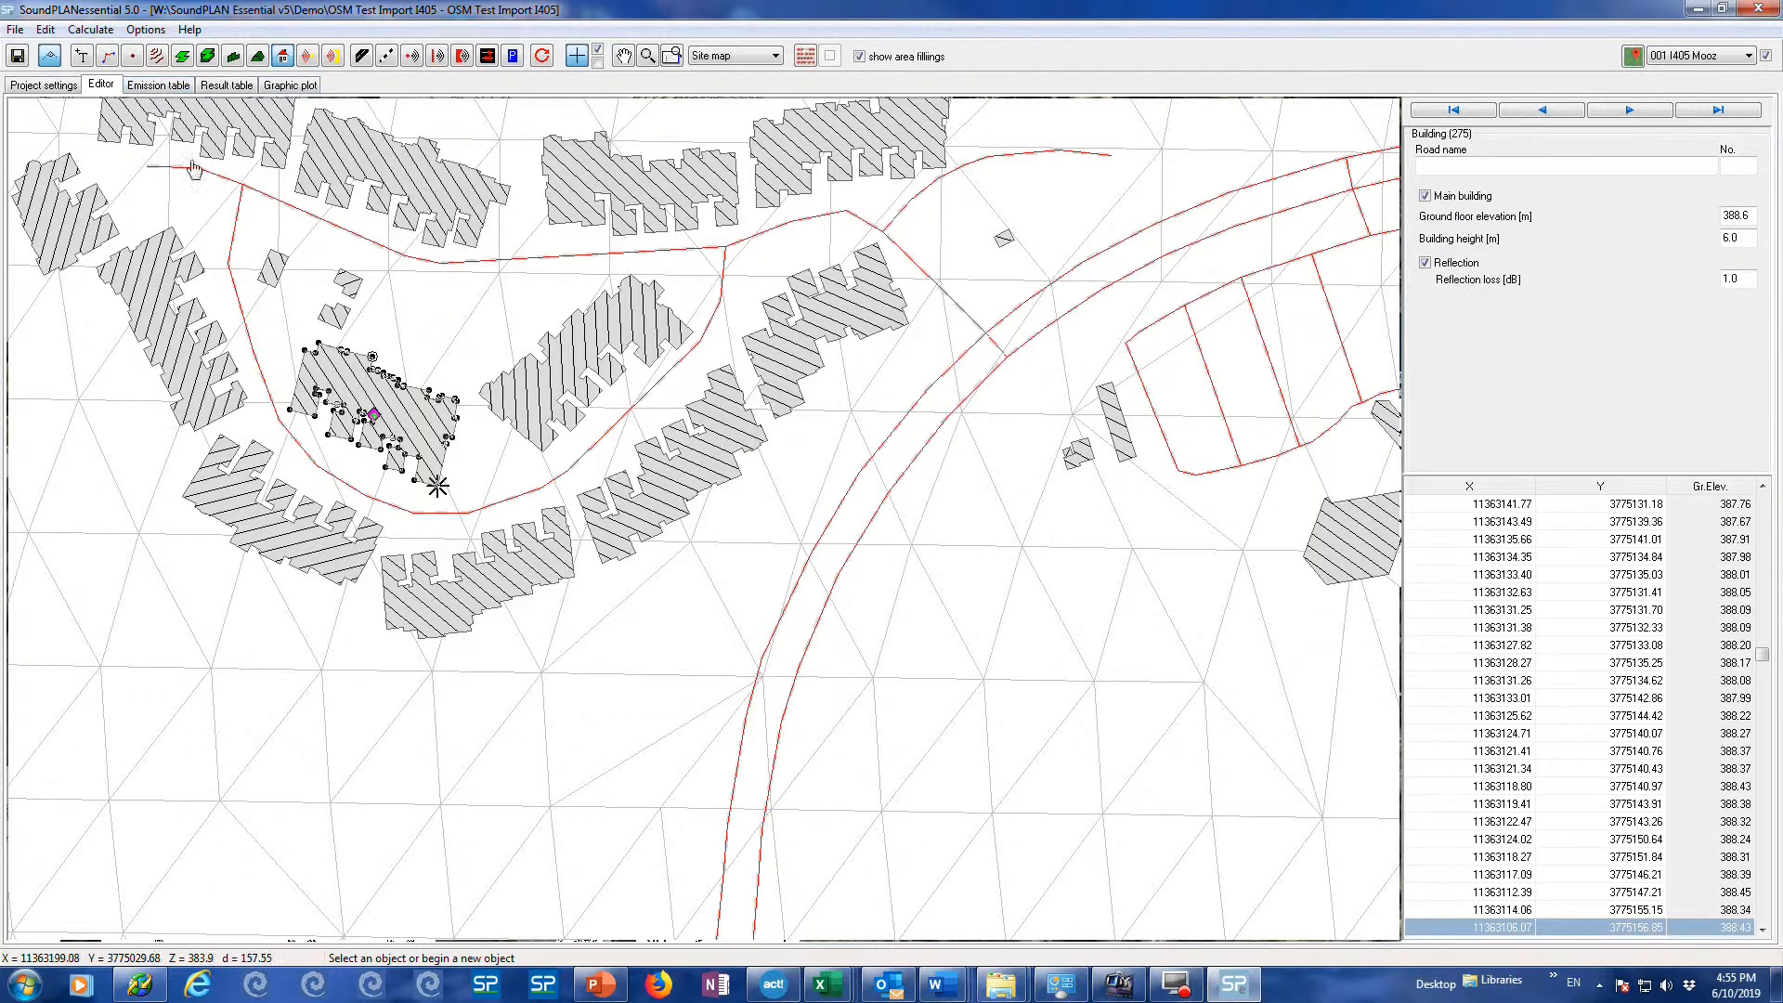
scroll(628, 427, down, 1)
scroll(627, 427, down, 7)
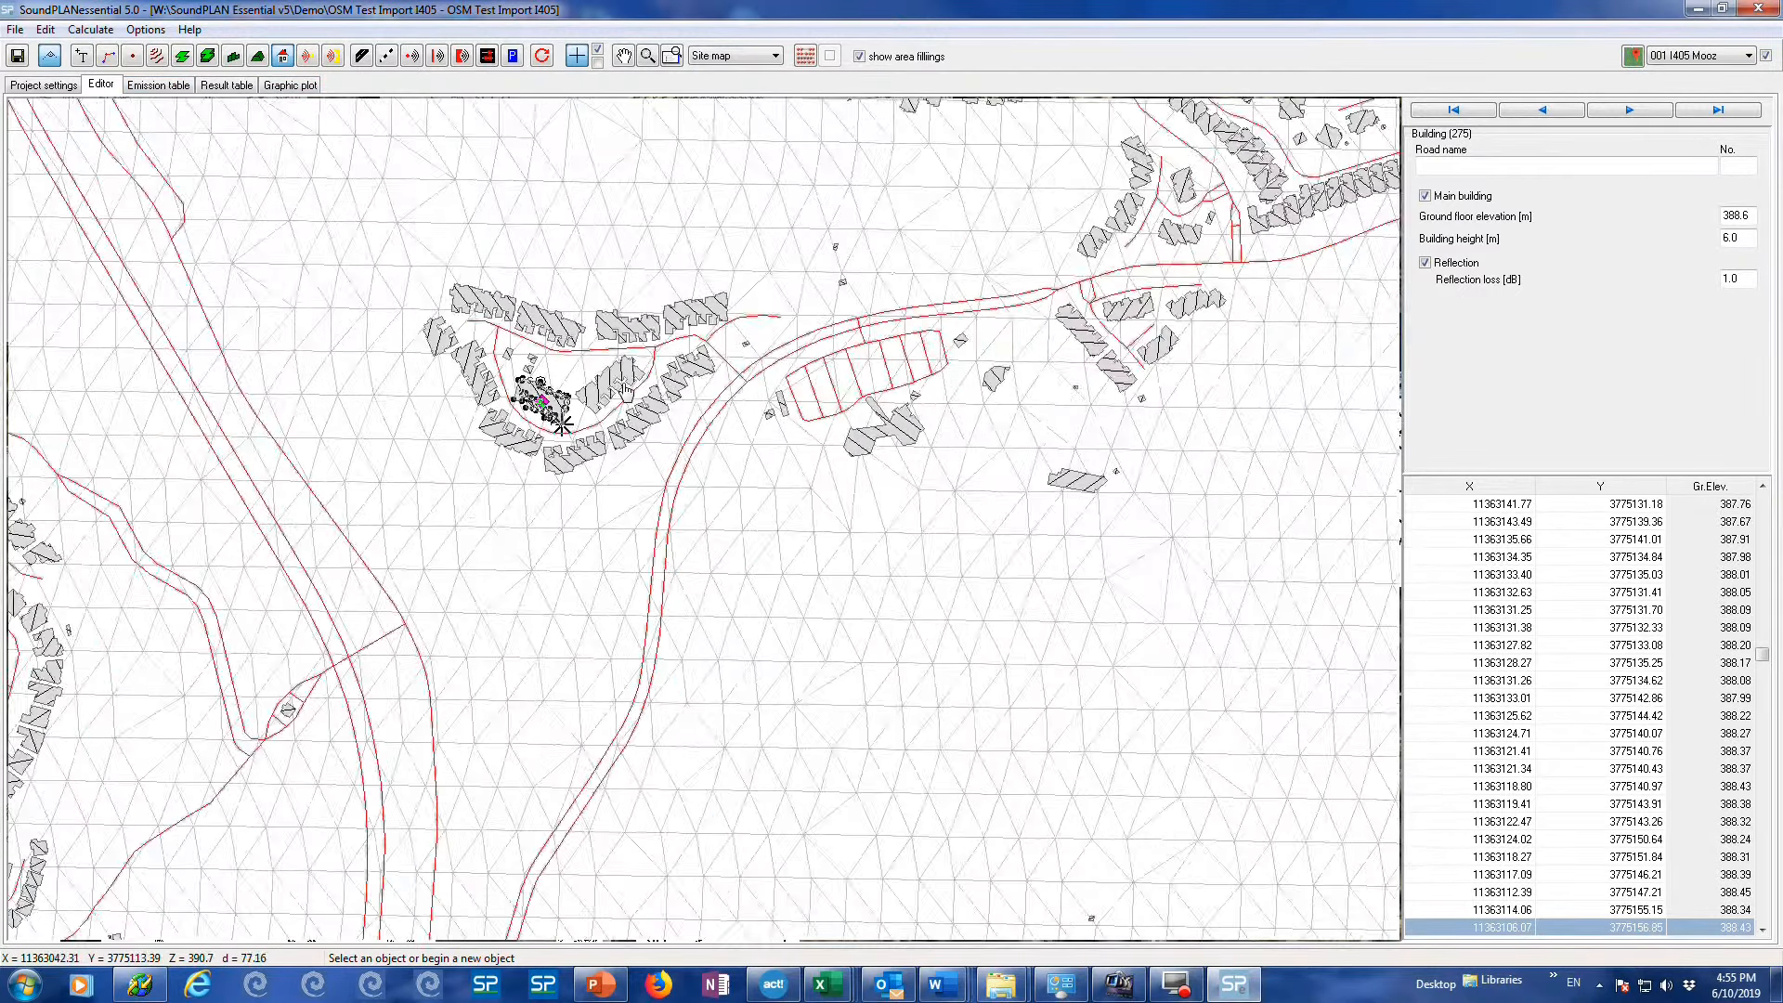
scroll(625, 392, down, 2)
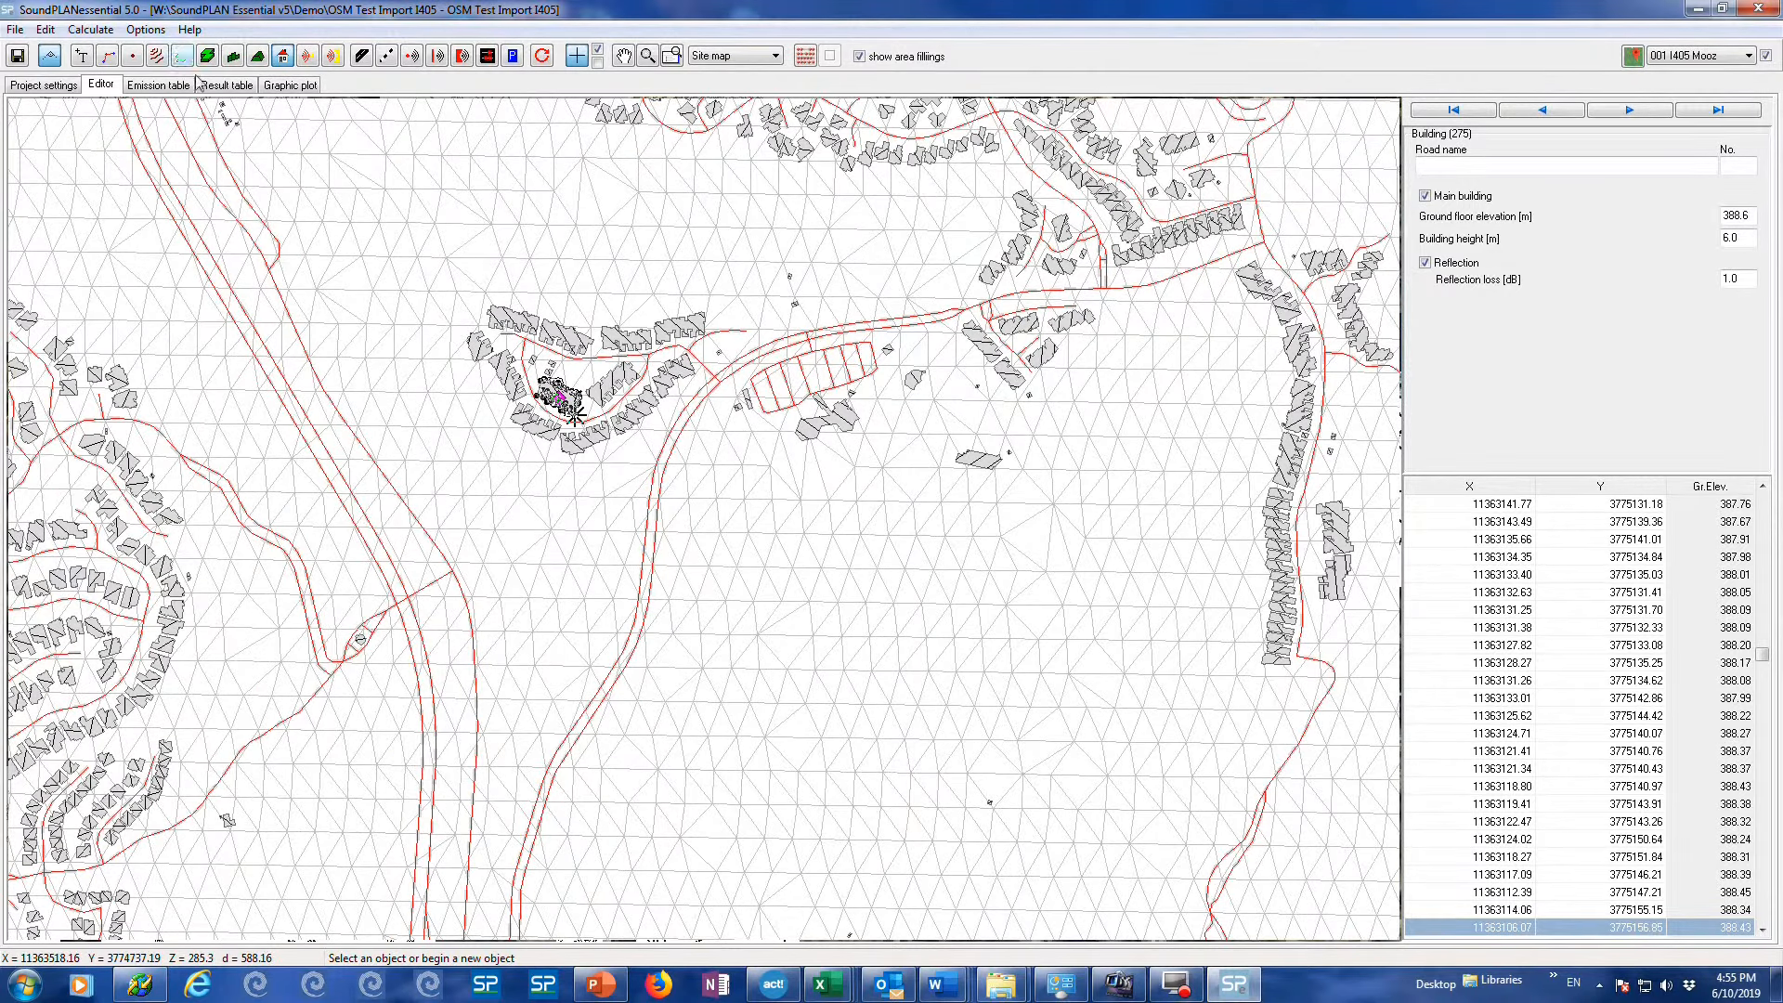
Switch to the 3D map and examine how the roads and buildings sit on the terrain around the I 405
click(726, 58)
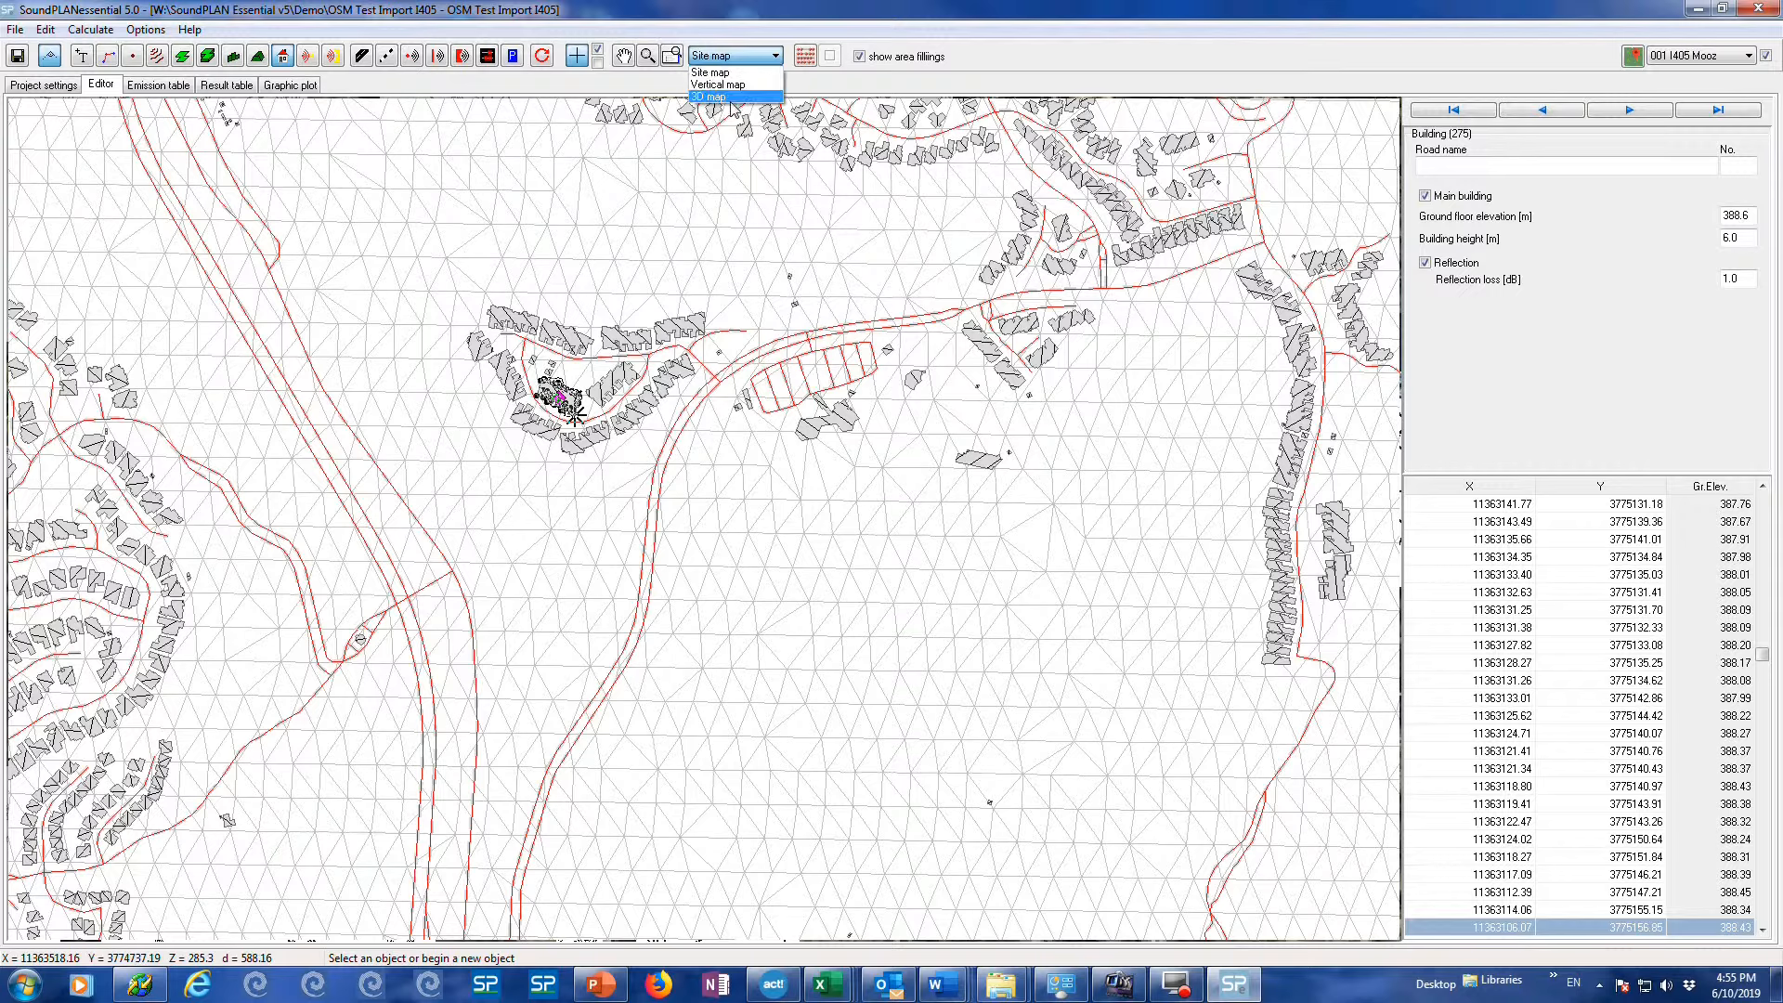
click(731, 105)
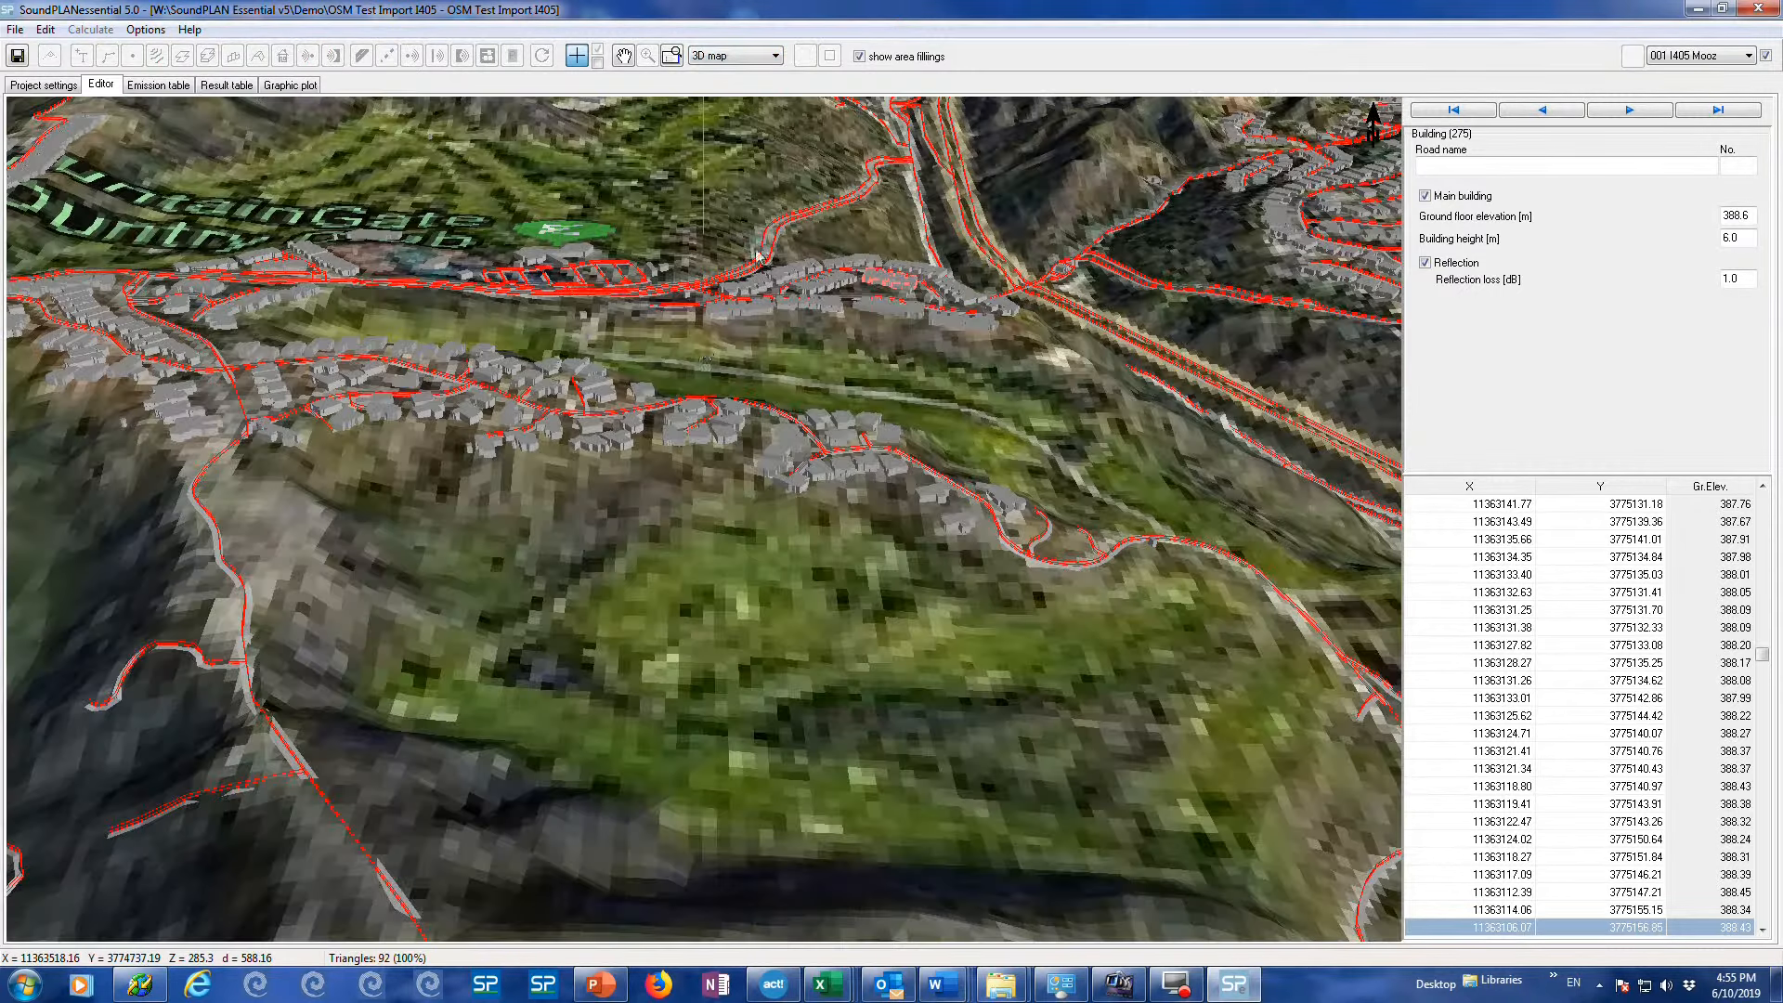
drag(810, 439, 769, 451)
drag(883, 416, 893, 308)
scroll(896, 314, down, 5)
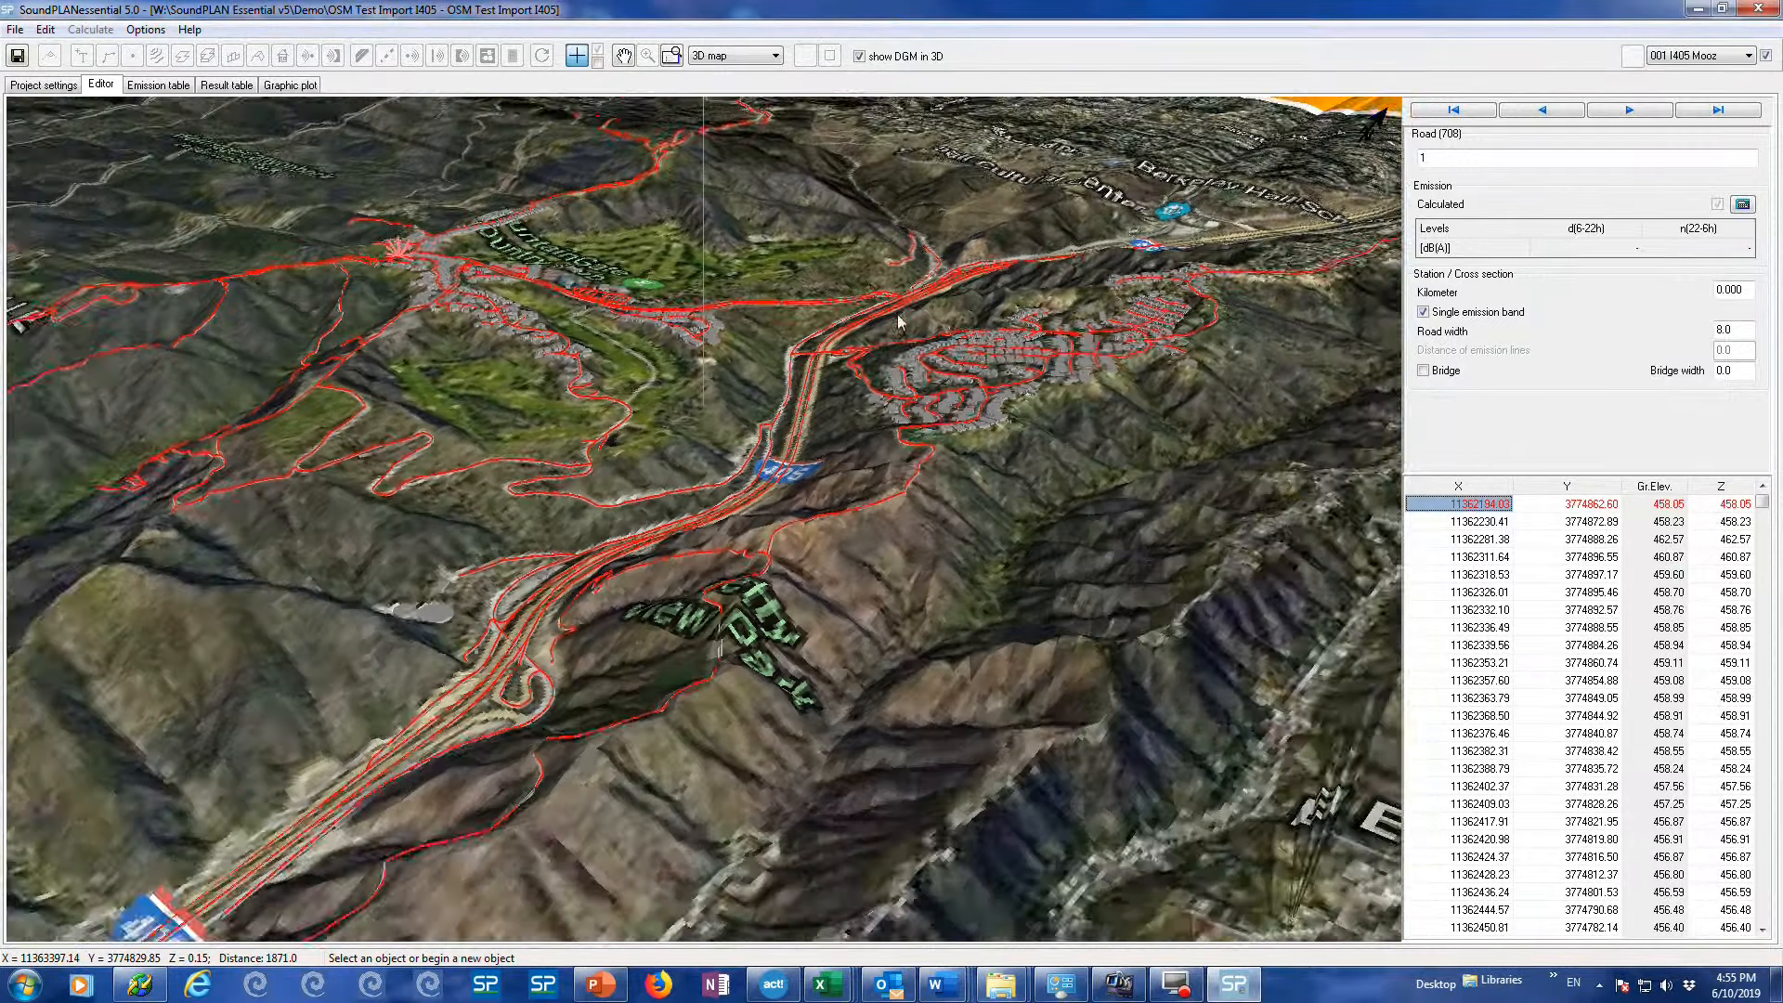
scroll(899, 320, down, 3)
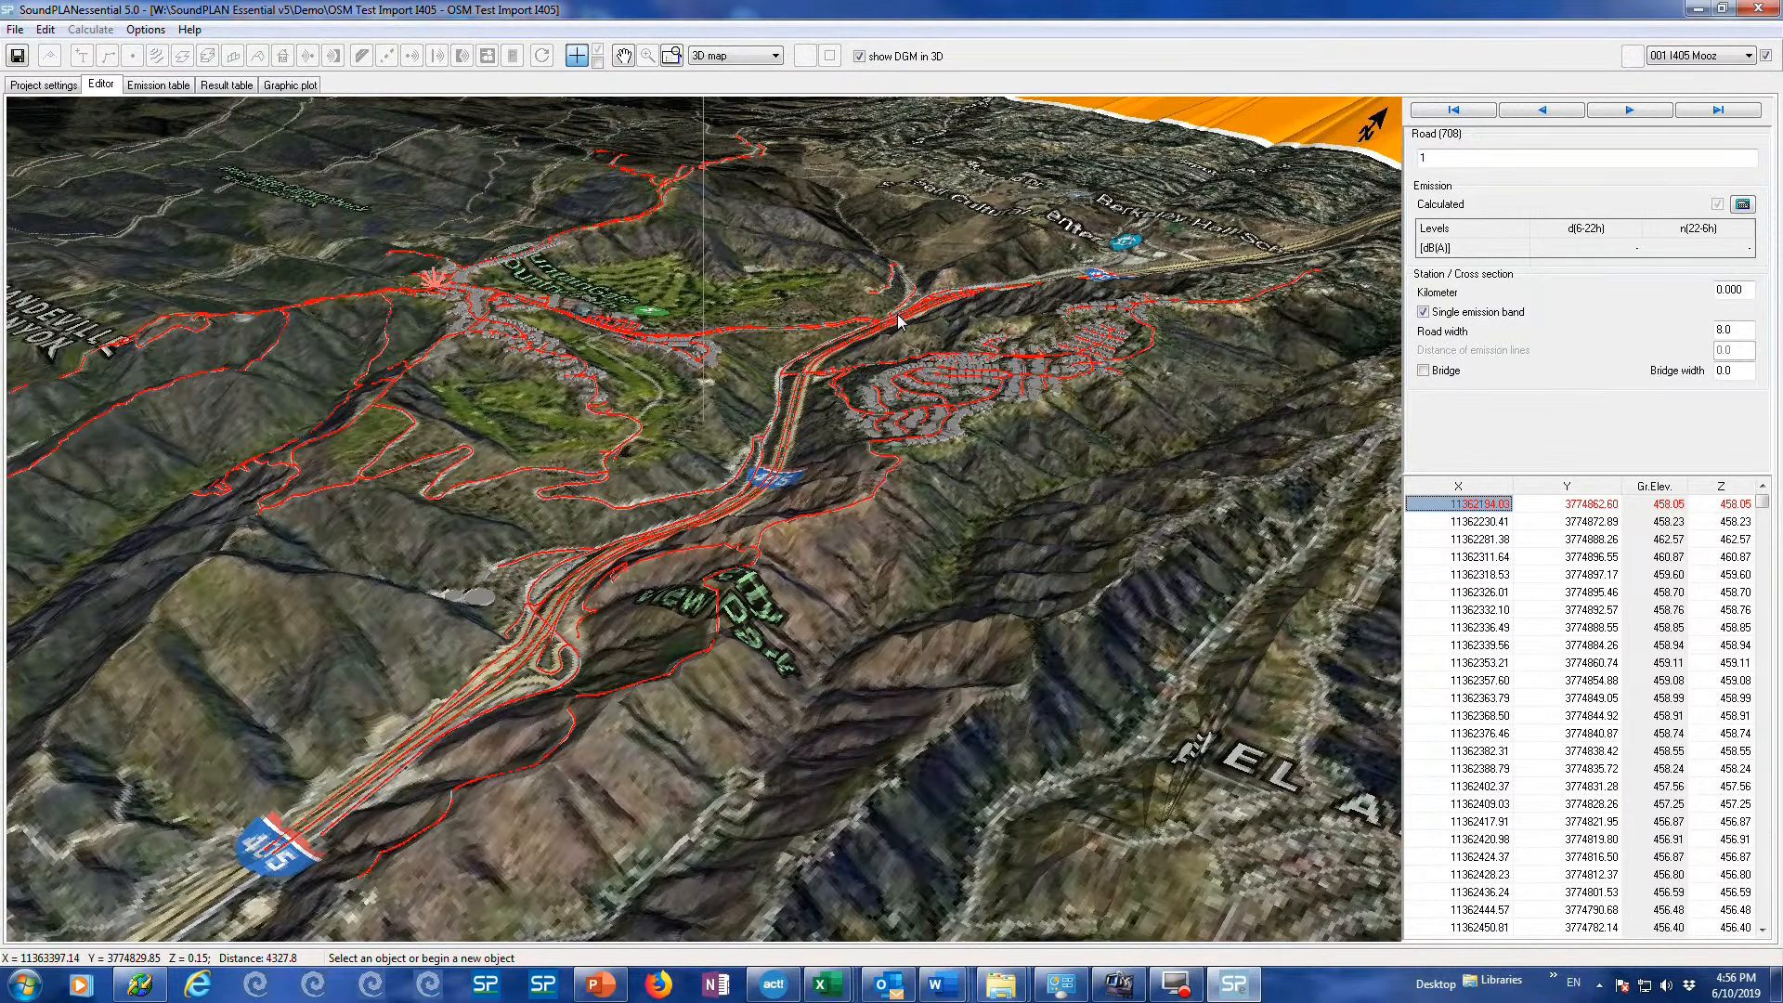